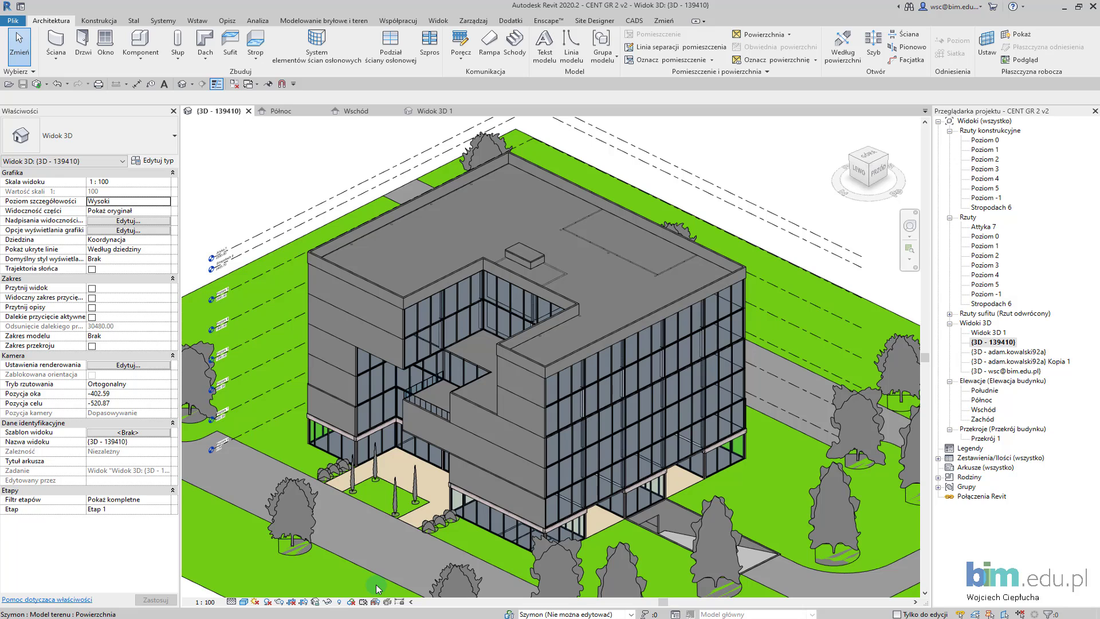
Step: Set Worksharing Display to Worksets so the building is colour-coded by workset
left_click(351, 601)
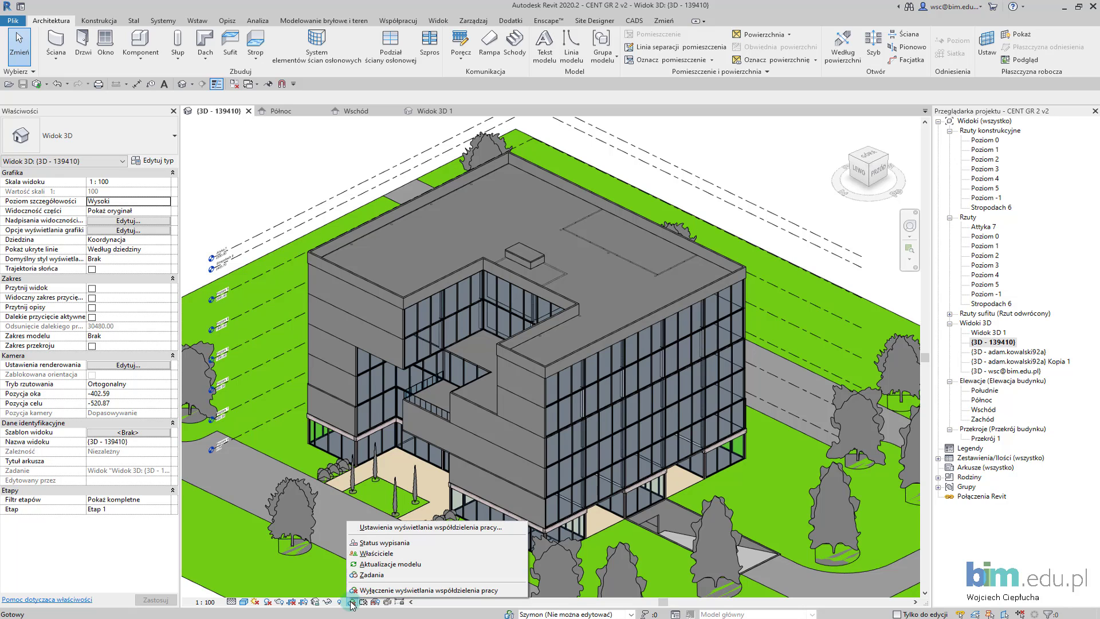
left_click(368, 577)
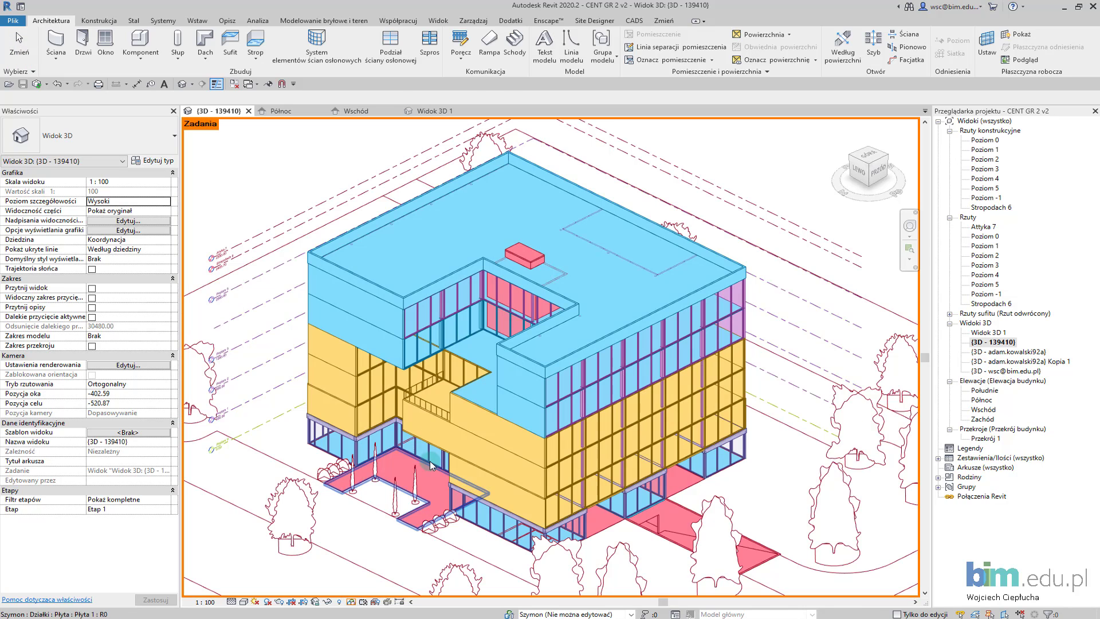
mouse_move(362, 381)
middle_mouse_down("shift")
mouse_move(370, 391)
mouse_move(849, 385)
middle_mouse_up("shift")
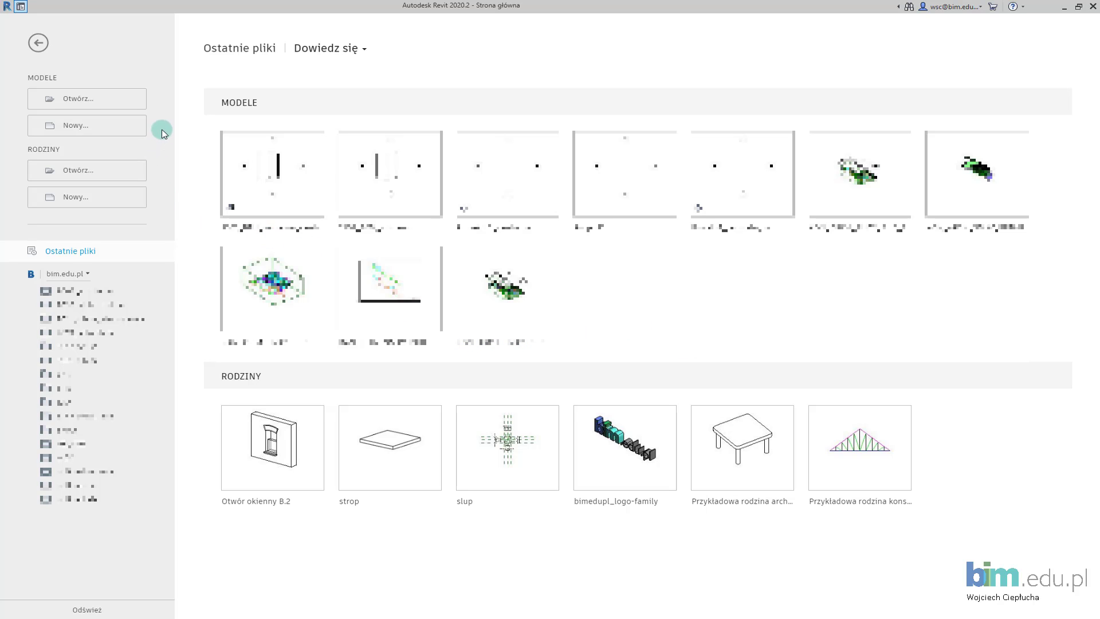
Step: Open 2101_BIM_muzeum_centralny from RVT_centralny as a new local copy
left_click(114, 103)
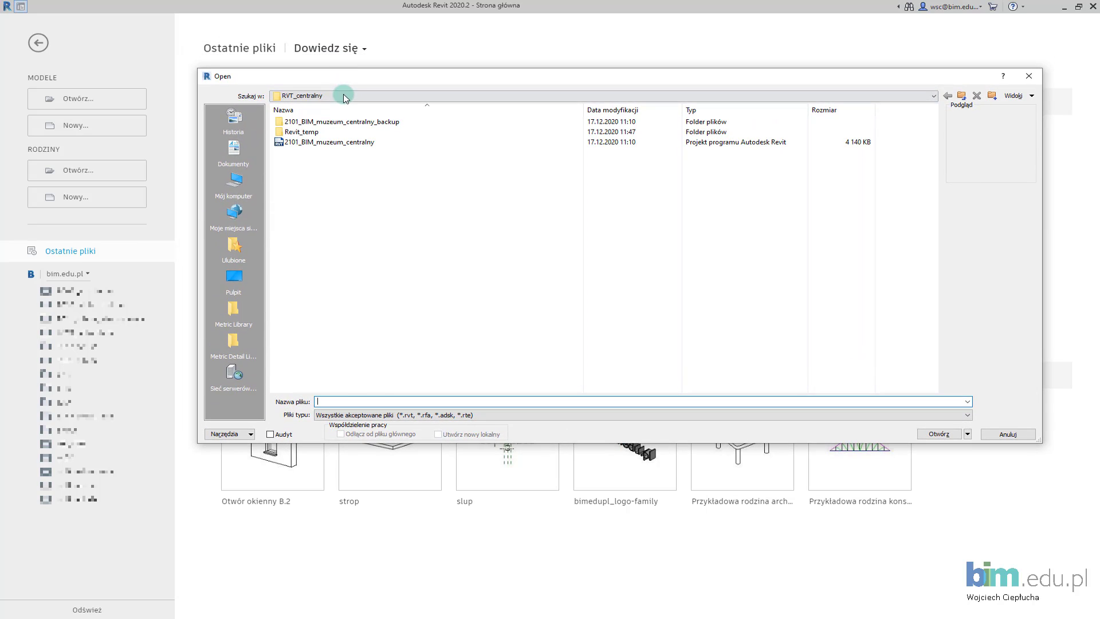
left_click(338, 143)
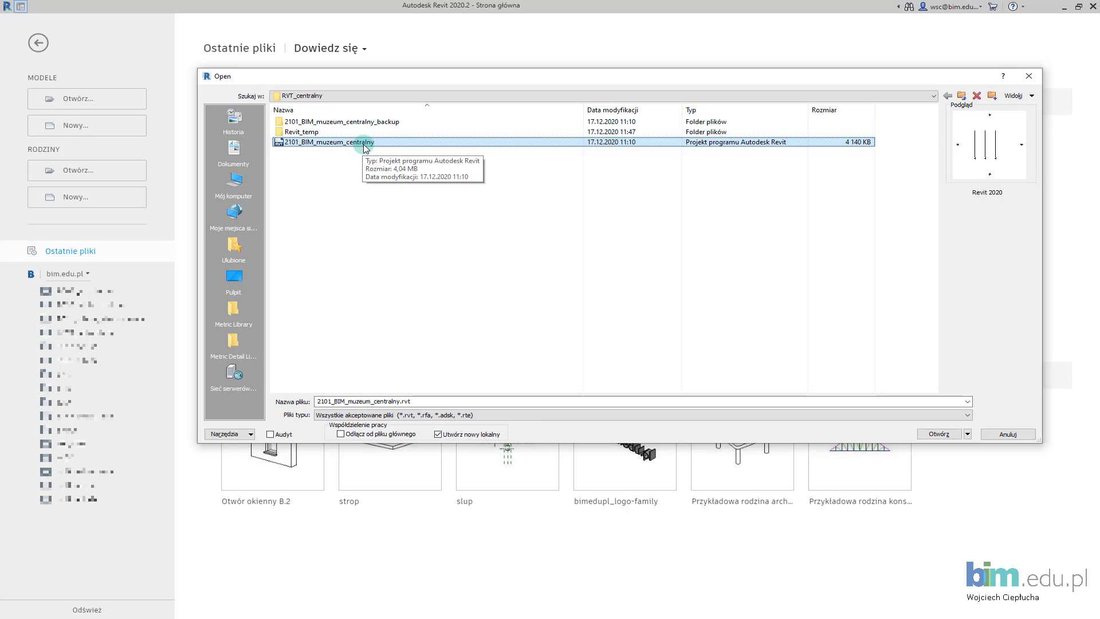
left_click(938, 434)
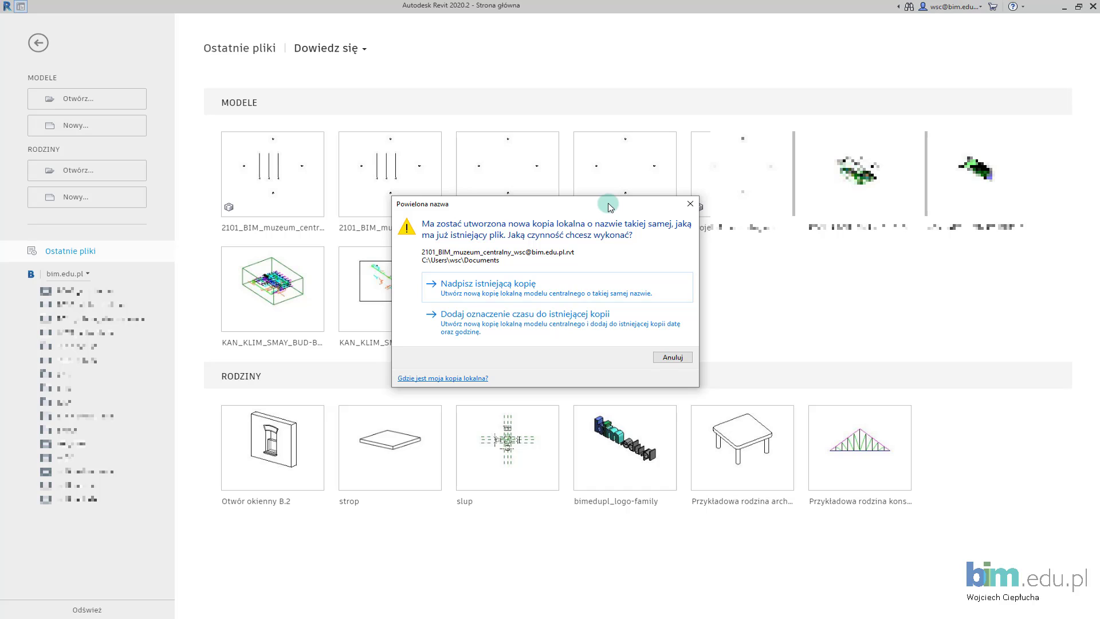
Step: Overwrite the existing local file with a fresh local copy of the museum model
left_click_drag(608, 207, 588, 194)
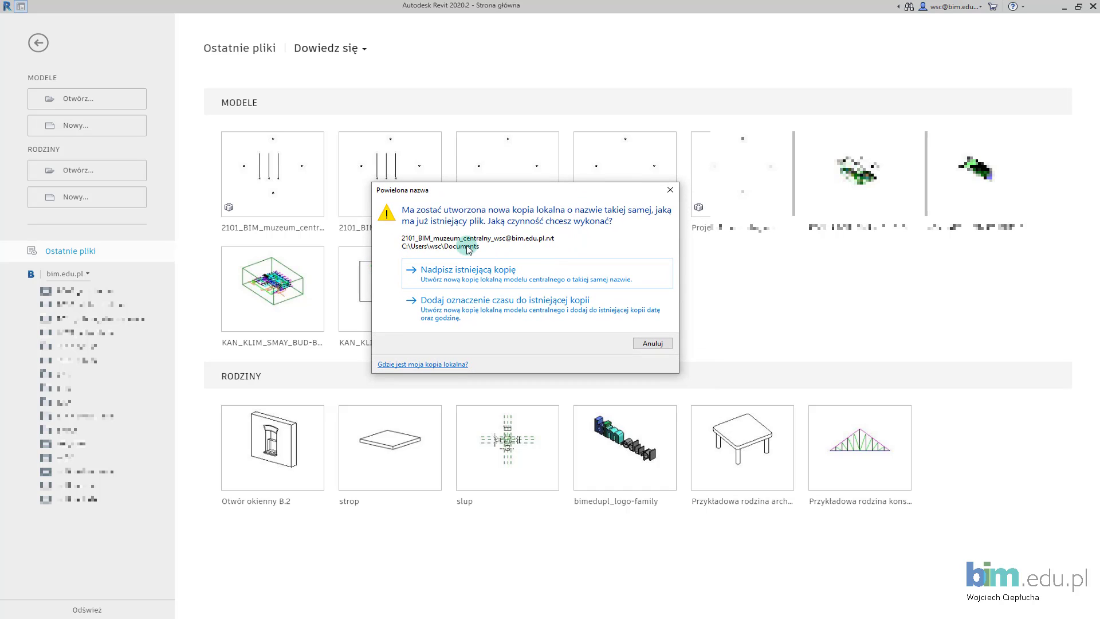
left_click_drag(441, 190, 457, 188)
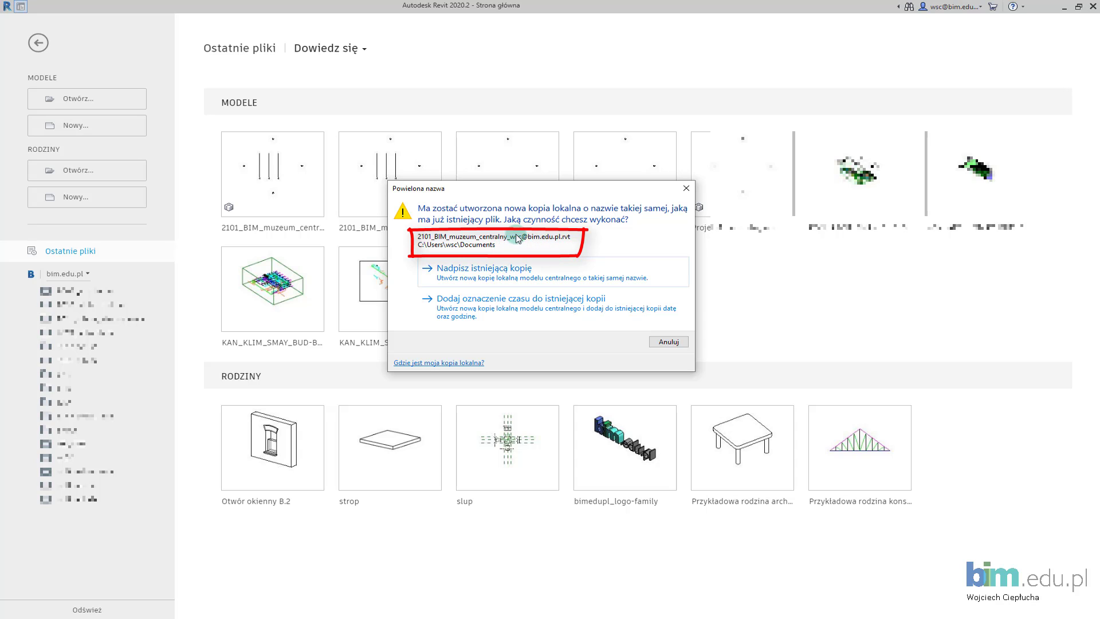
left_click(537, 315)
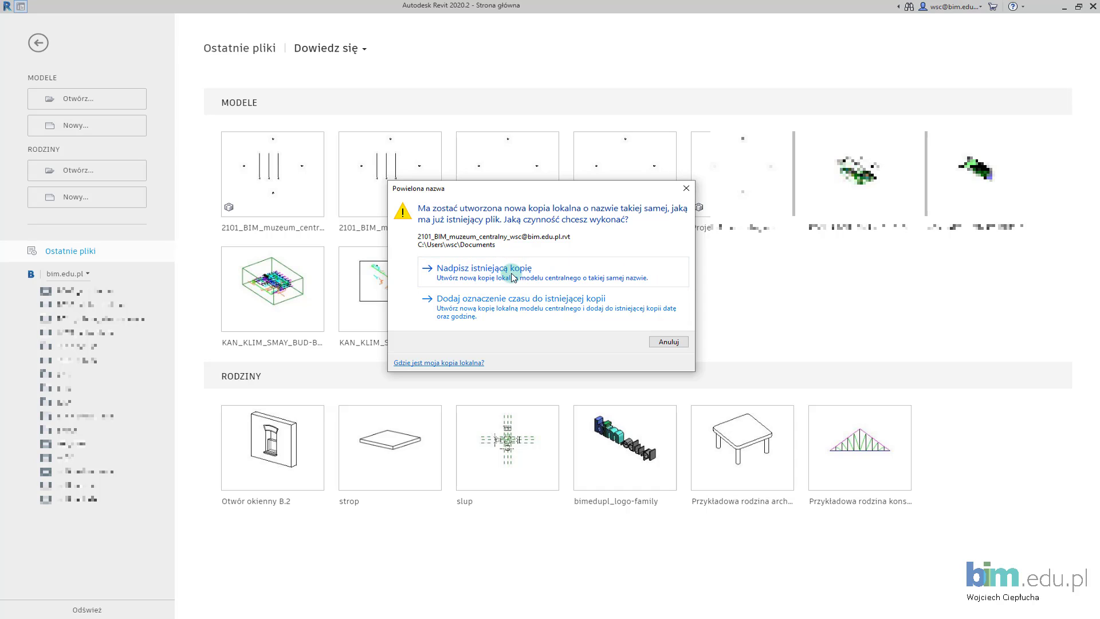
left_click(545, 274)
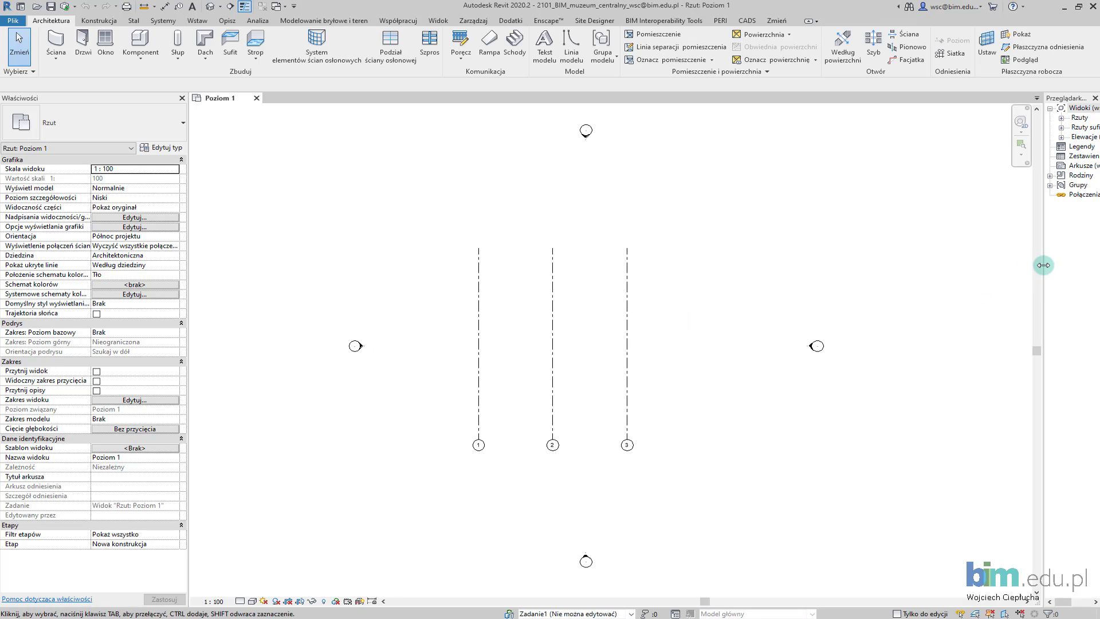
Step: Widen the Project Browser and open the Worksets list from the Collaborate tab
left_click_drag(1043, 264, 981, 263)
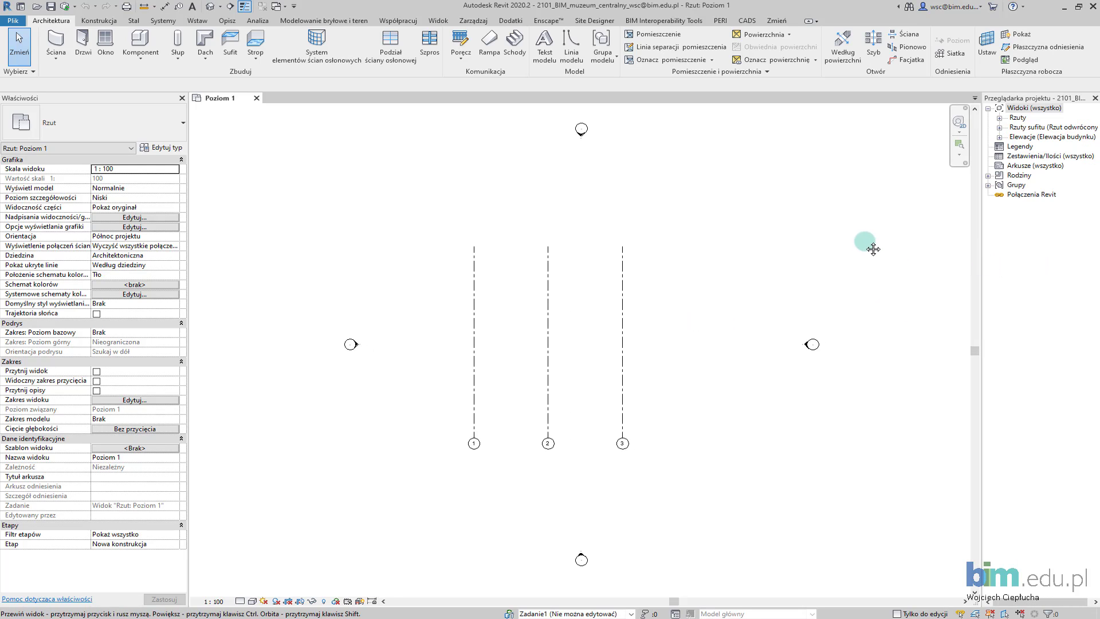
middle_click_drag(873, 249, 865, 253)
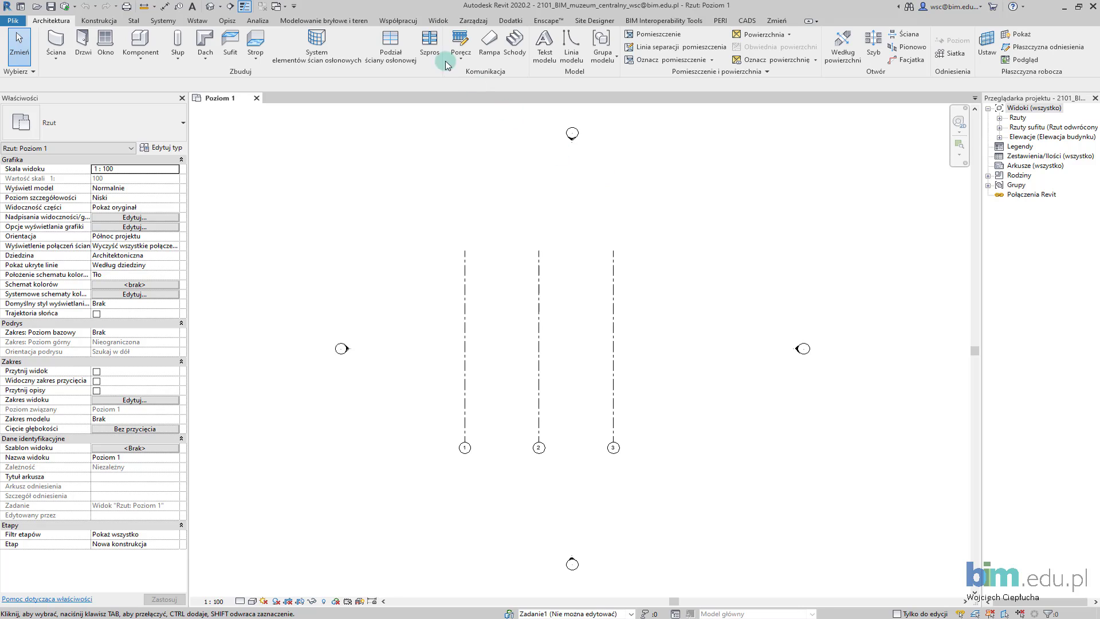
left_click(399, 21)
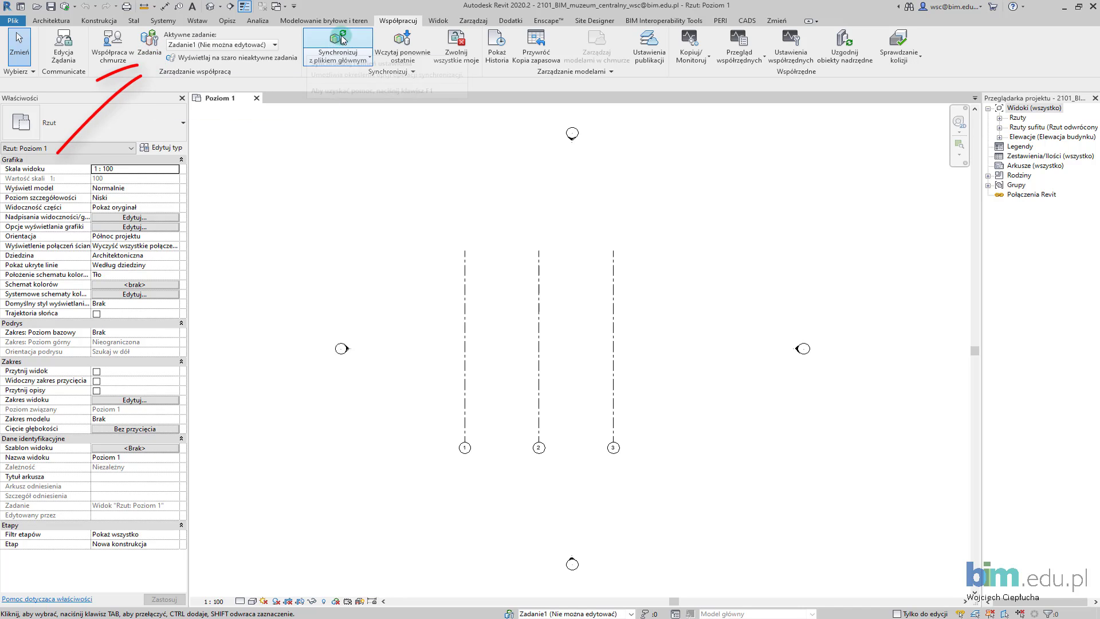
left_click(156, 52)
mouse_move(756, 115)
left_mouse_down()
mouse_move(672, 99)
mouse_move(691, 86)
left_mouse_up()
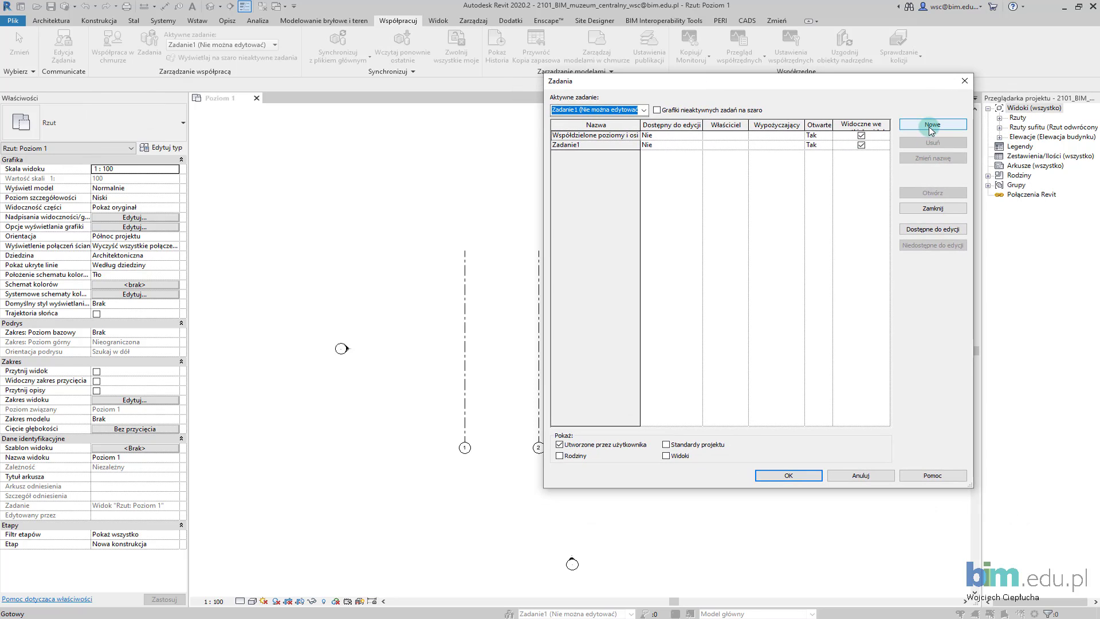
Step: Create three new worksets named MM, MD and LP
left_click(932, 126)
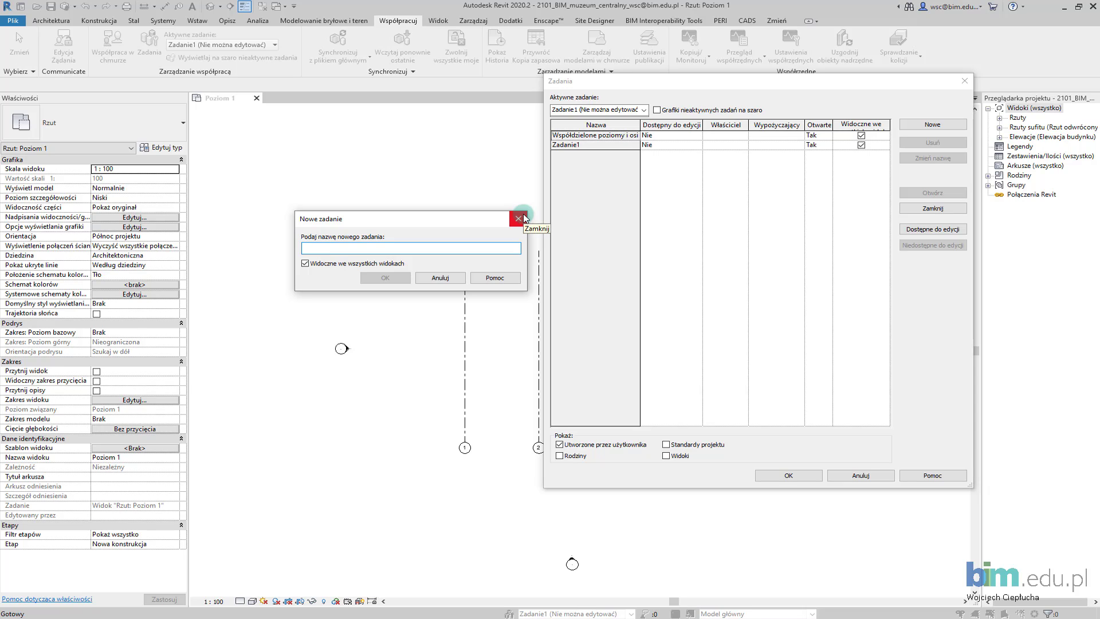
type("MM")
left_click(407, 279)
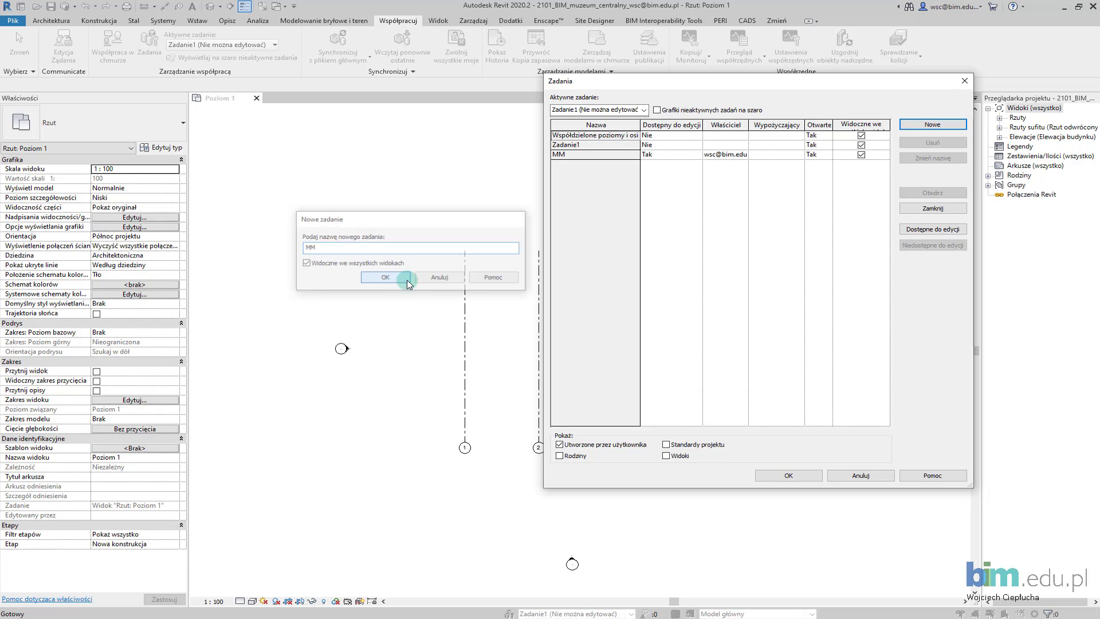
left_click(915, 124)
left_click(485, 243)
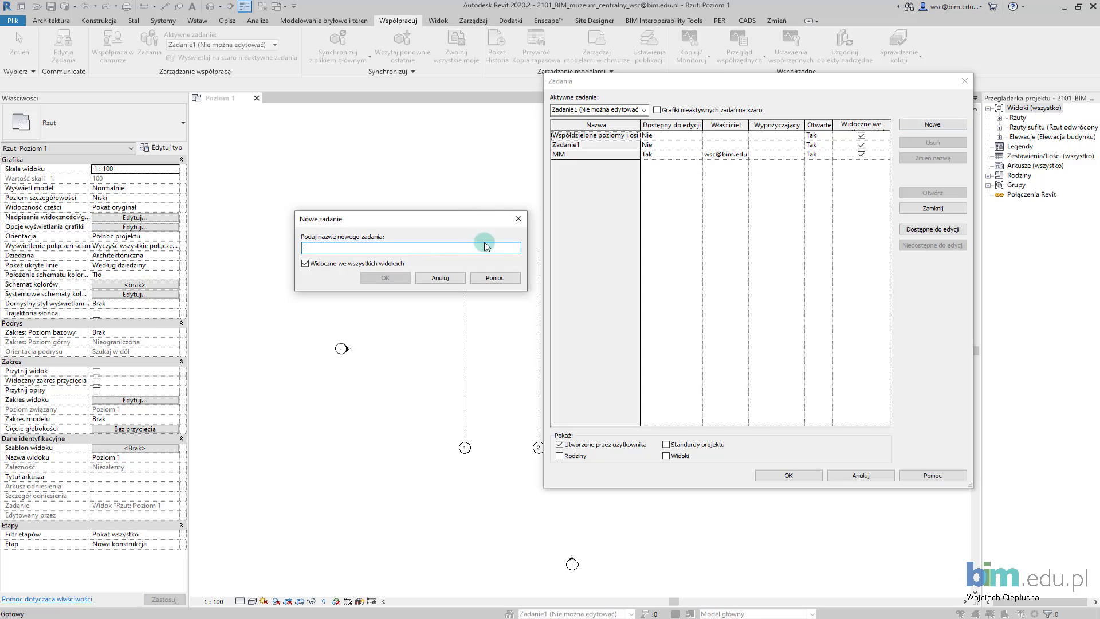
type("MD")
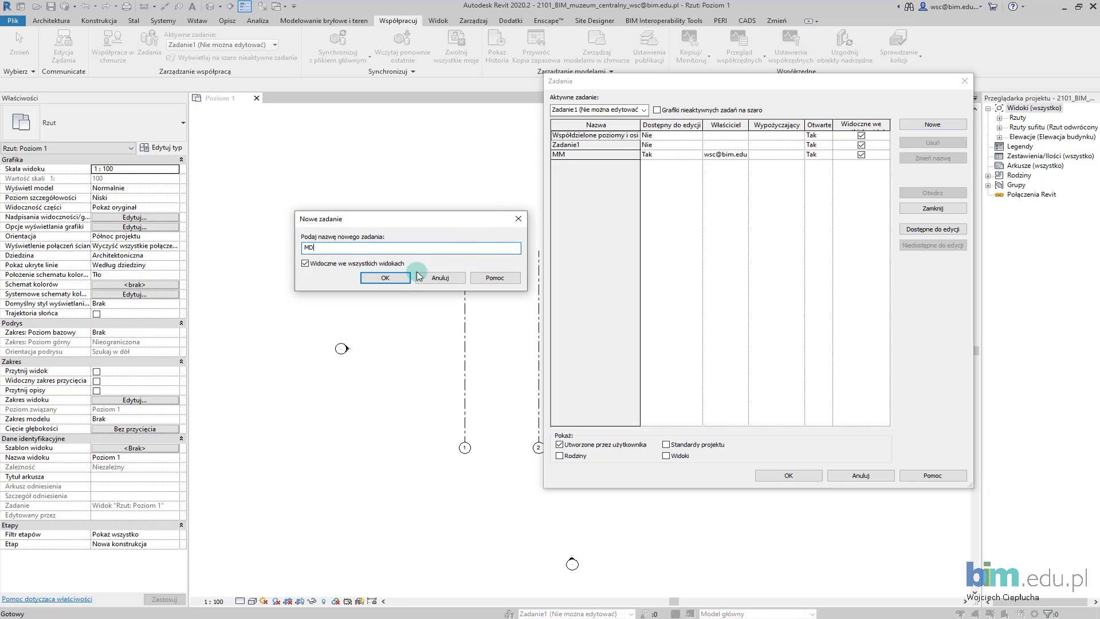
left_click(385, 278)
left_click(932, 124)
type("L")
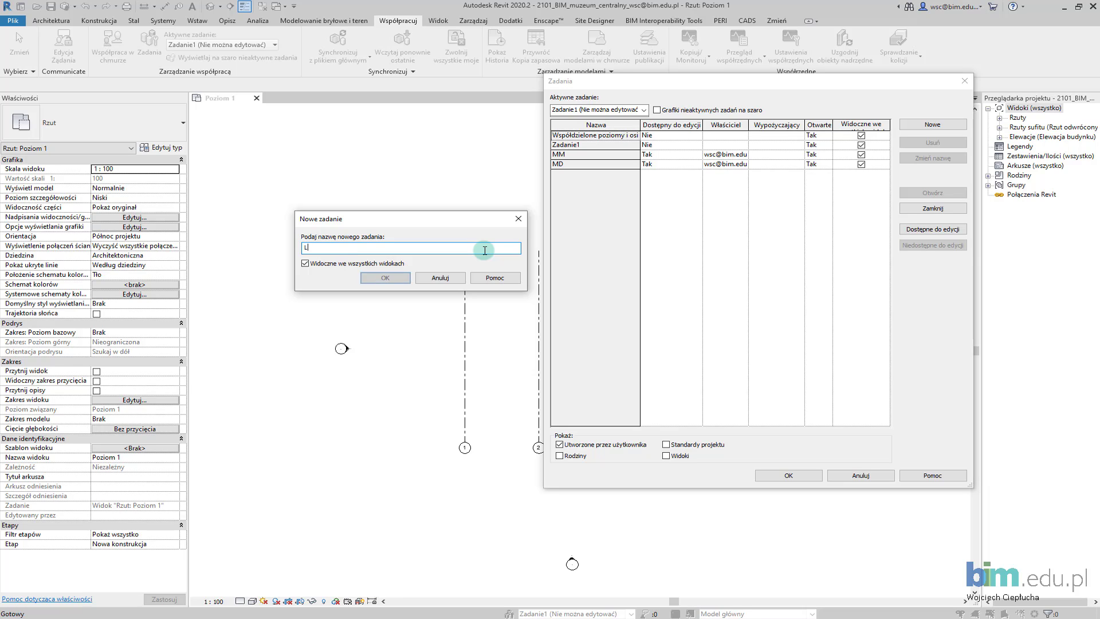
type("P")
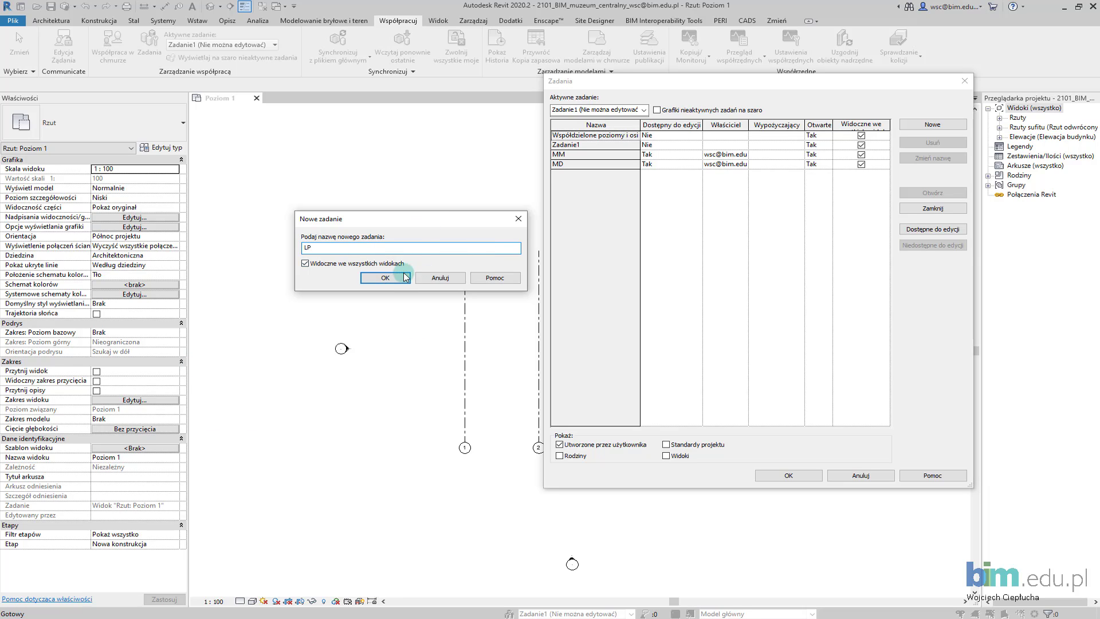
left_click(385, 278)
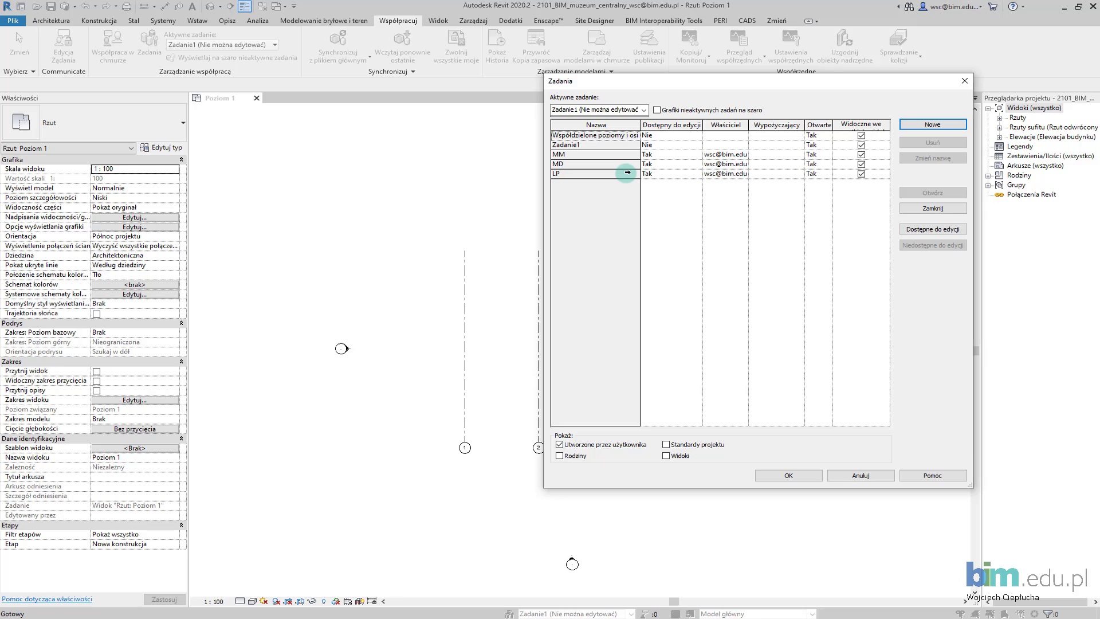
Step: Accept the workset changes and answer the prompt about making LP the active workset
left_click_drag(627, 154, 619, 174)
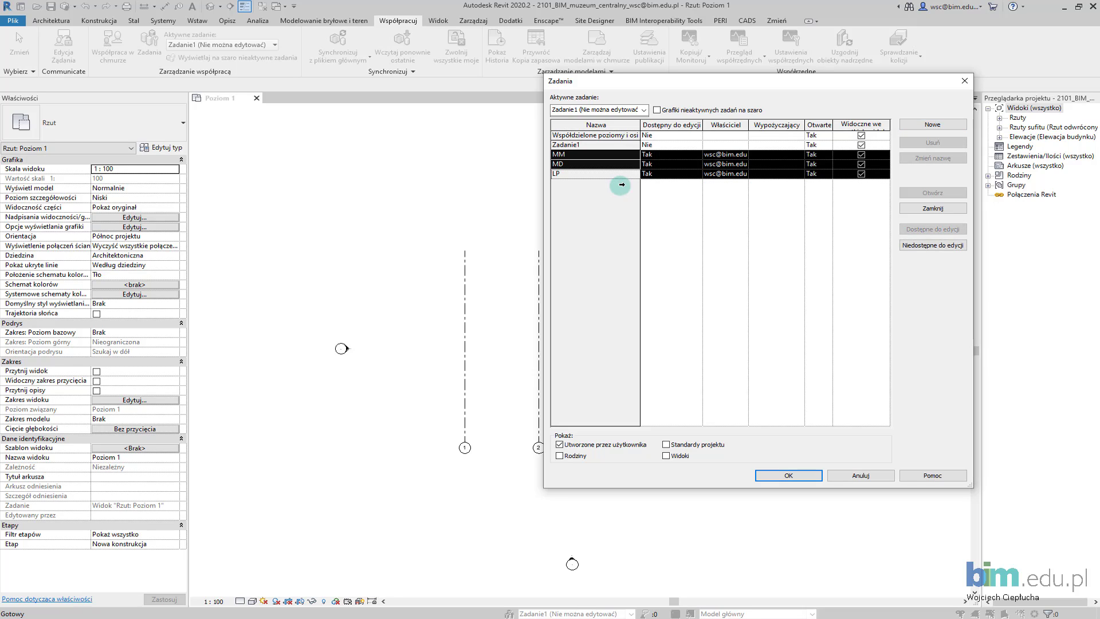
left_click(605, 174)
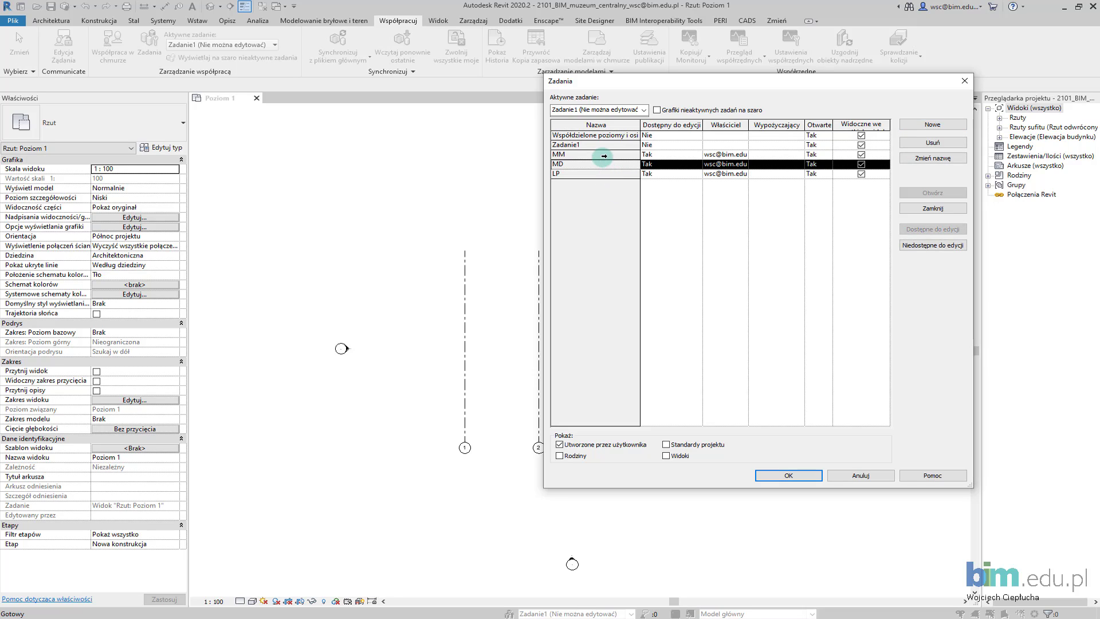
left_click(604, 155)
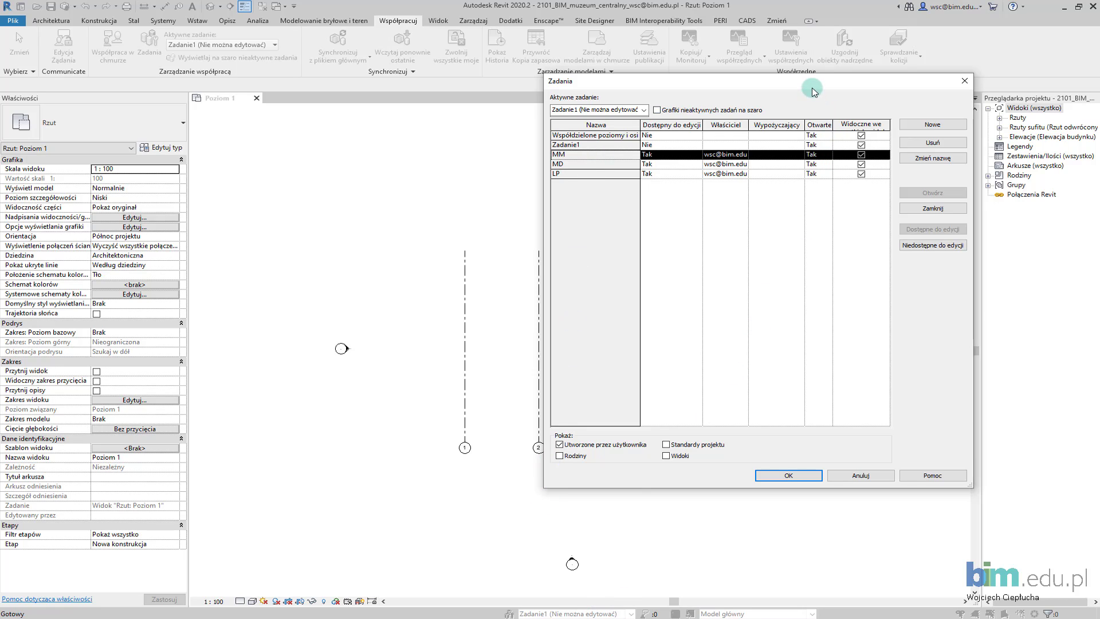
left_click_drag(813, 81, 780, 73)
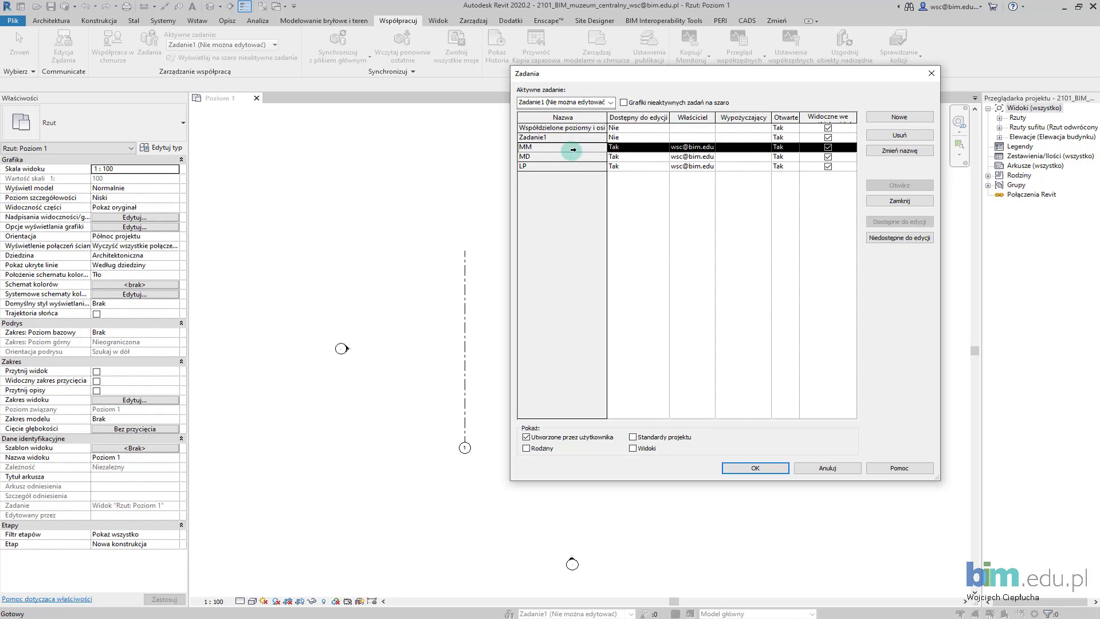
left_click(755, 468)
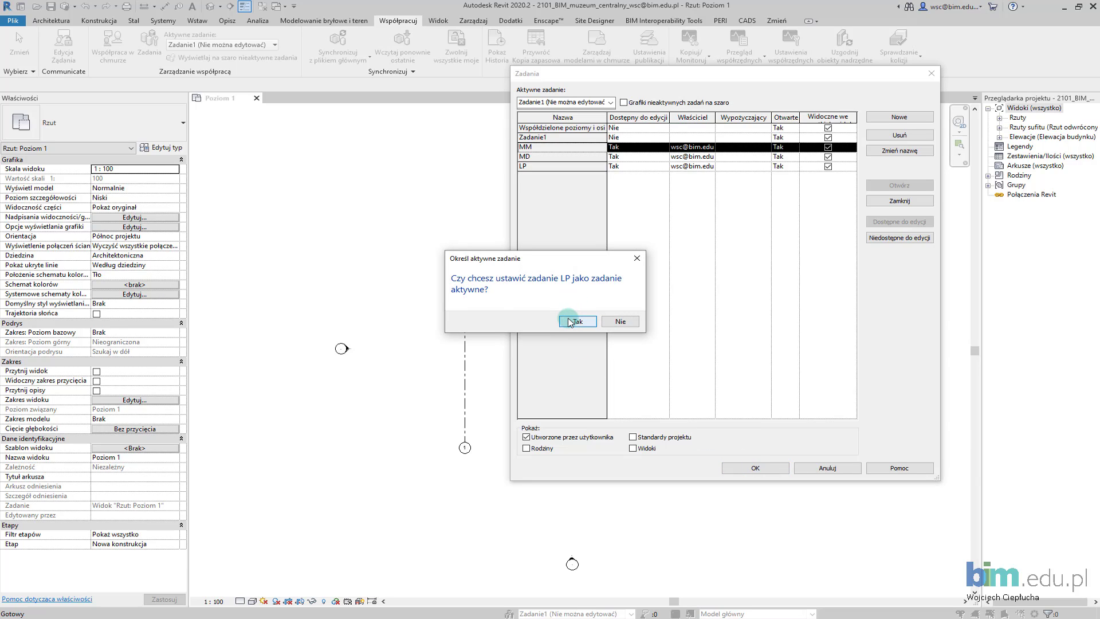
left_click_drag(578, 261, 592, 247)
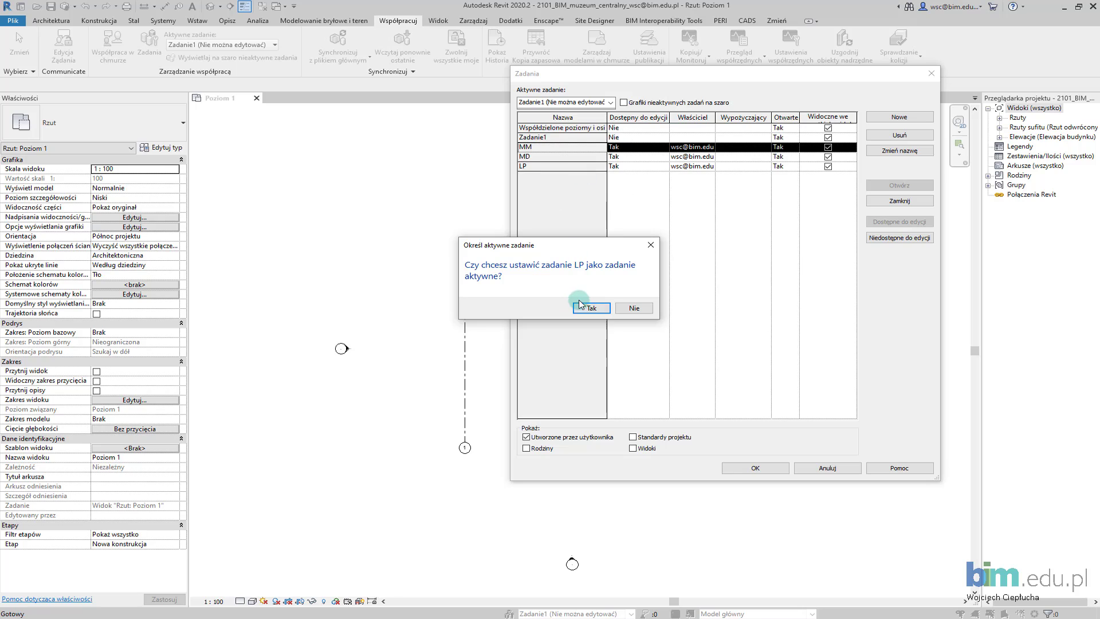
left_click(639, 309)
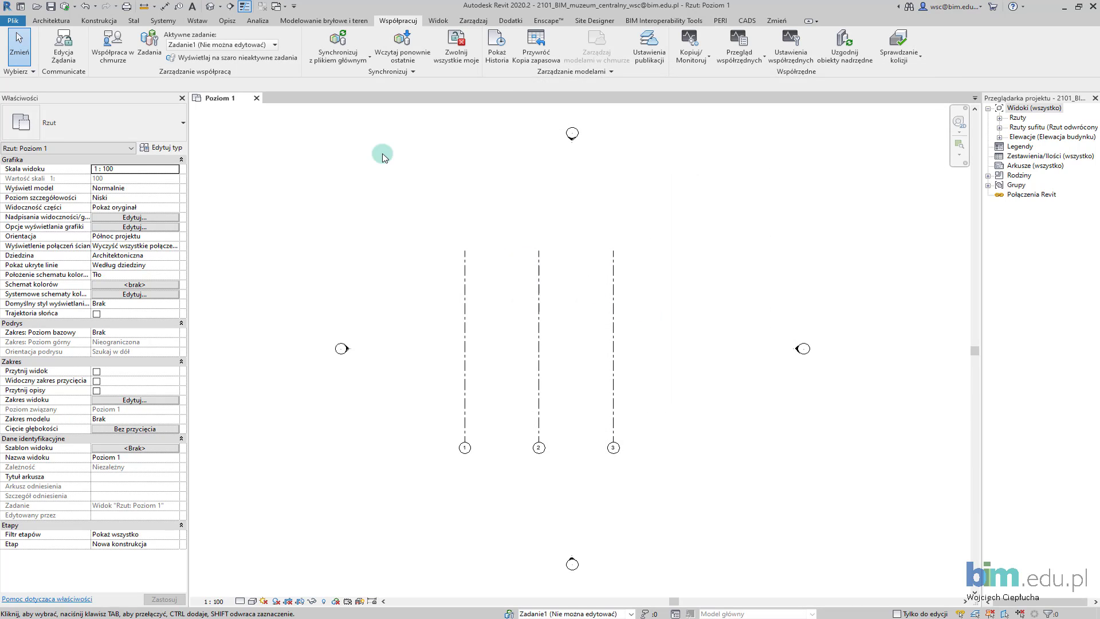
Step: Keep Zadanie1 as the active workset
middle_click_drag(450, 195, 441, 194)
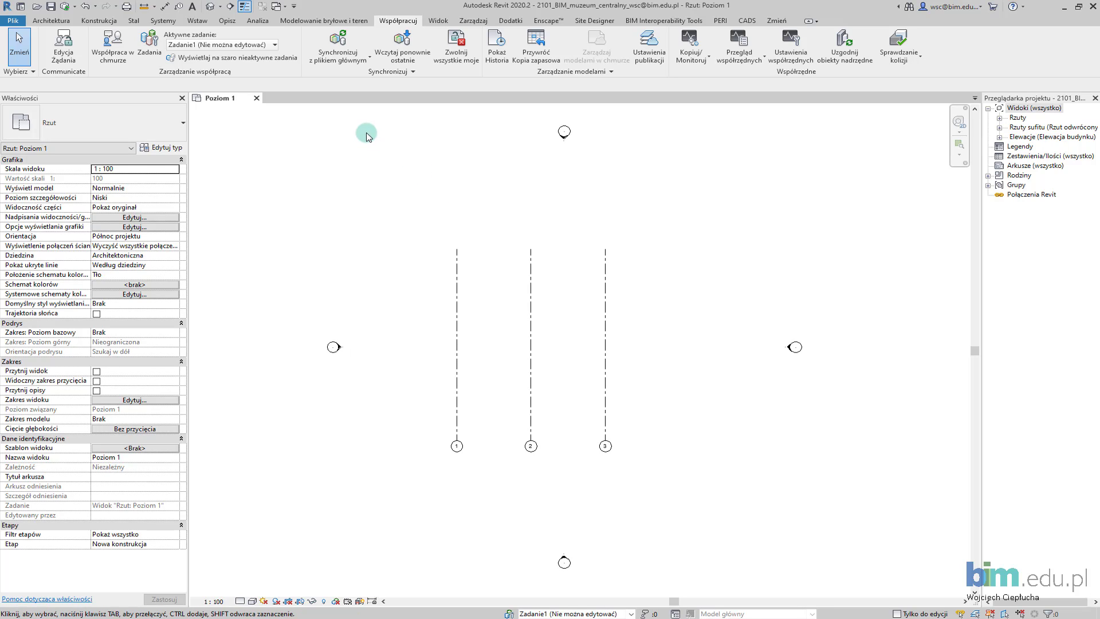
left_click(262, 46)
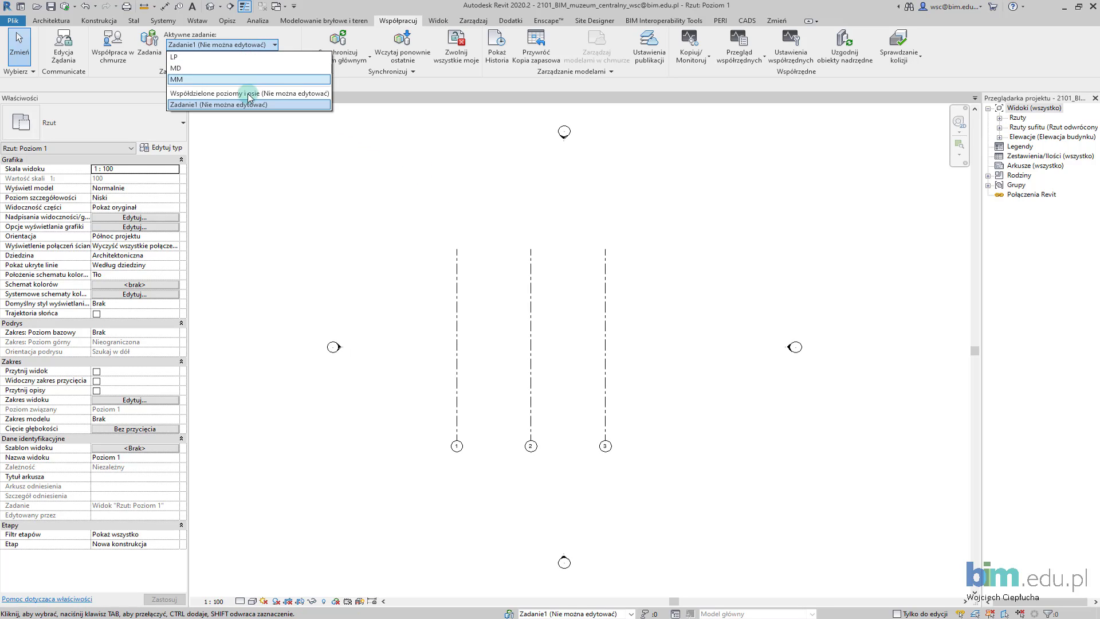
left_click(294, 41)
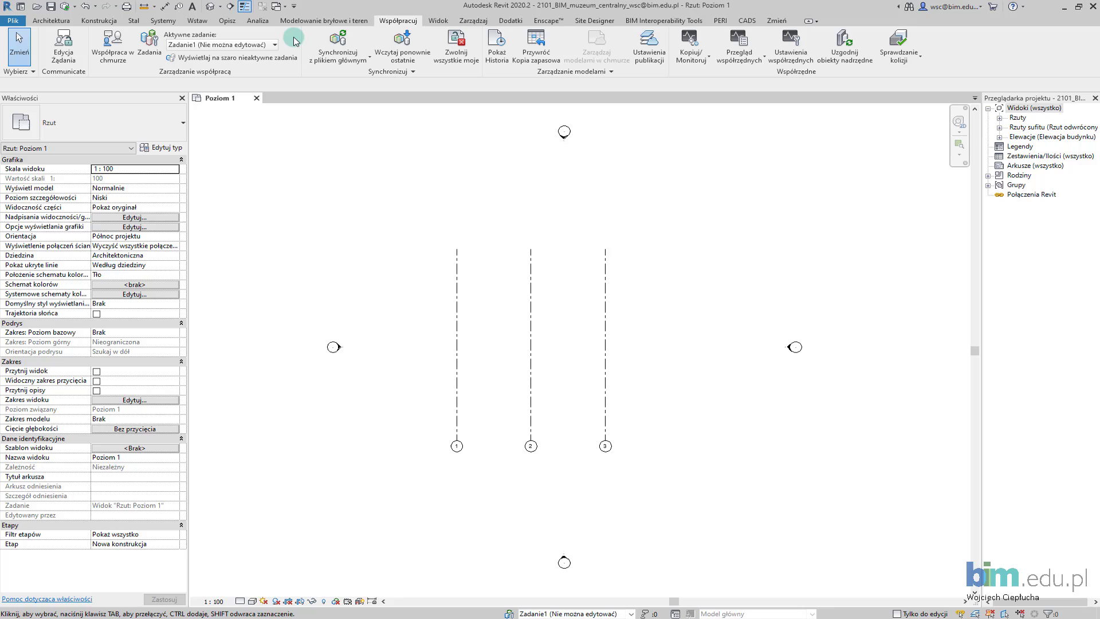
left_click(254, 46)
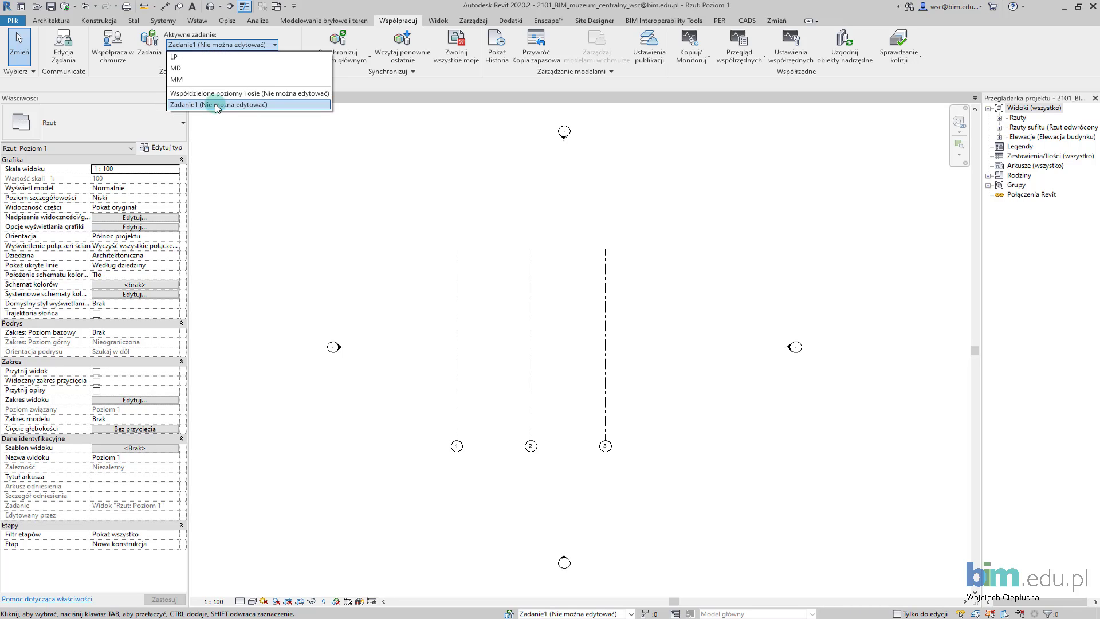
left_click(216, 105)
Step: Start placing a Wall: Structural from the Architecture tab
left_click(54, 21)
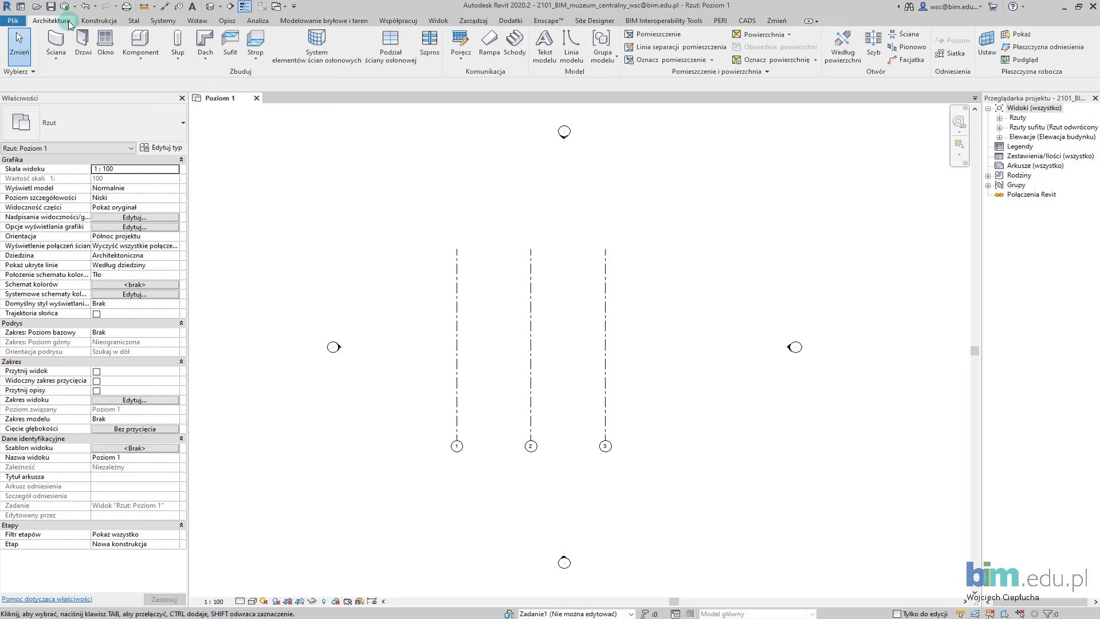
left_click(58, 56)
left_click(91, 65)
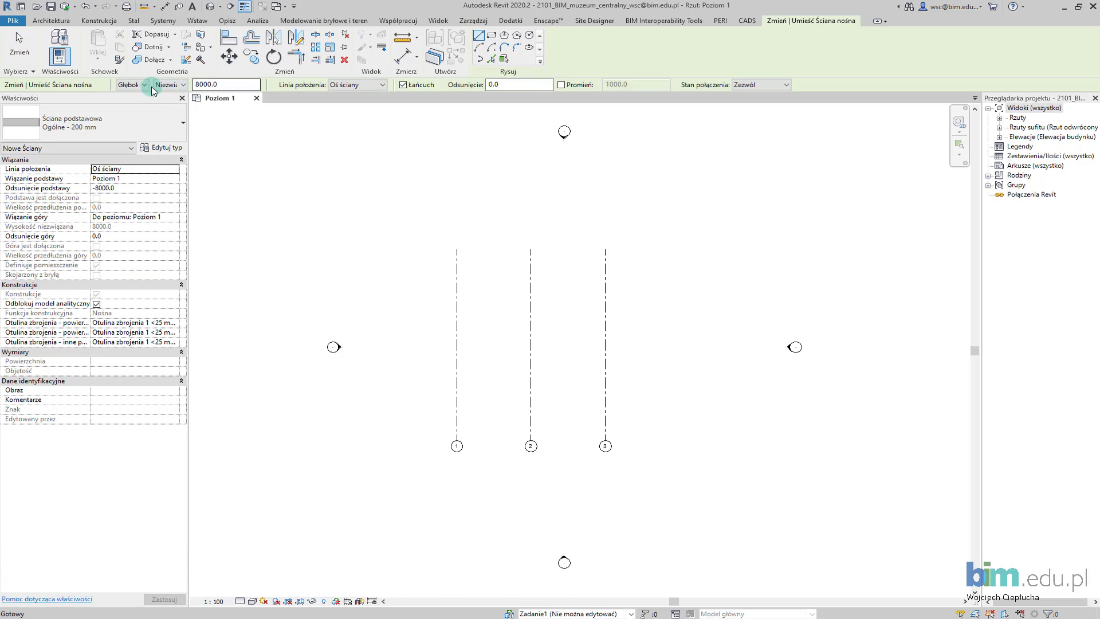
Step: Draw an 8000 mm high, 14700 mm long wall between grids 2 and 3
left_click(144, 84)
left_click(135, 105)
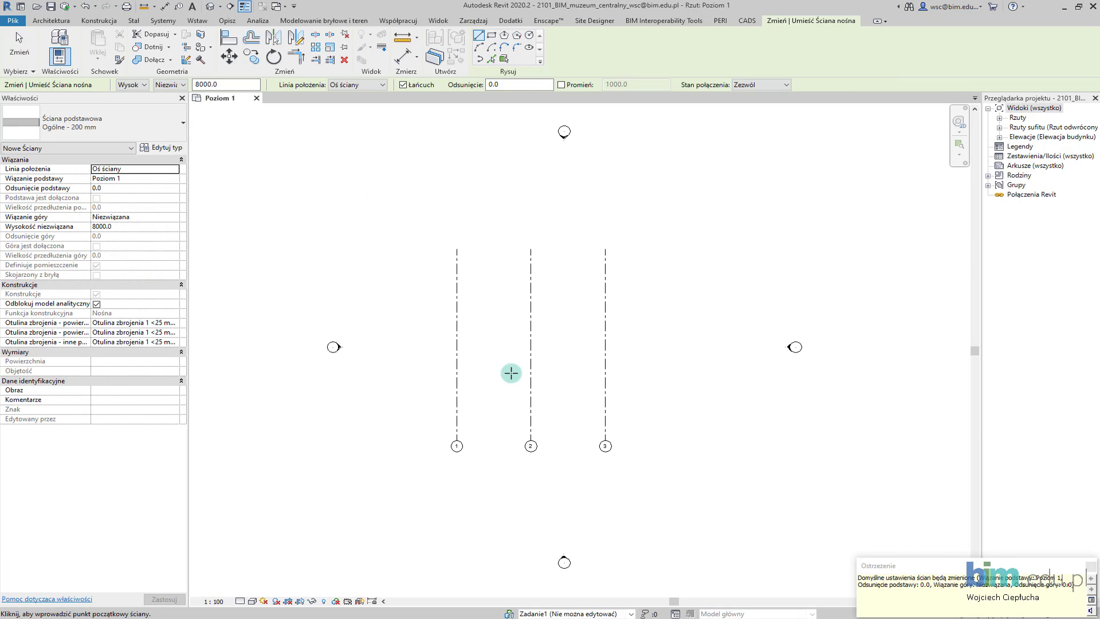
left_click(592, 613)
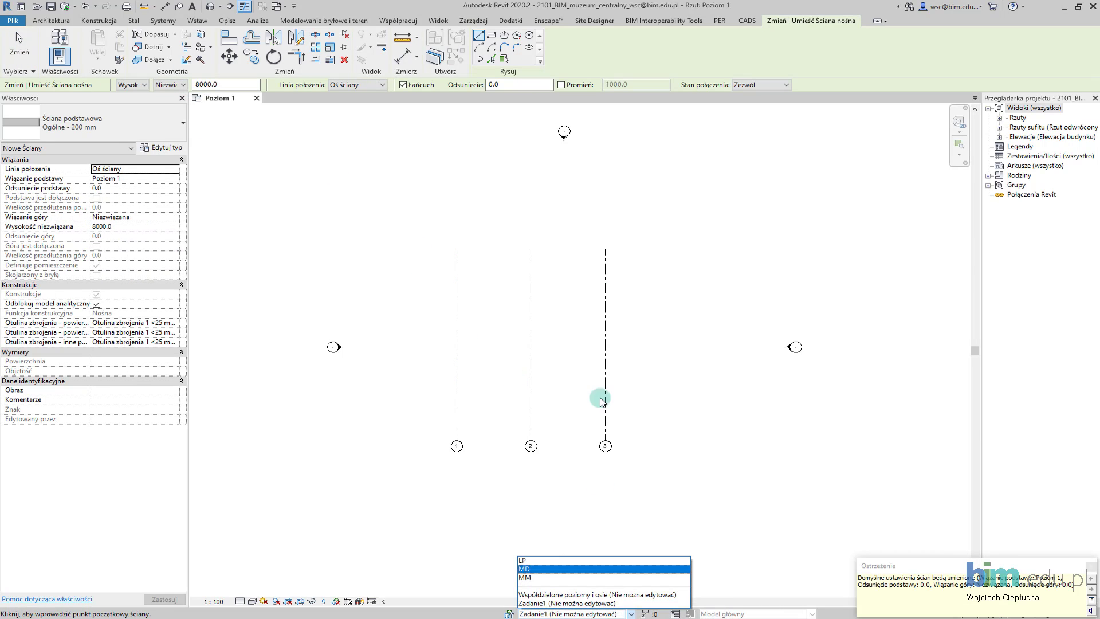
left_click(166, 86)
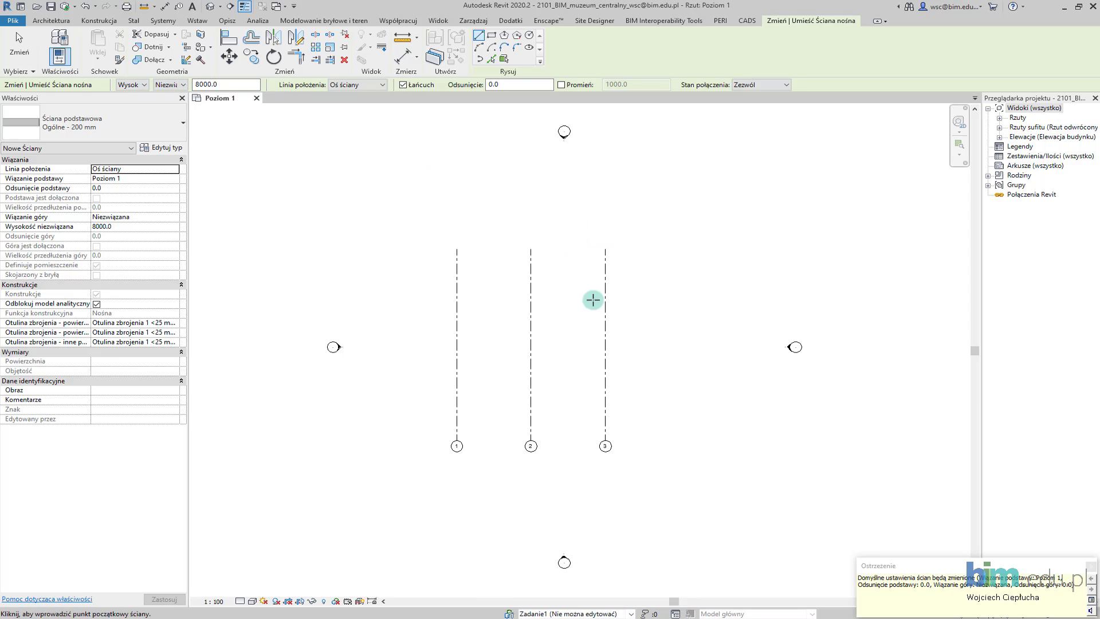
left_click(561, 248)
left_click(556, 373)
key("Escape")
scroll(555, 304, "up", 1)
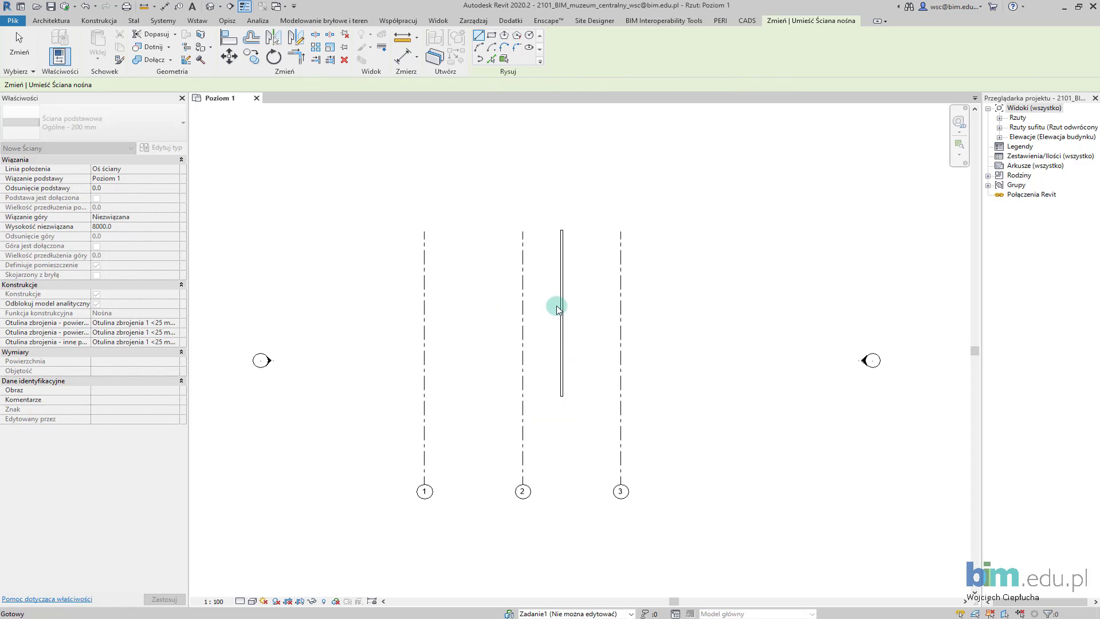
key("Escape")
scroll(565, 300, "up", 2)
Step: Select the new wall to confirm it sits on workset Zadanie1, then deselect it
left_click(578, 317)
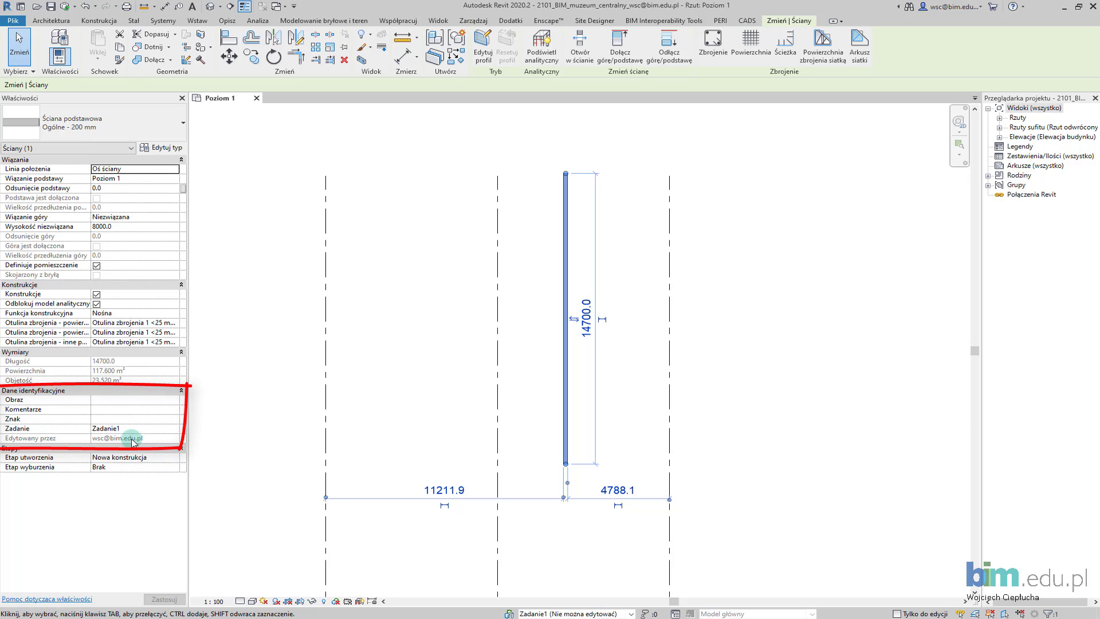
key("ctrl")
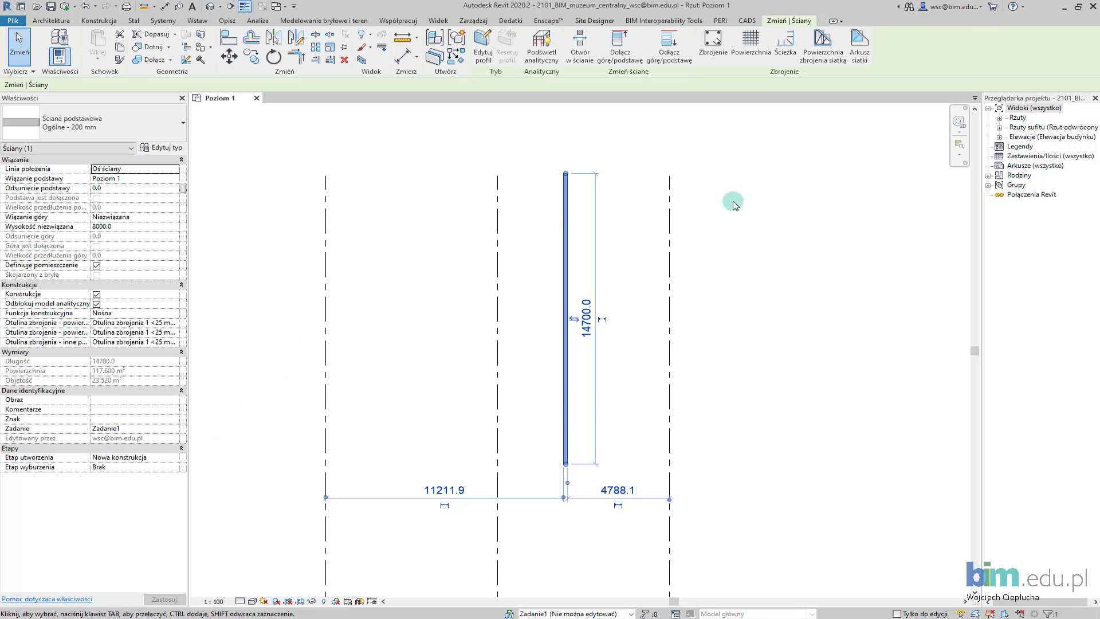
left_click(650, 272)
scroll(652, 273, "down", 1)
middle_click_drag(651, 273, 523, 307)
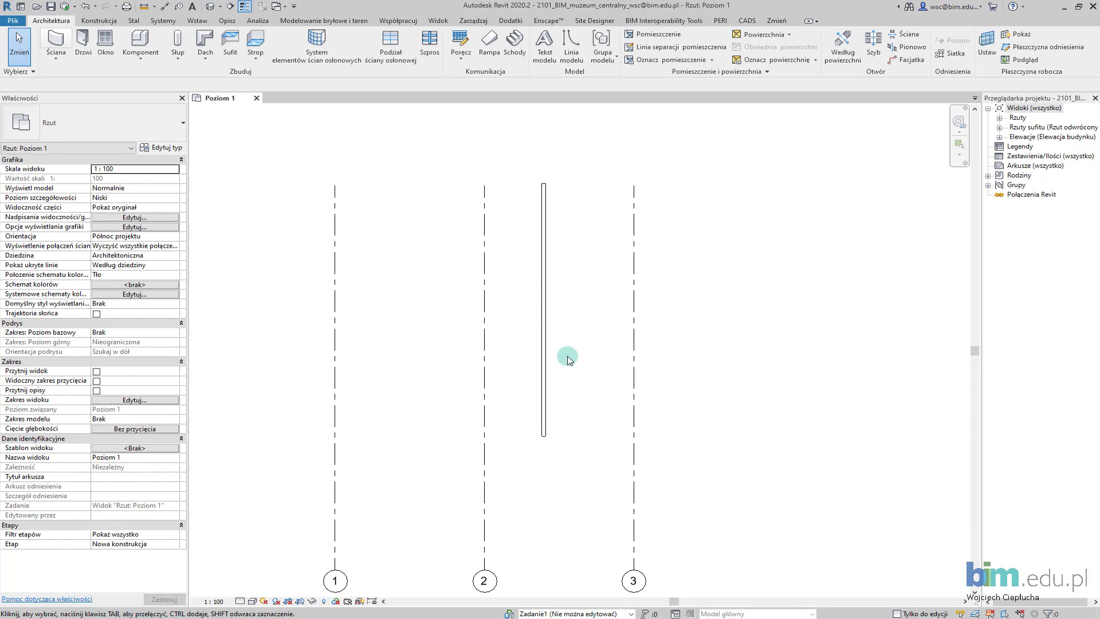
Step: Zoom out and pan so the whole wall and grids 1–3 are visible
scroll(565, 358, "down", 2)
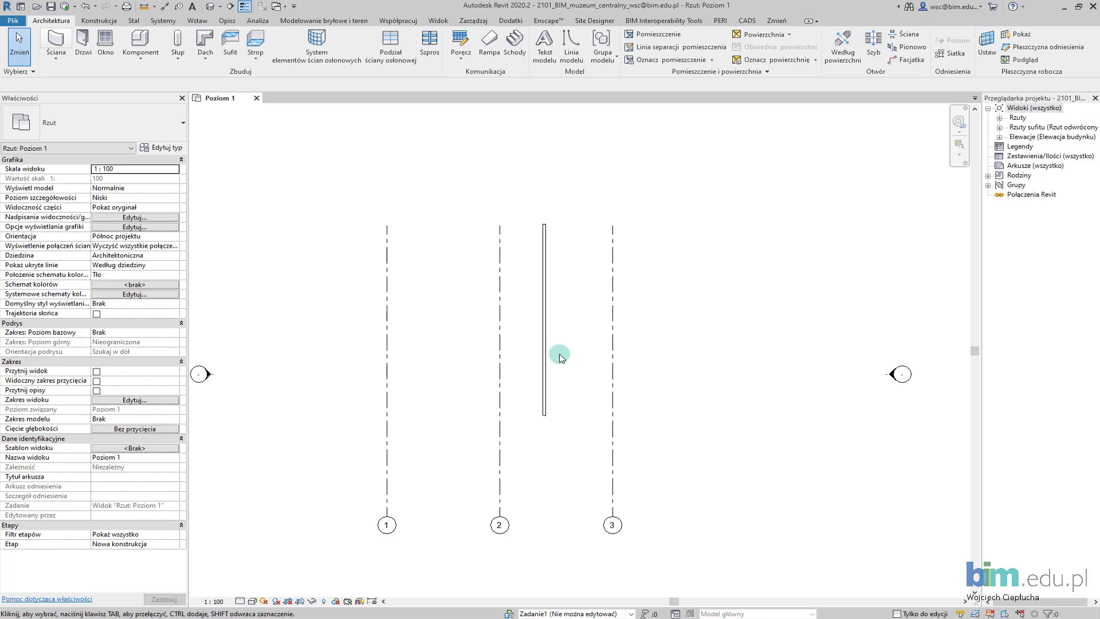
middle_click_drag(561, 354, 554, 354)
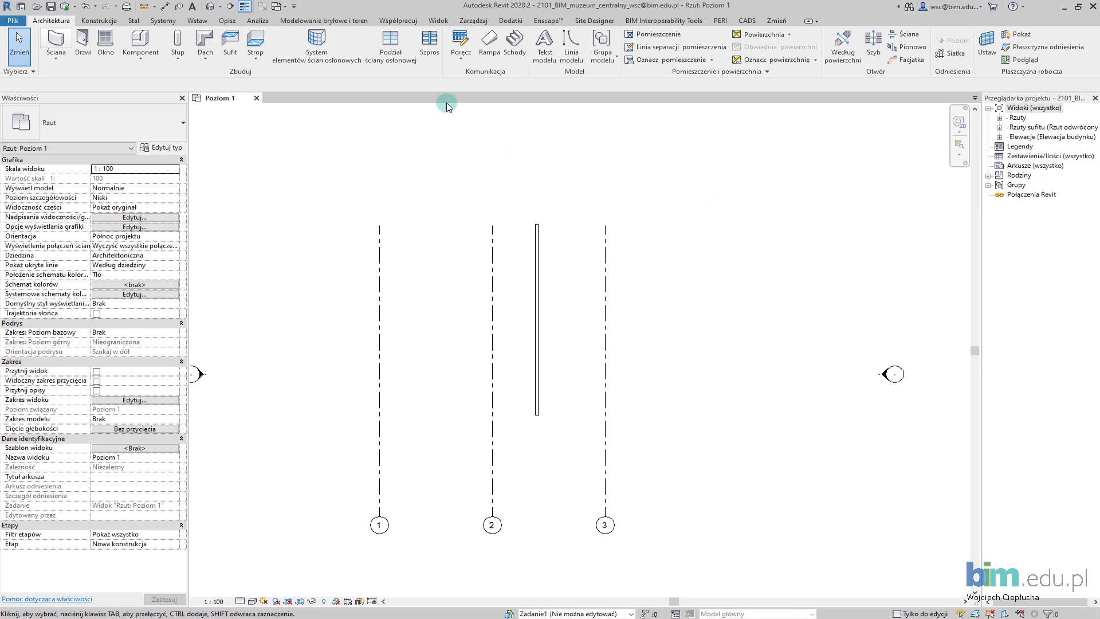
Step: Start a new project parameter from Manage and set its type to Tekst
left_click(470, 21)
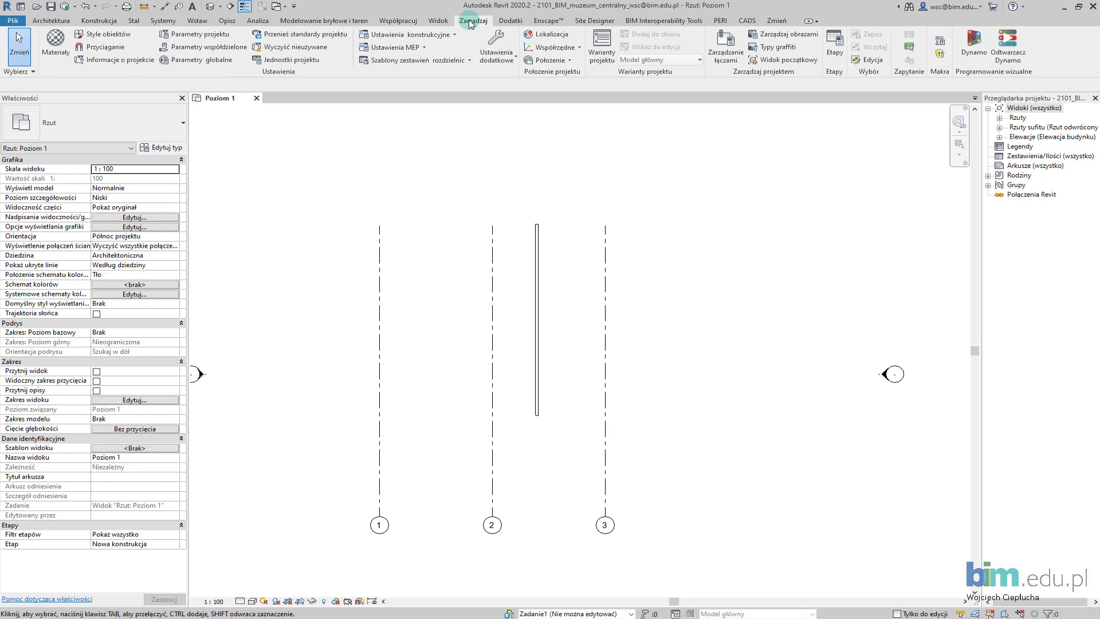
left_click(231, 43)
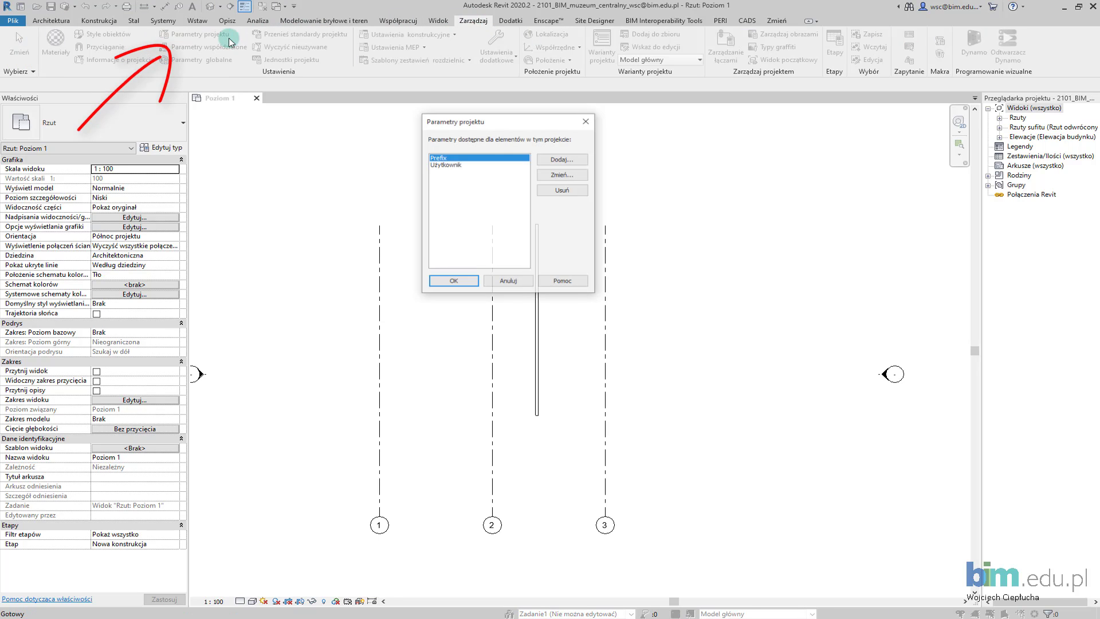
left_click(561, 159)
type("User")
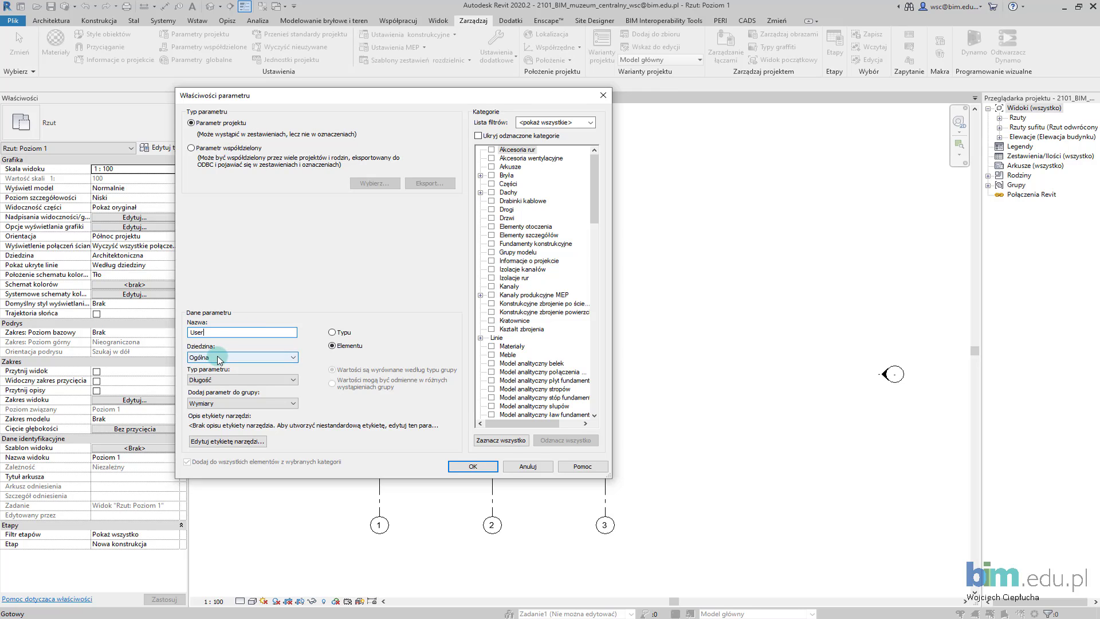
left_click(218, 358)
left_click(219, 379)
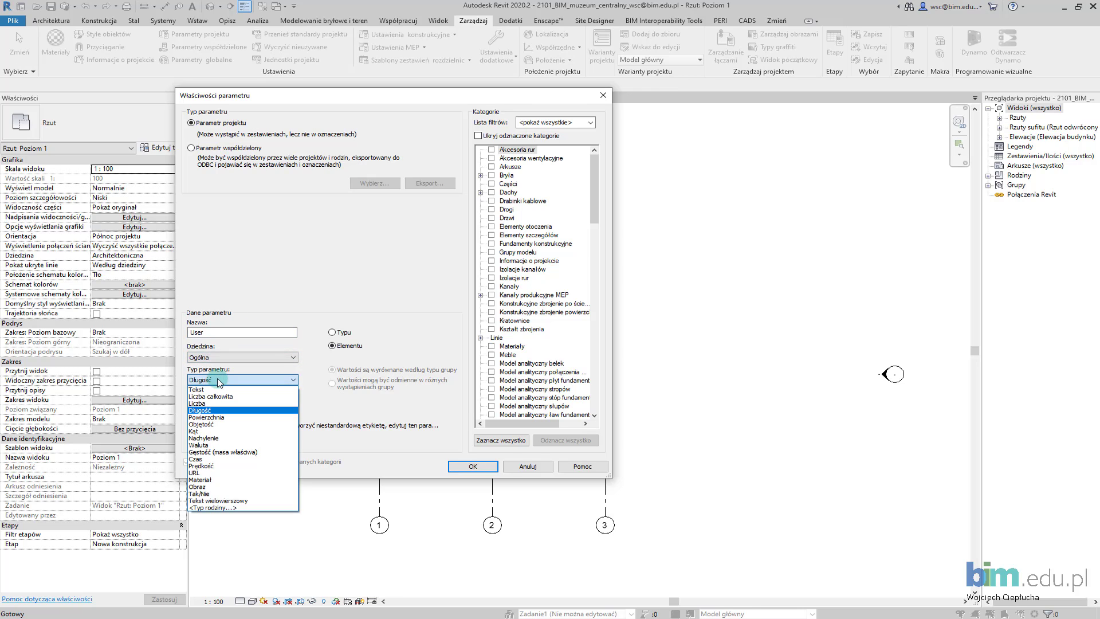
left_click(214, 391)
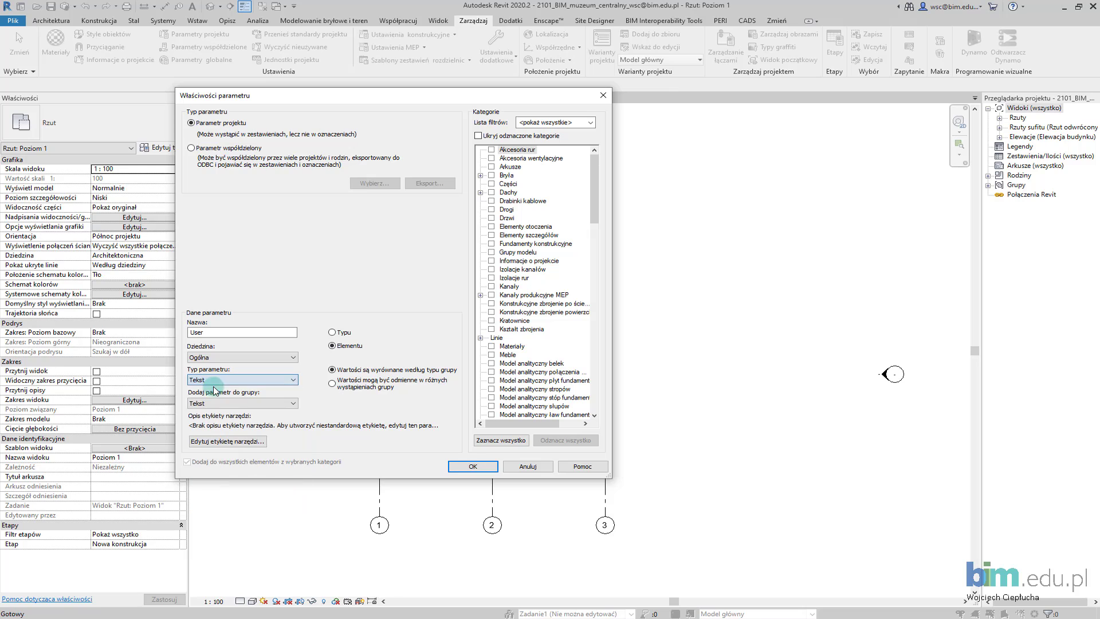
Step: Put the parameter in the Dane identyfikacyjne group
left_click(240, 402)
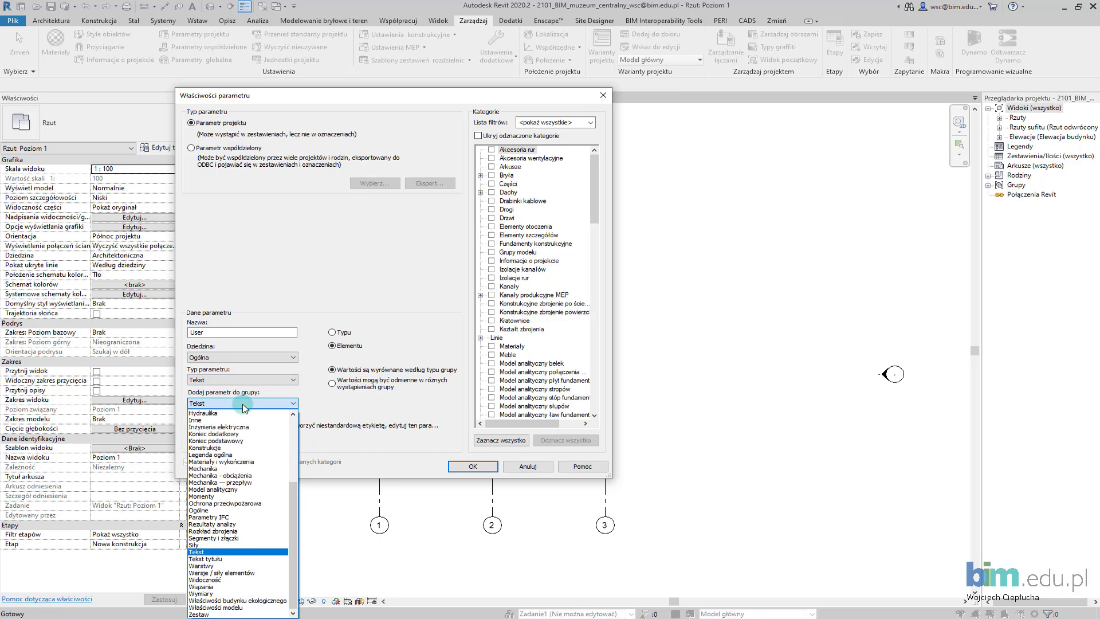
scroll(237, 475, "up", 5)
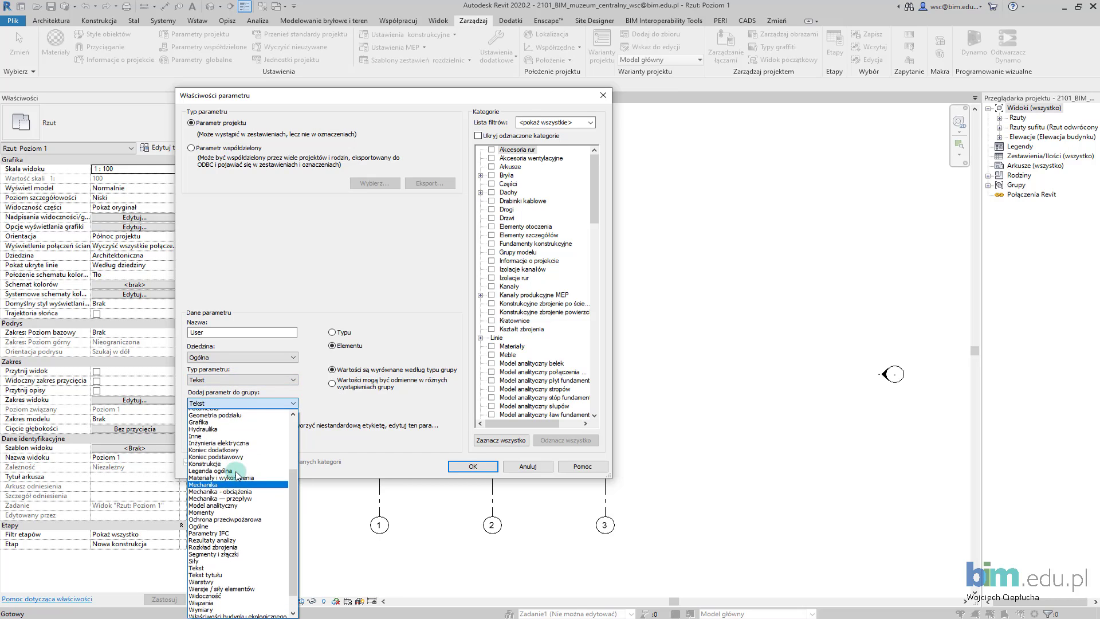
scroll(237, 475, "up", 3)
scroll(237, 475, "down", 3)
scroll(237, 475, "up", 2)
scroll(237, 475, "up", 2)
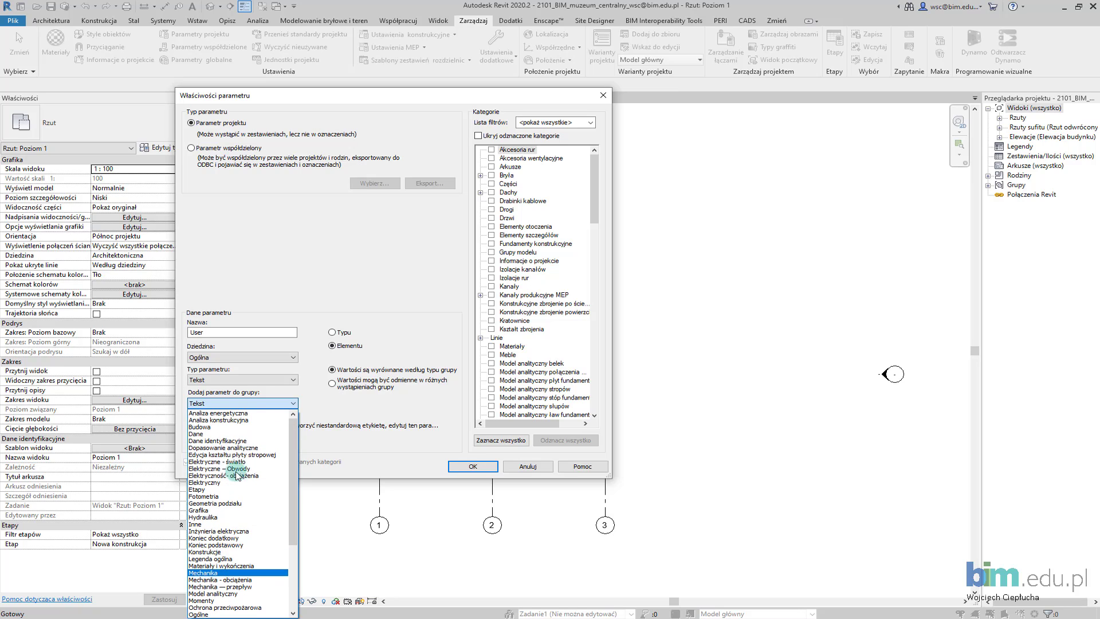
left_click(218, 440)
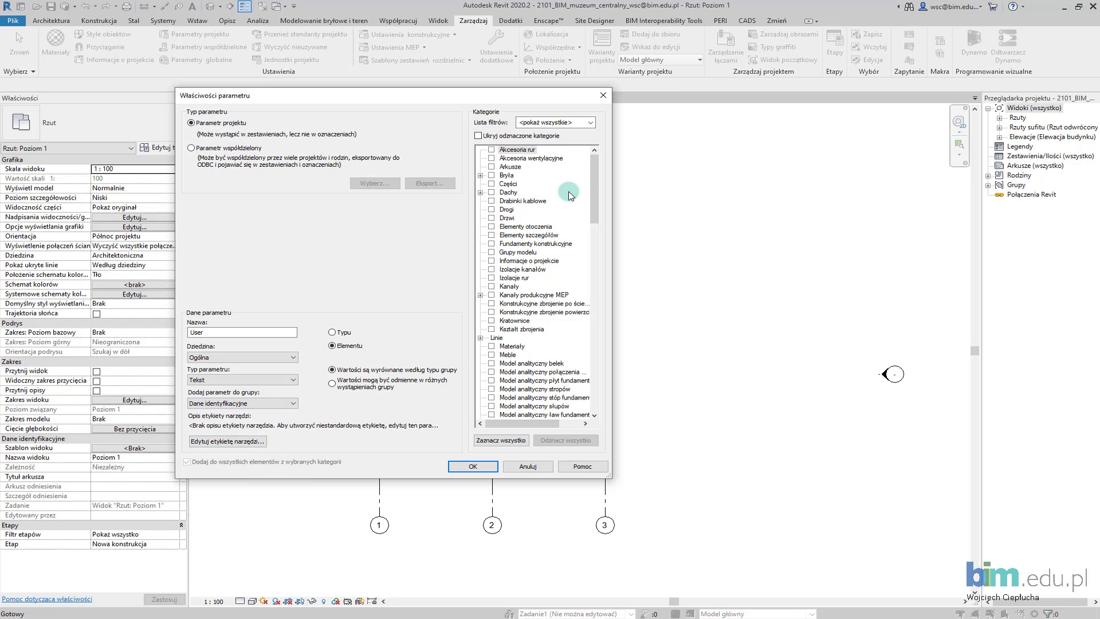
Step: Apply the User instance parameter to the Widoki category and confirm it
left_click_drag(595, 160, 592, 262)
scroll(590, 315, "down", 3)
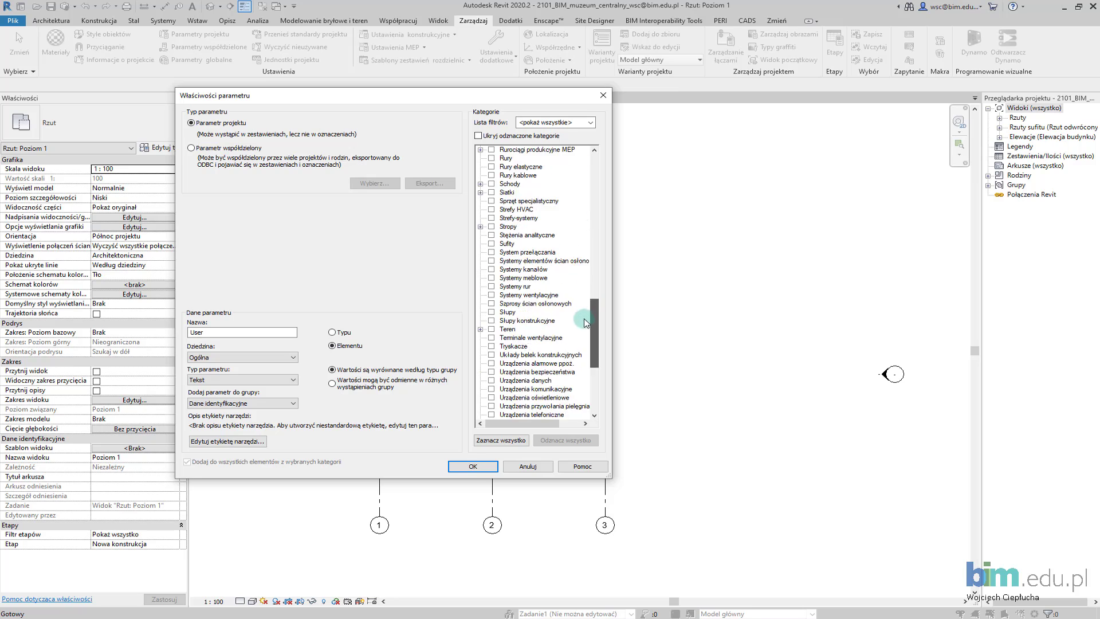
scroll(584, 341, "down", 3)
scroll(581, 349, "down", 3)
scroll(565, 330, "down", 3)
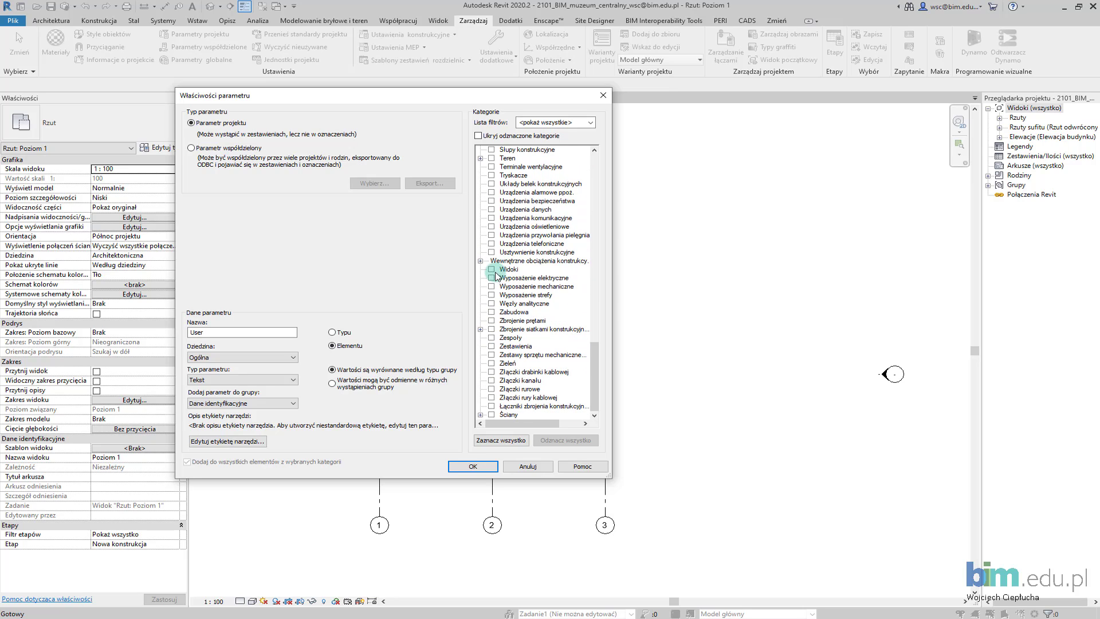
left_click(495, 138)
left_click(495, 138)
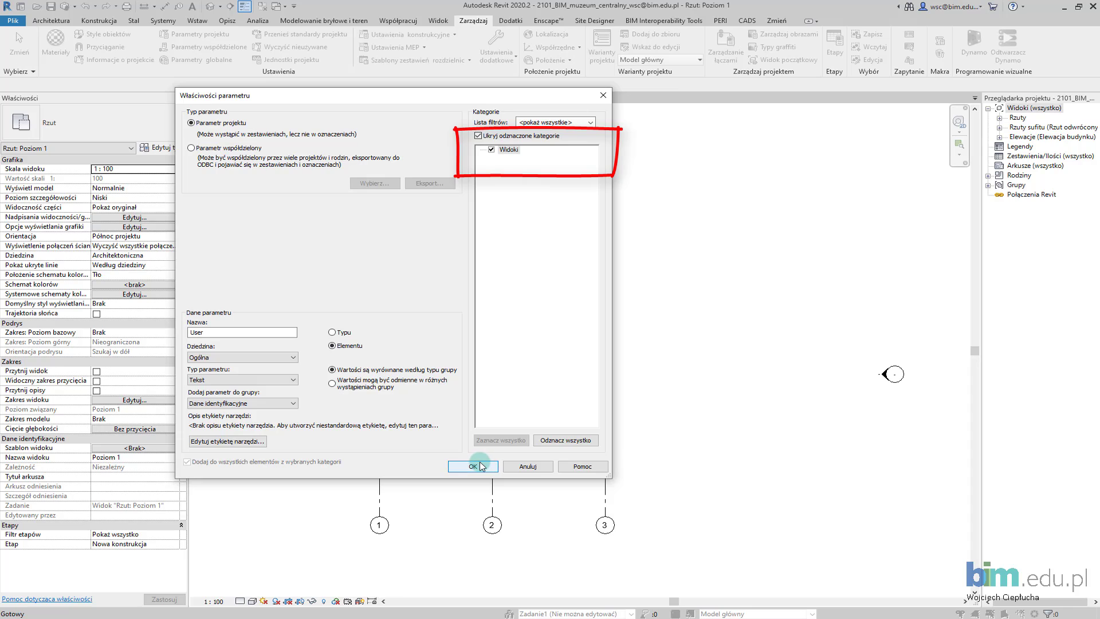
left_click(358, 347)
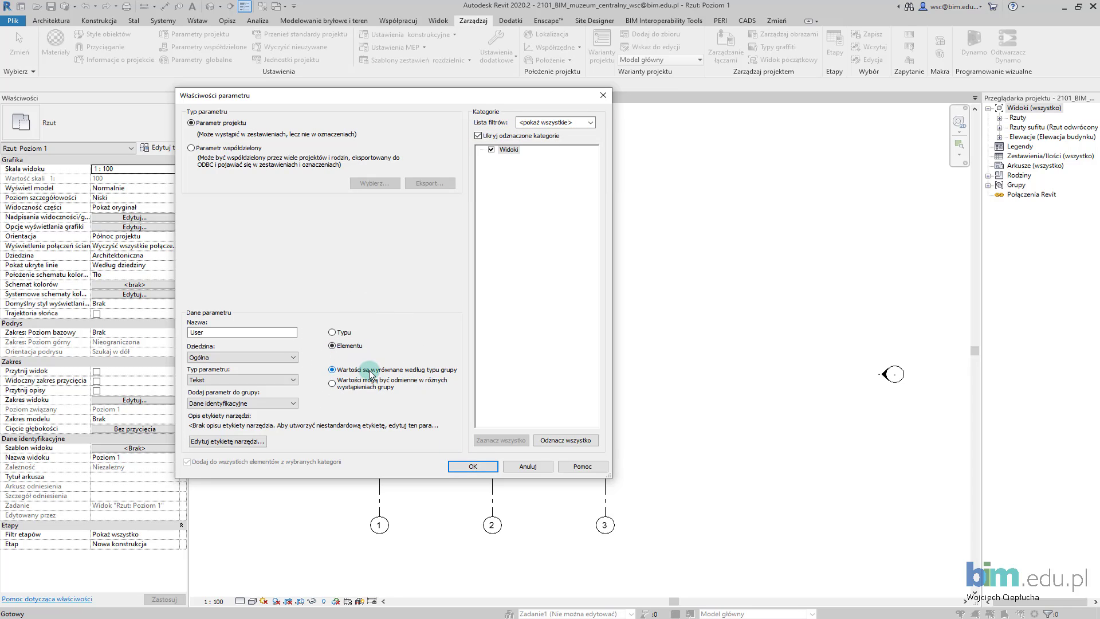
left_click(471, 467)
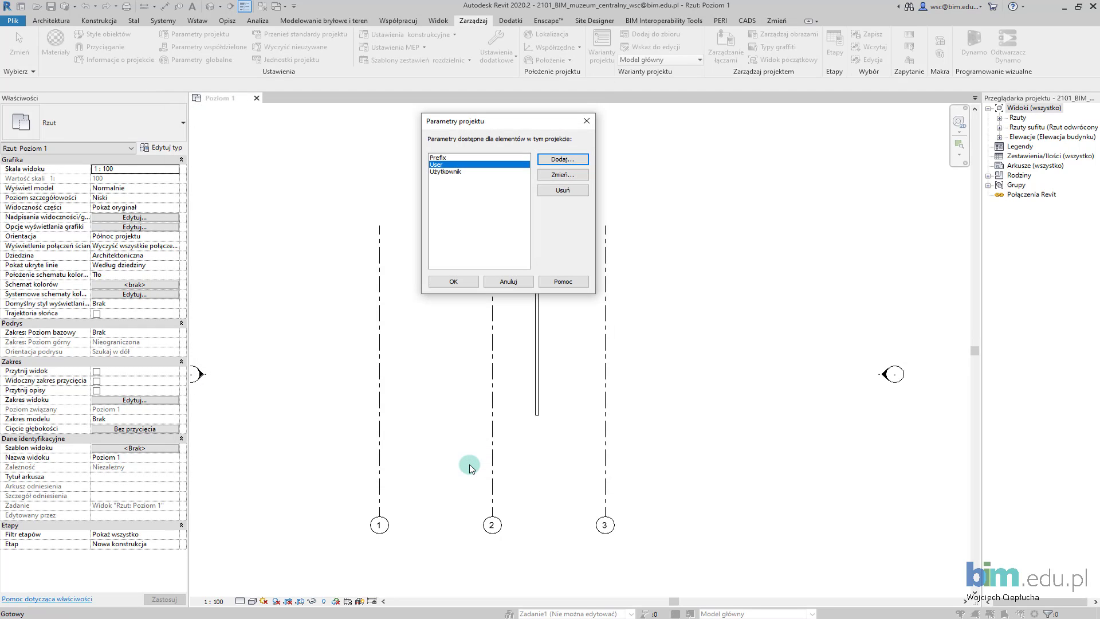
Step: Close Project Parameters, expand the Project Browser view lists and open the Południe elevation
left_click(464, 281)
mouse_move(634, 308)
middle_mouse_down()
mouse_move(614, 301)
mouse_move(632, 315)
middle_mouse_up()
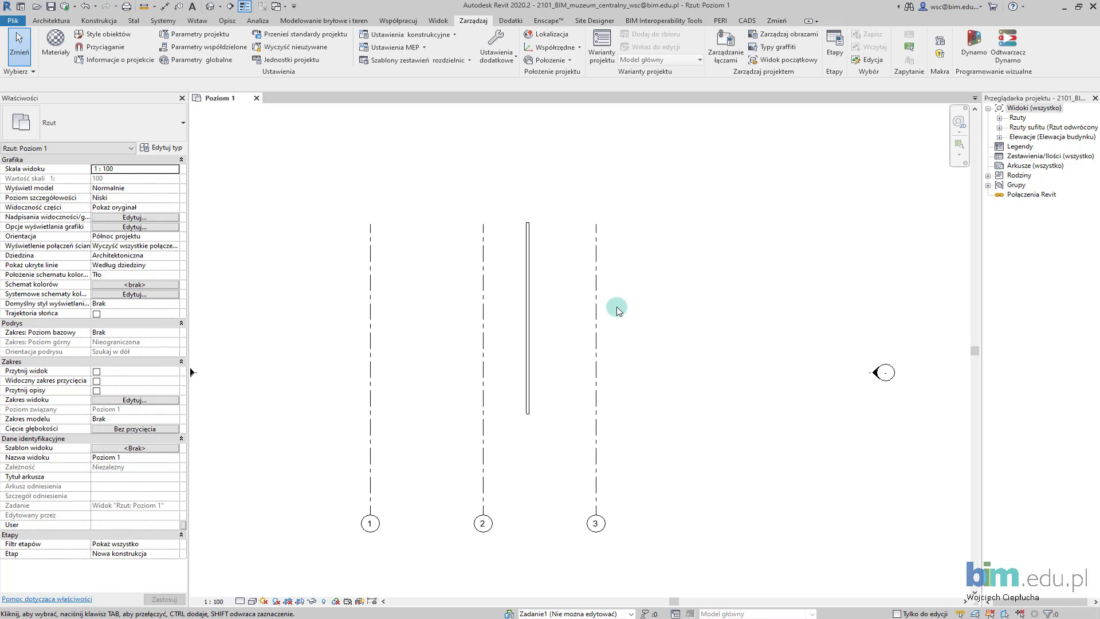
left_click(999, 117)
left_click(999, 155)
left_click(999, 184)
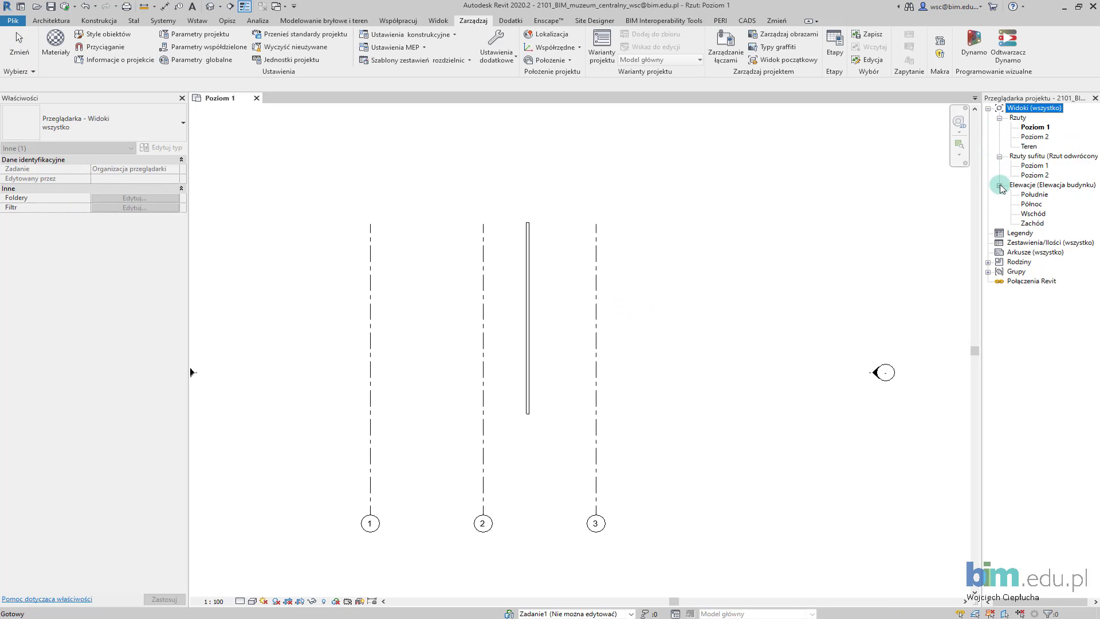
left_click(1026, 175)
left_click(1034, 127)
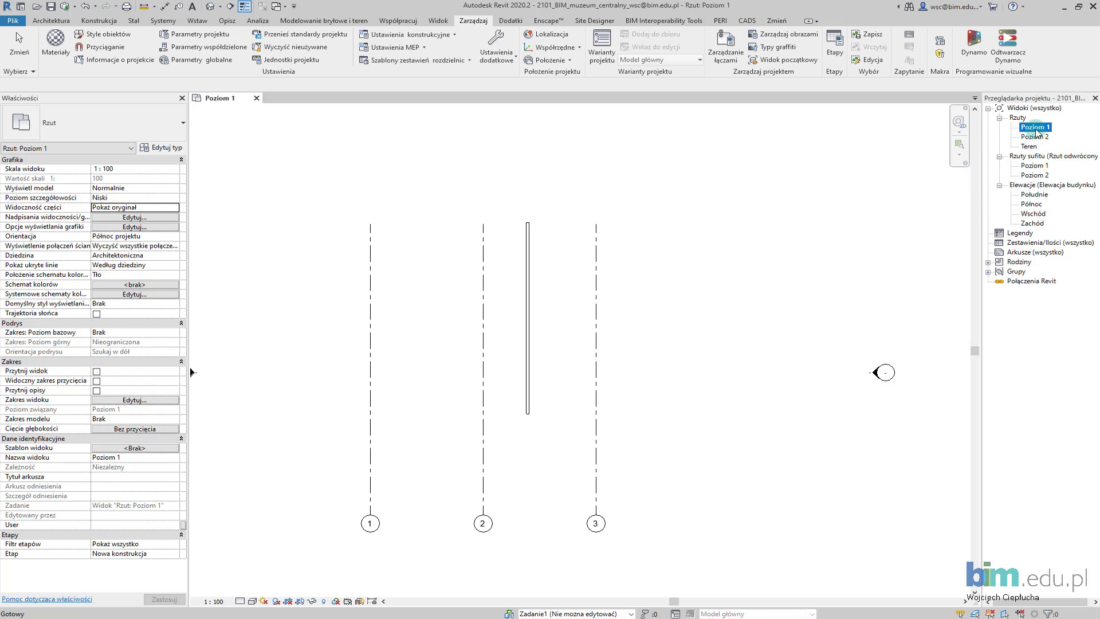
double_click(1034, 195)
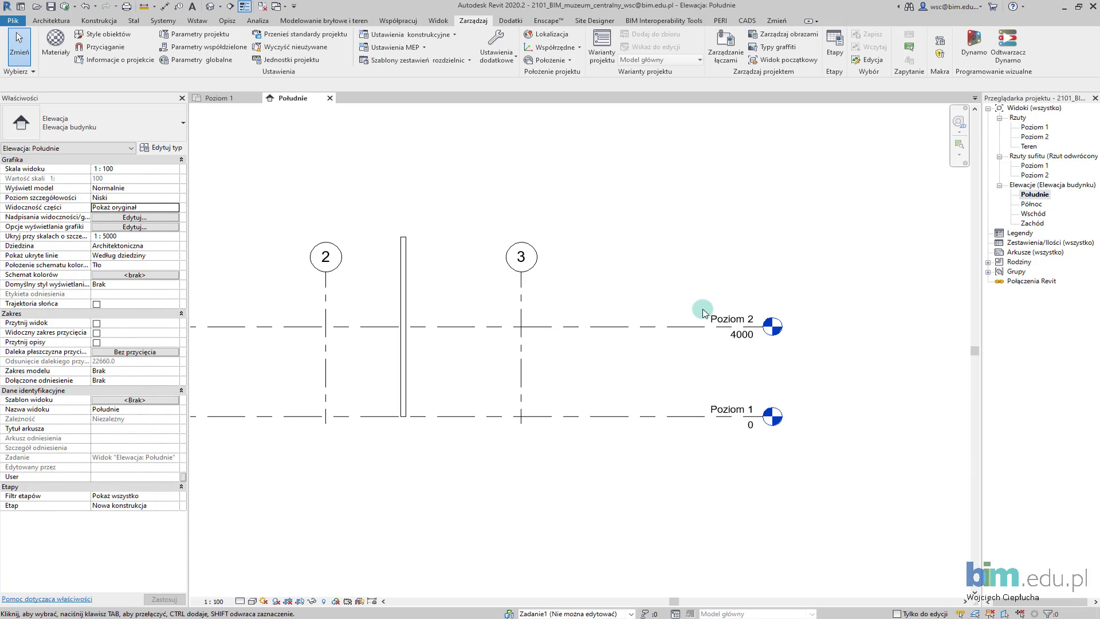
Step: Rename the two existing levels to Poziom 0 A and Poziom 1 A
scroll(704, 313, "up", 1)
scroll(697, 329, "down", 1)
scroll(681, 378, "up", 2)
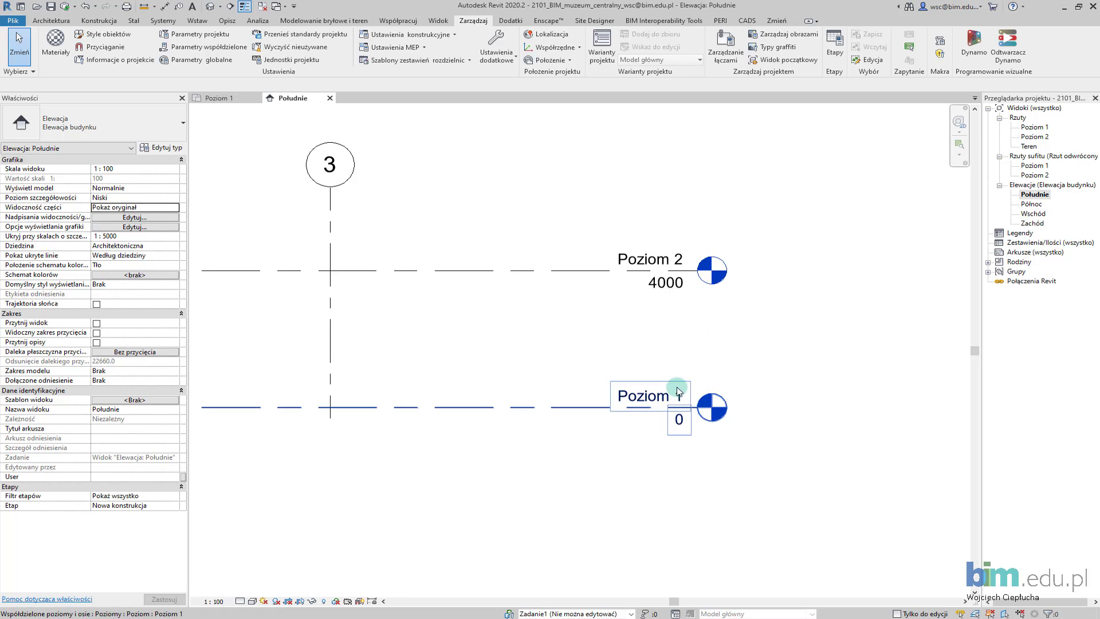
double_click(678, 392)
type("0")
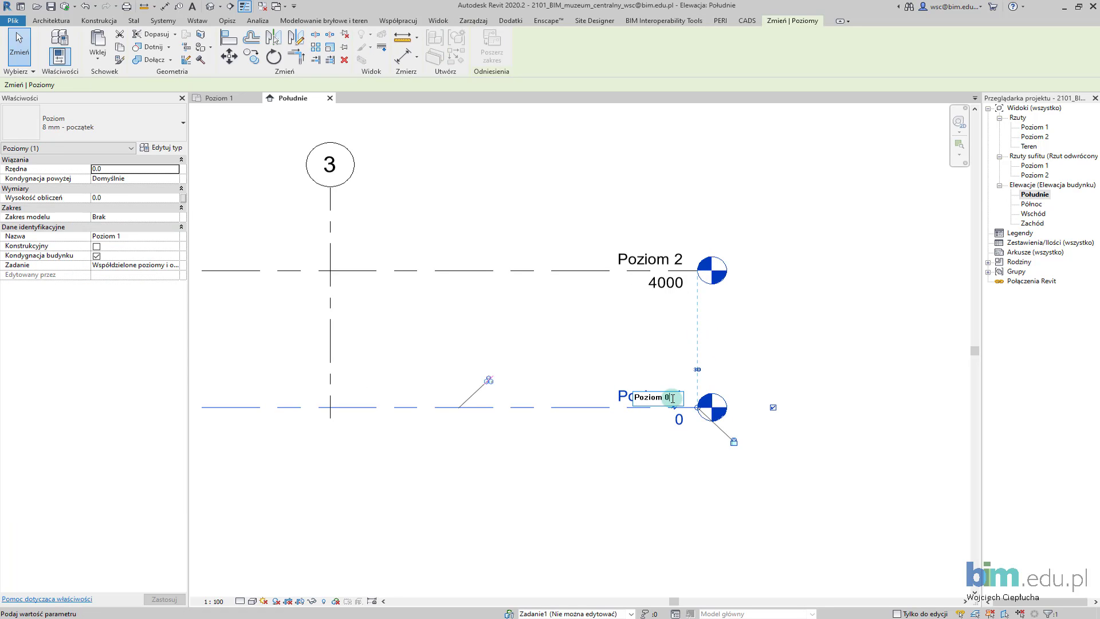
key("Return")
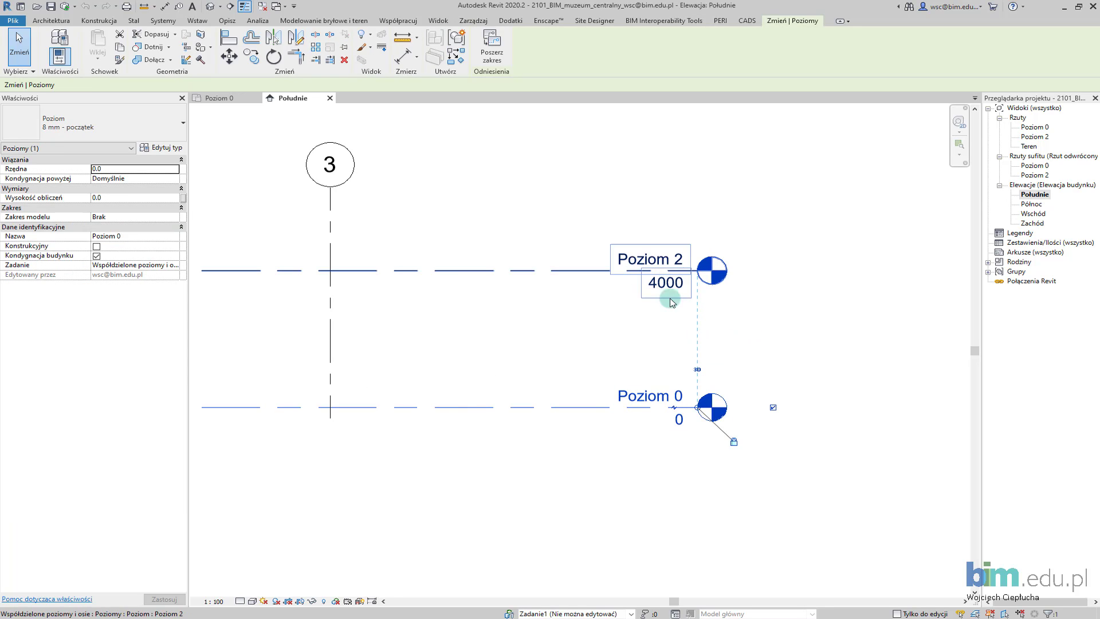
left_click(676, 396)
type("A")
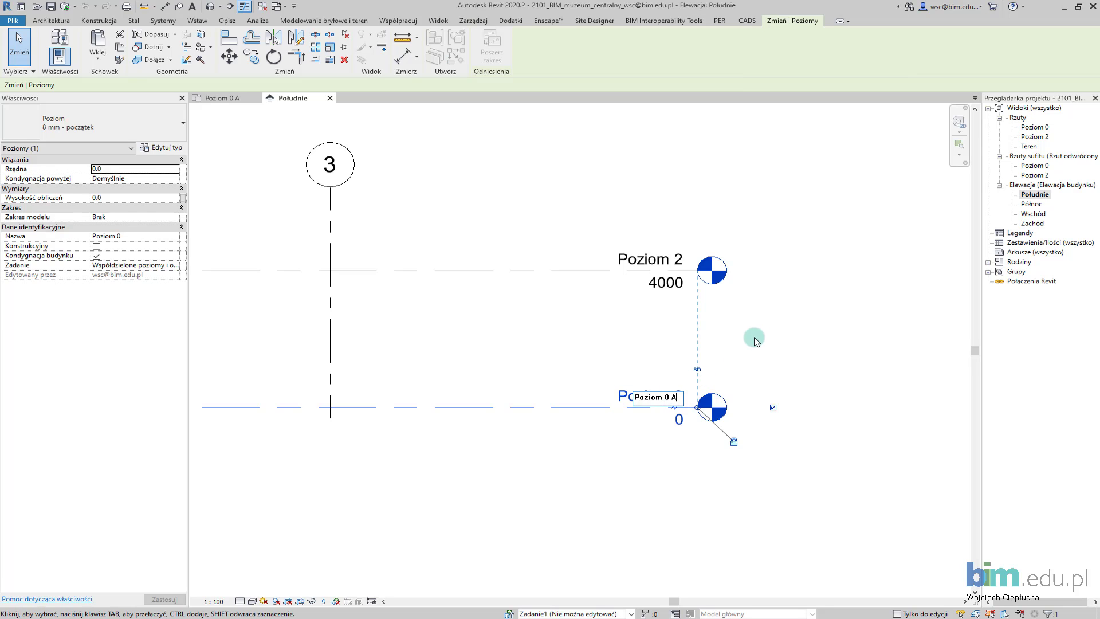
key("Return")
left_click(669, 332)
scroll(665, 289, "up", 1)
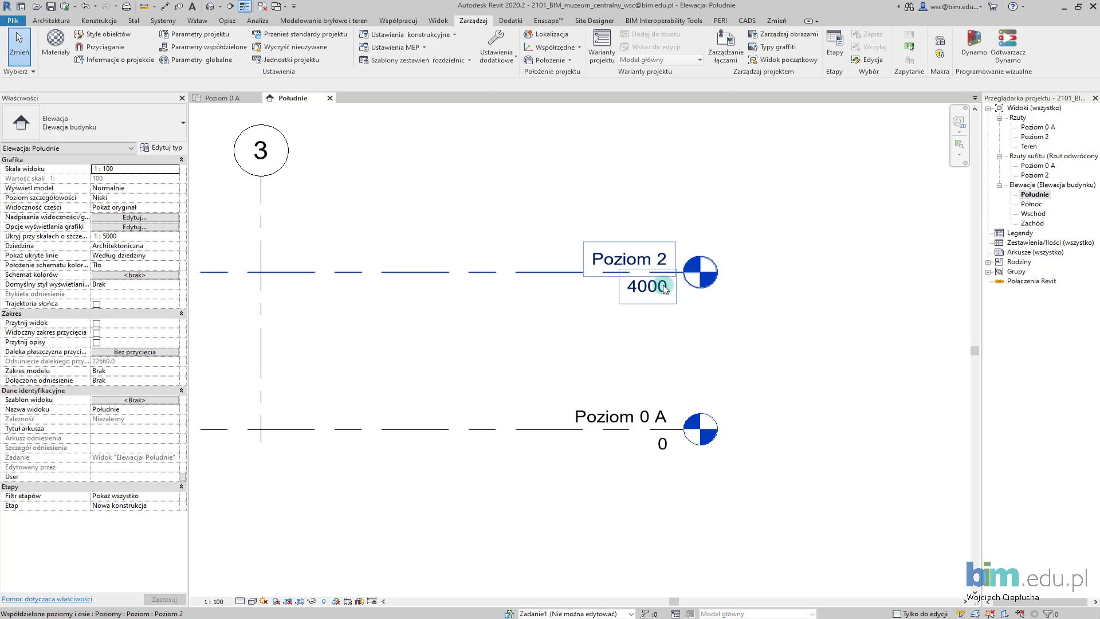
double_click(661, 261)
type("1 A")
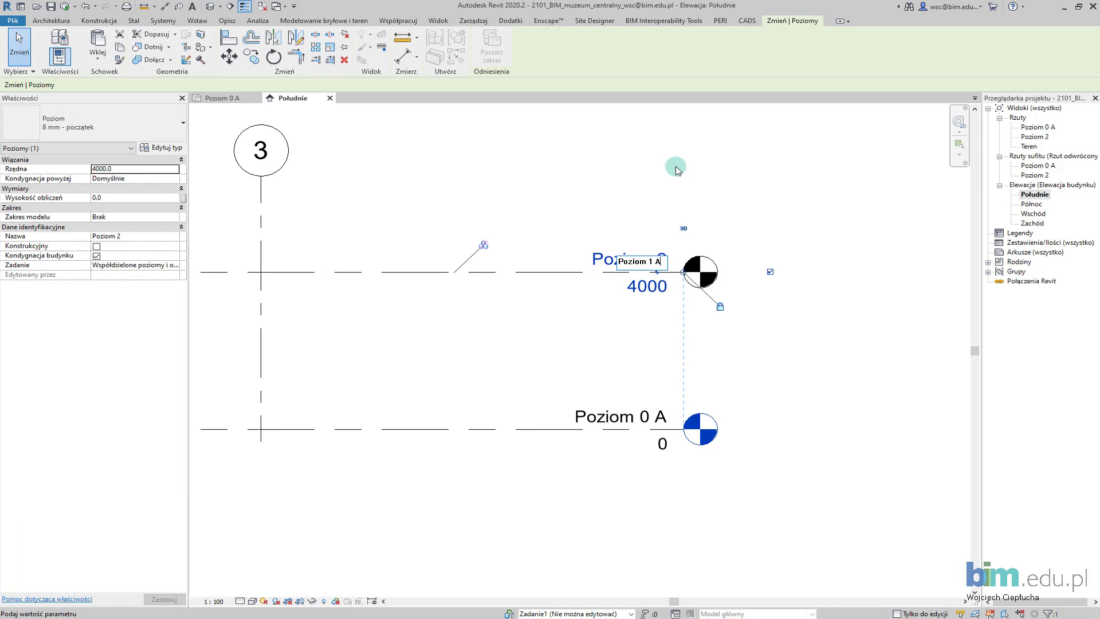
left_click(676, 170)
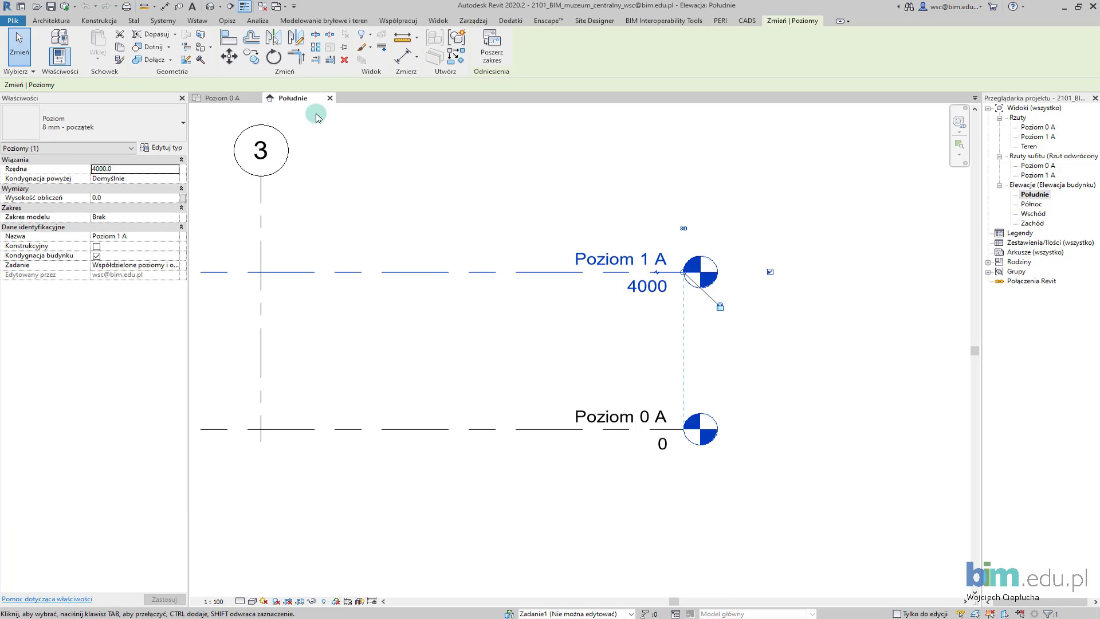
Step: Copy Poziom 1 A up 4000 to create a new level at elevation 8000
left_click(251, 56)
left_click(737, 350)
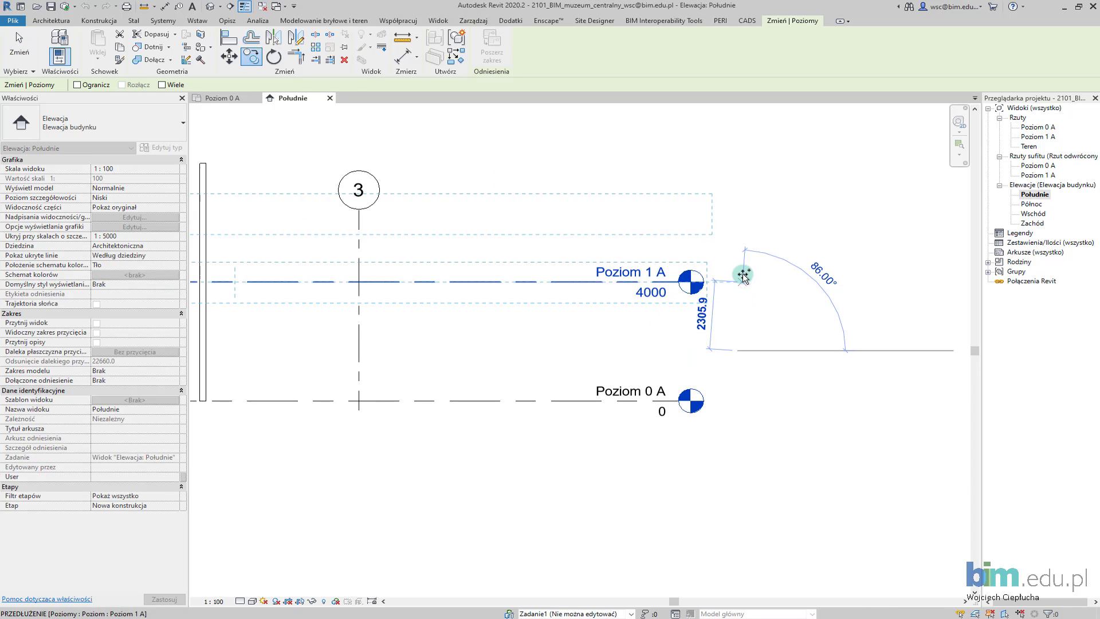
type("400")
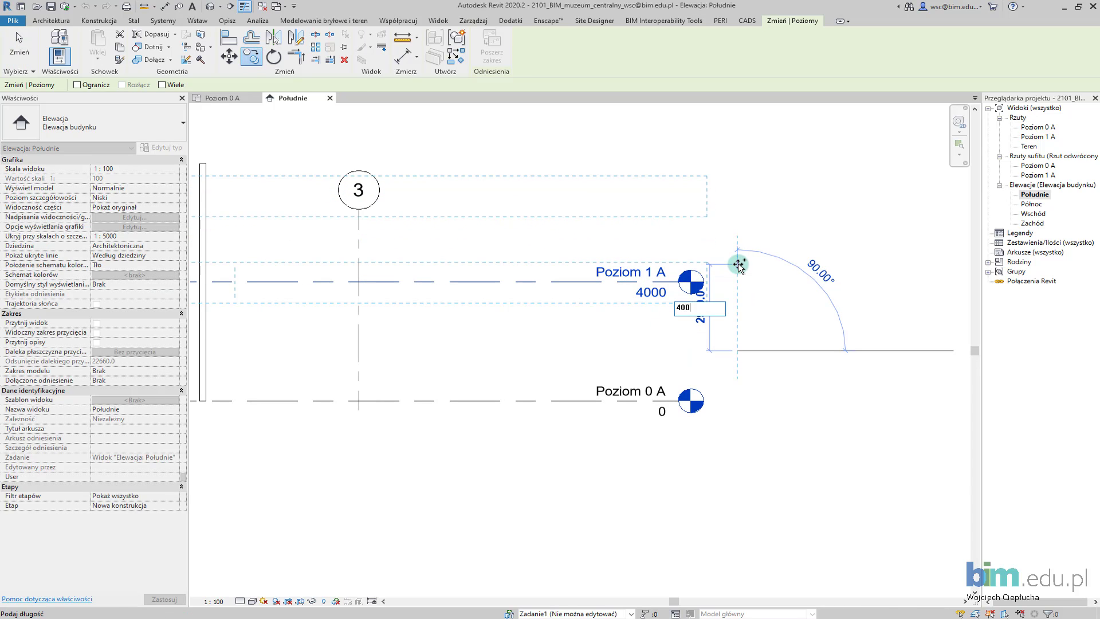
key("Return")
left_click(654, 280)
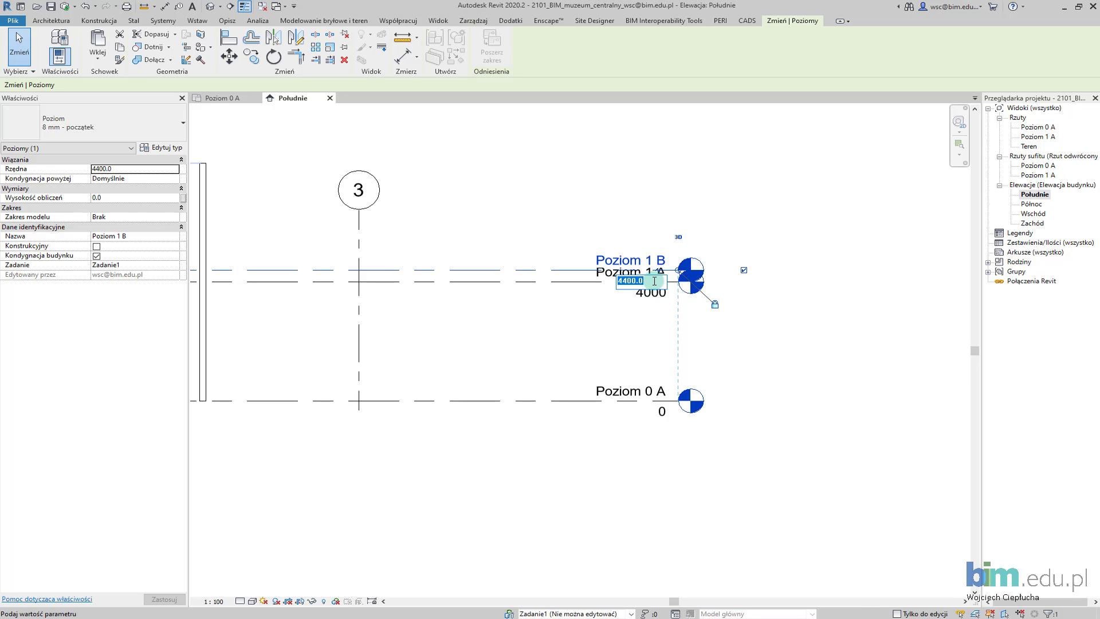
type("00")
key("Return")
key("Escape")
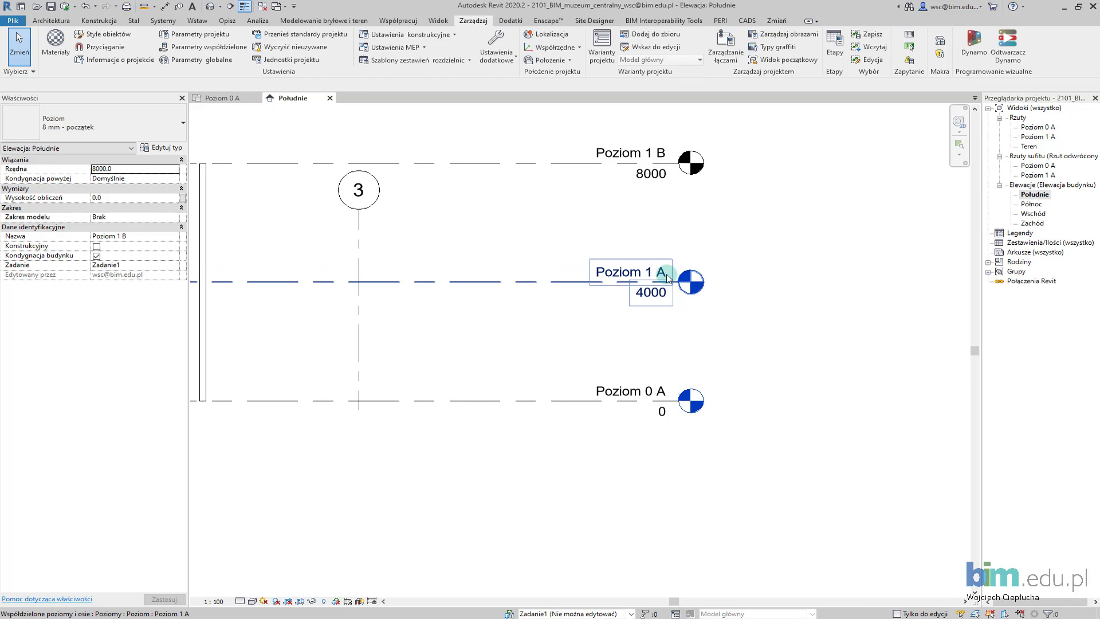
Step: Rename the copied level to Poziom 2 A
scroll(673, 151, "up", 2)
scroll(673, 151, "up", 2)
double_click(616, 206)
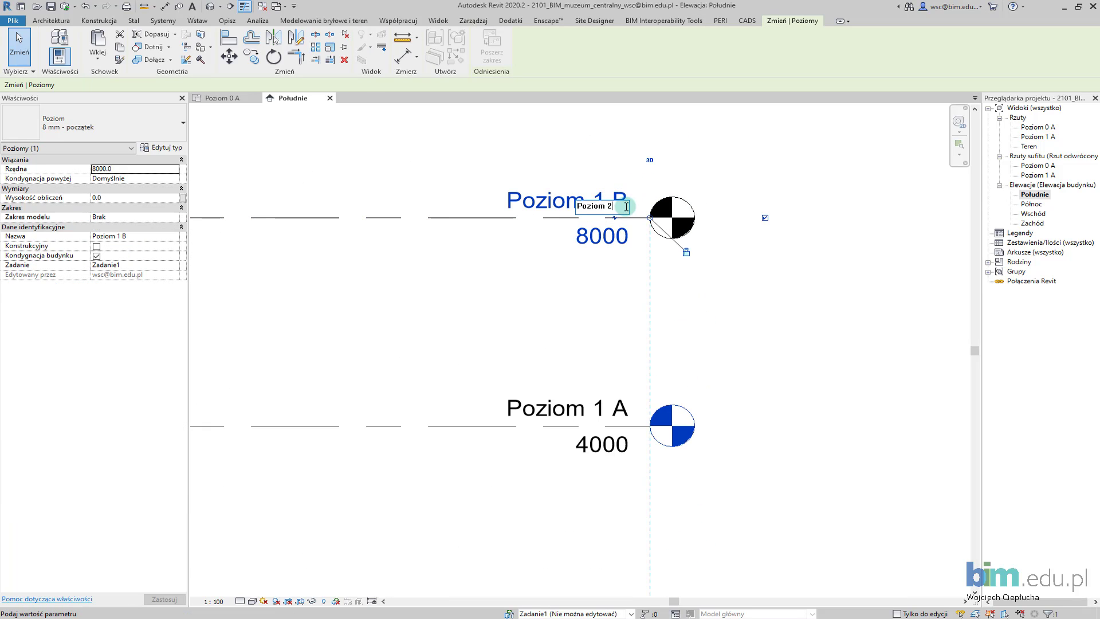
type(" A")
key("Return")
scroll(693, 172, "down", 1)
key("Escape")
scroll(644, 376, "down", 2)
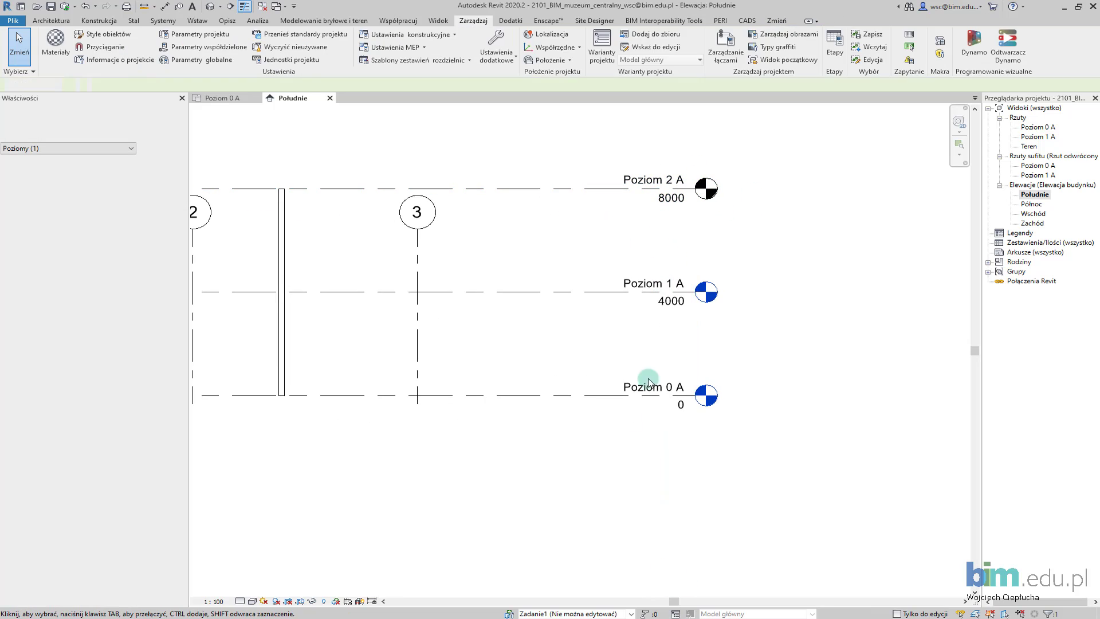
left_click(590, 395)
scroll(600, 326, "up", 2)
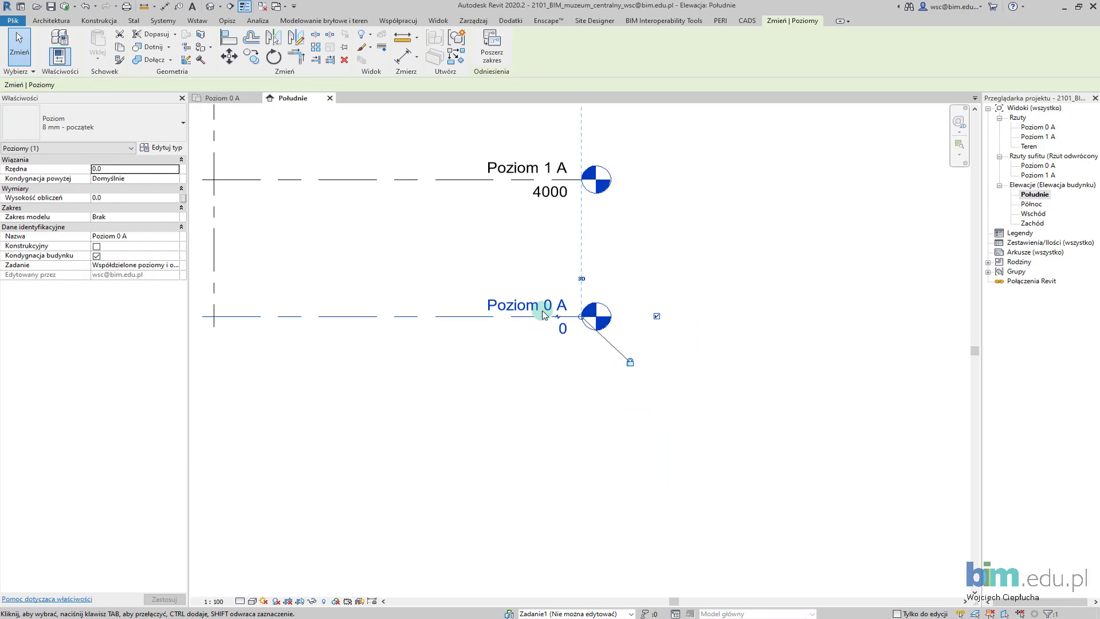
Step: Copy Poziom 0 A down to create a new level at elevation -4000
key("r")
key("o")
left_click(658, 293)
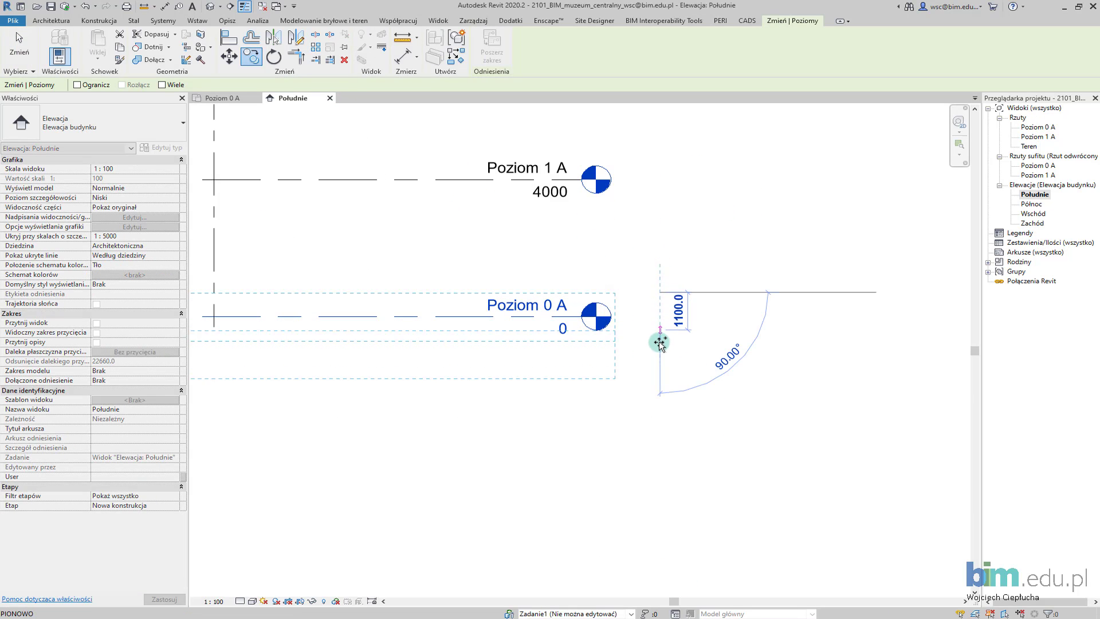
left_click(659, 362)
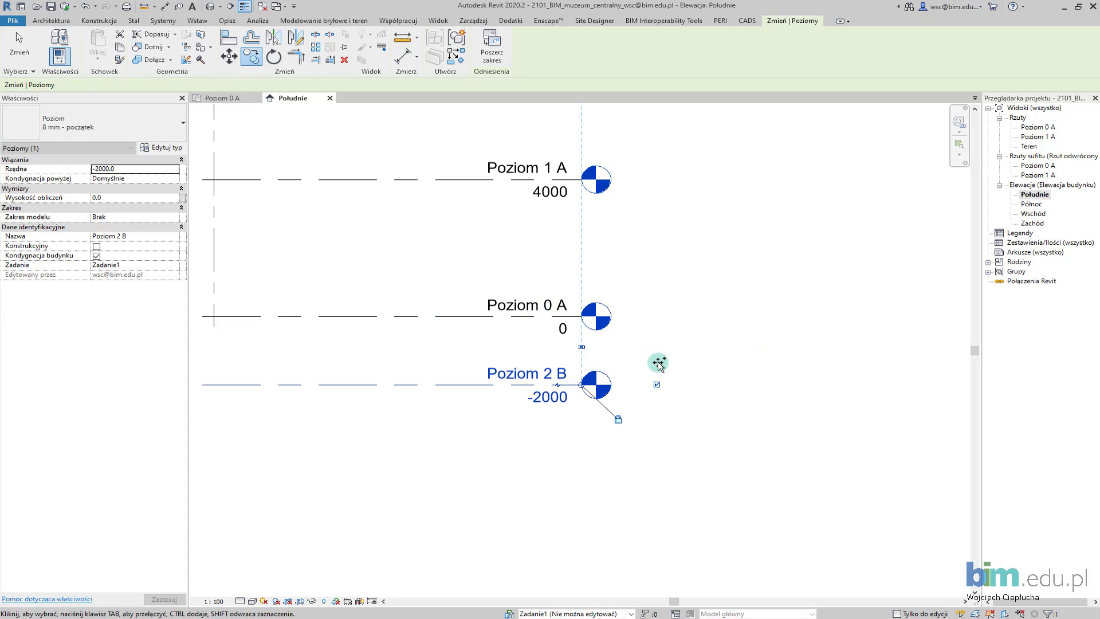
double_click(541, 398)
type("-400")
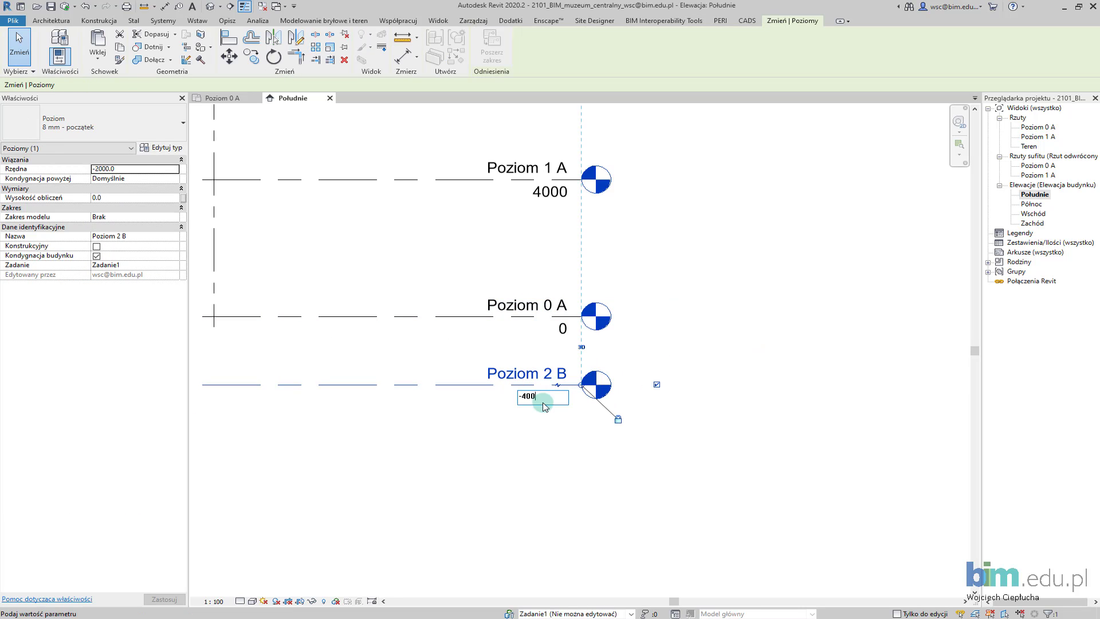
key("Return")
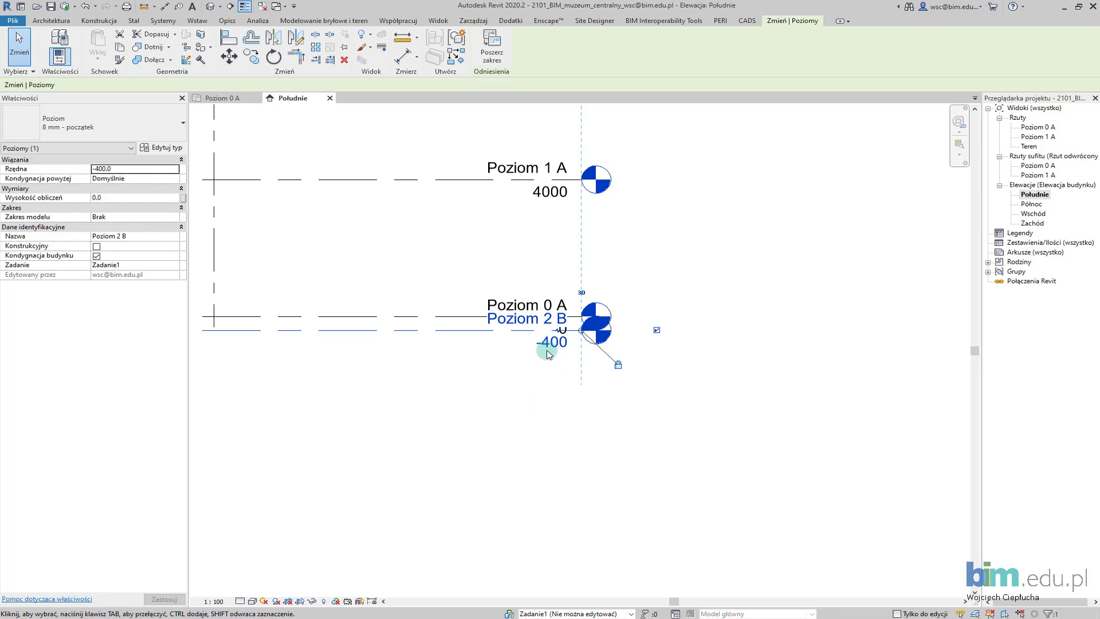
double_click(549, 343)
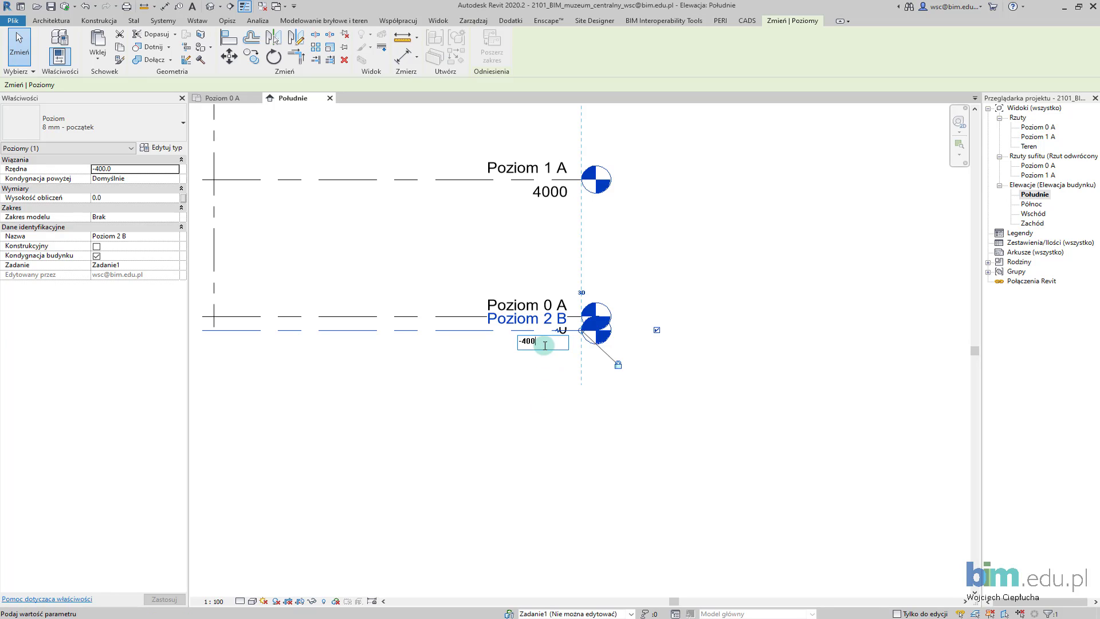
type("0")
key("Return")
left_click(575, 355)
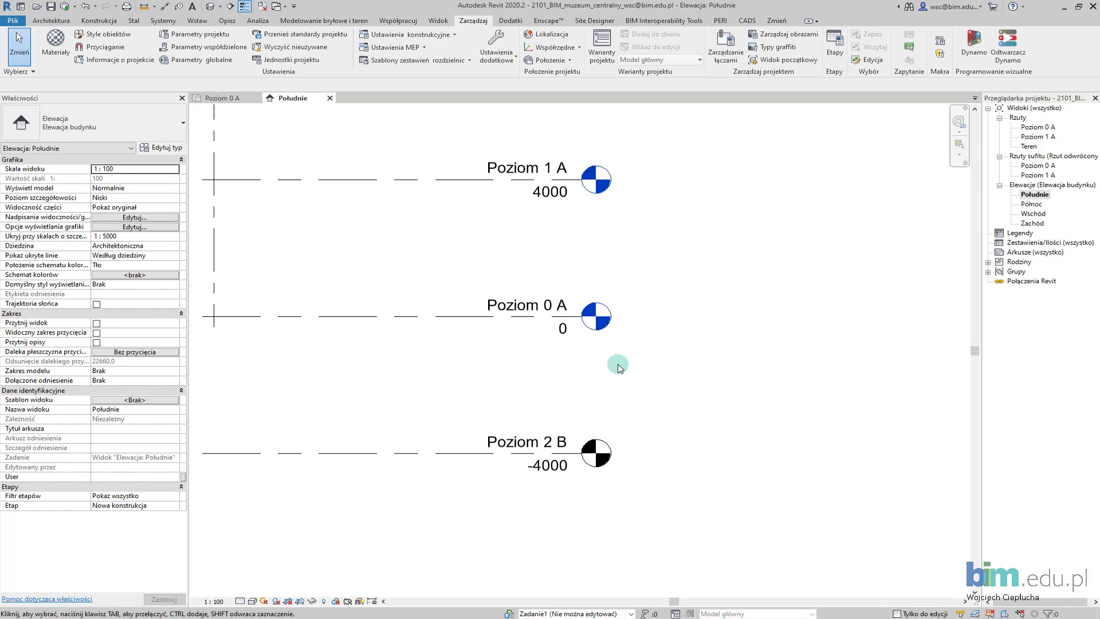
Step: Rename the new lowest level to Poziom -1 A
scroll(653, 378, "down", 1)
double_click(608, 411)
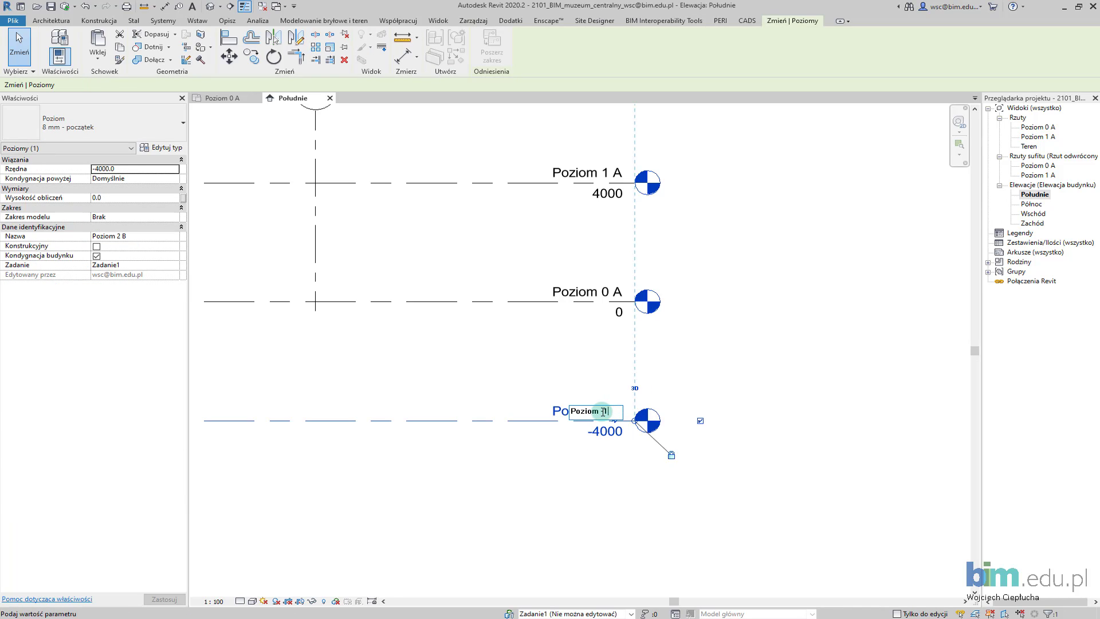
type(" A")
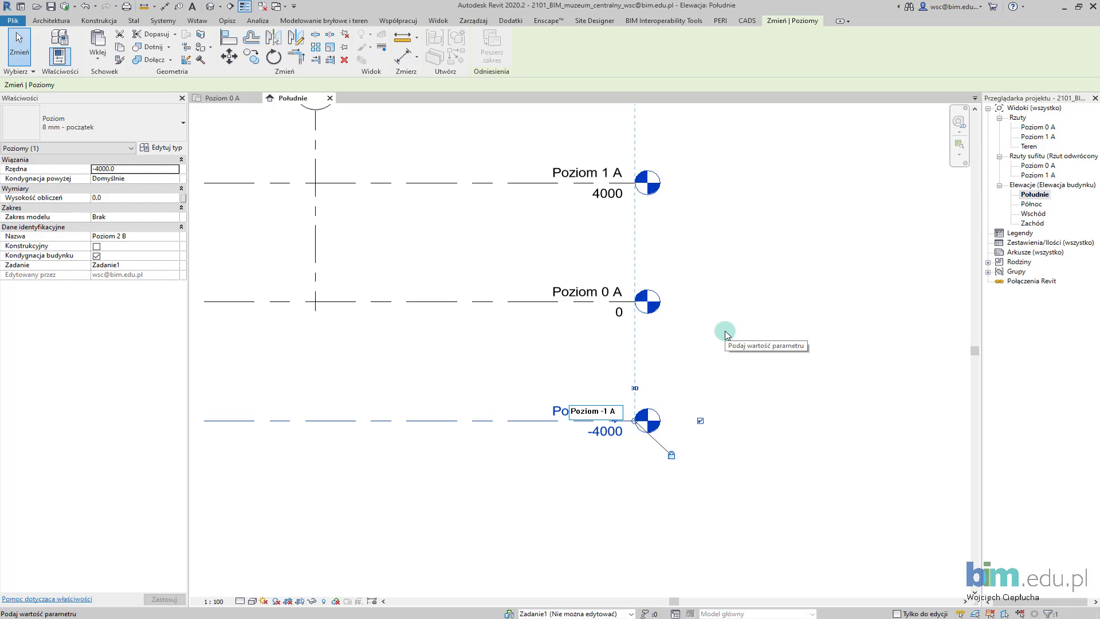
left_click(724, 337)
scroll(619, 393, "down", 1)
scroll(618, 388, "up", 1)
scroll(619, 378, "down", 1)
left_click(619, 366)
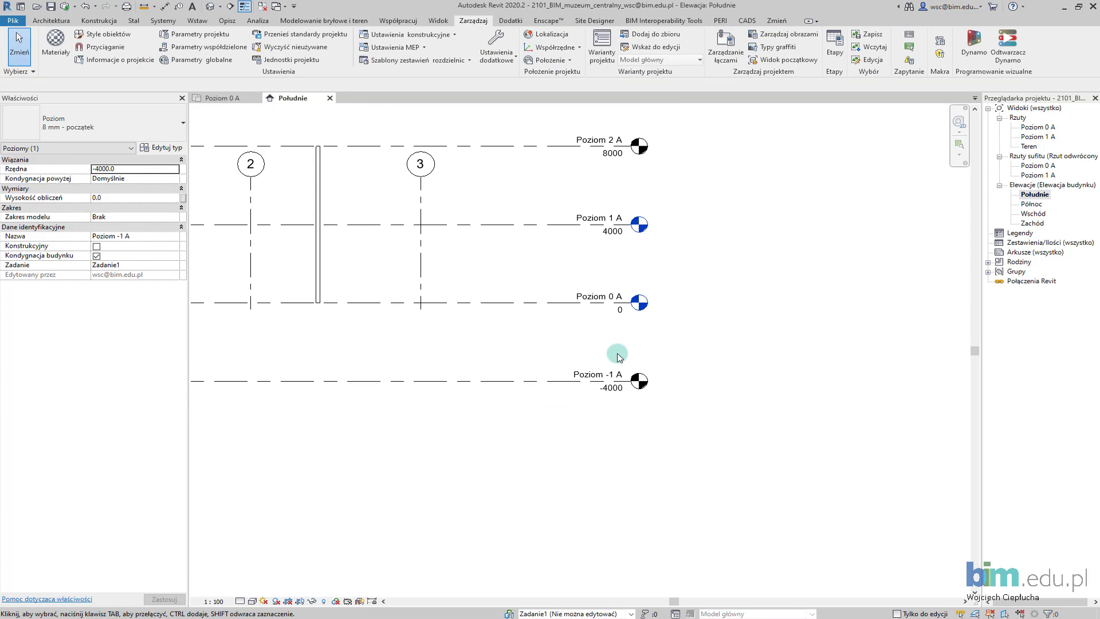
scroll(573, 332, "up", 1)
scroll(489, 353, "up", 1)
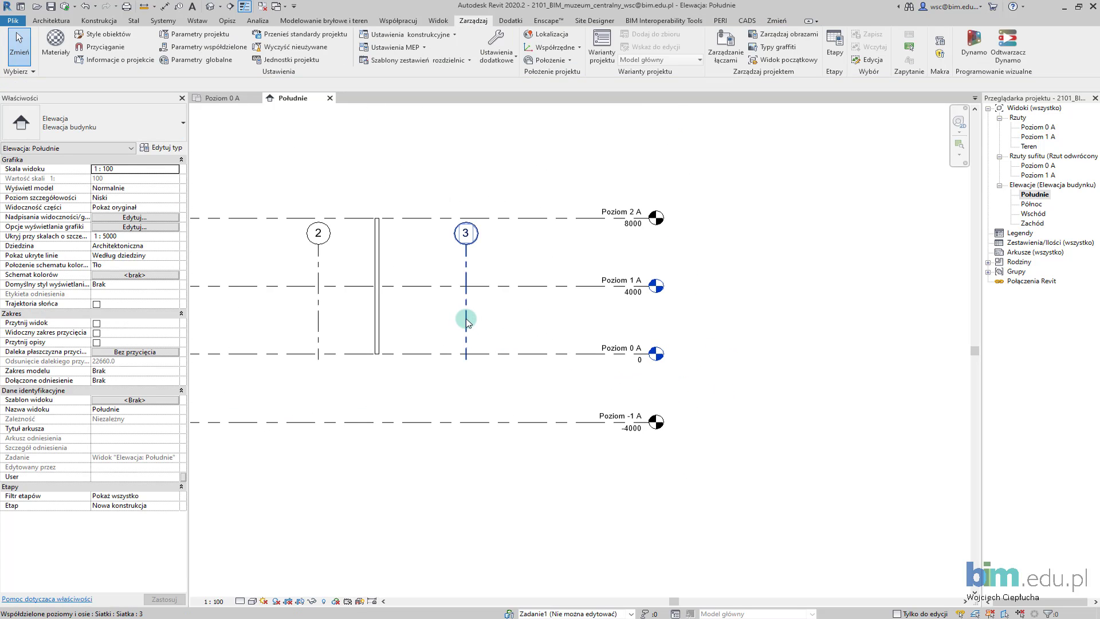
Step: Extend grid 3 past Poziom -1 A, then clear the selection
left_click(465, 344)
left_click_drag(466, 361, 466, 465)
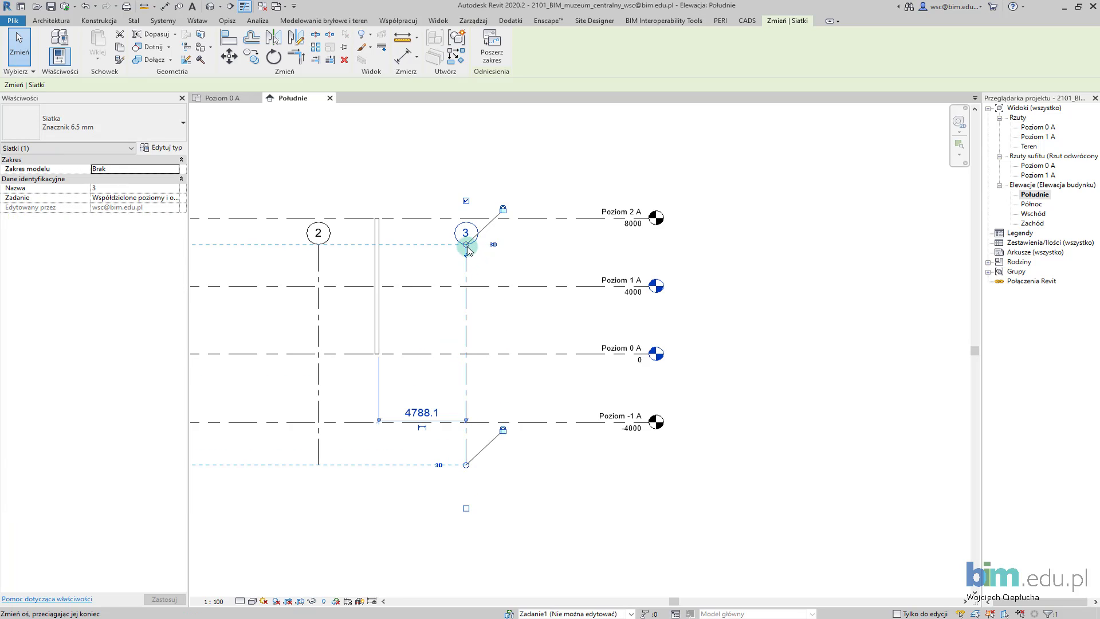
left_click_drag(467, 238, 466, 158)
scroll(582, 278, "down", 1)
scroll(491, 277, "up", 1)
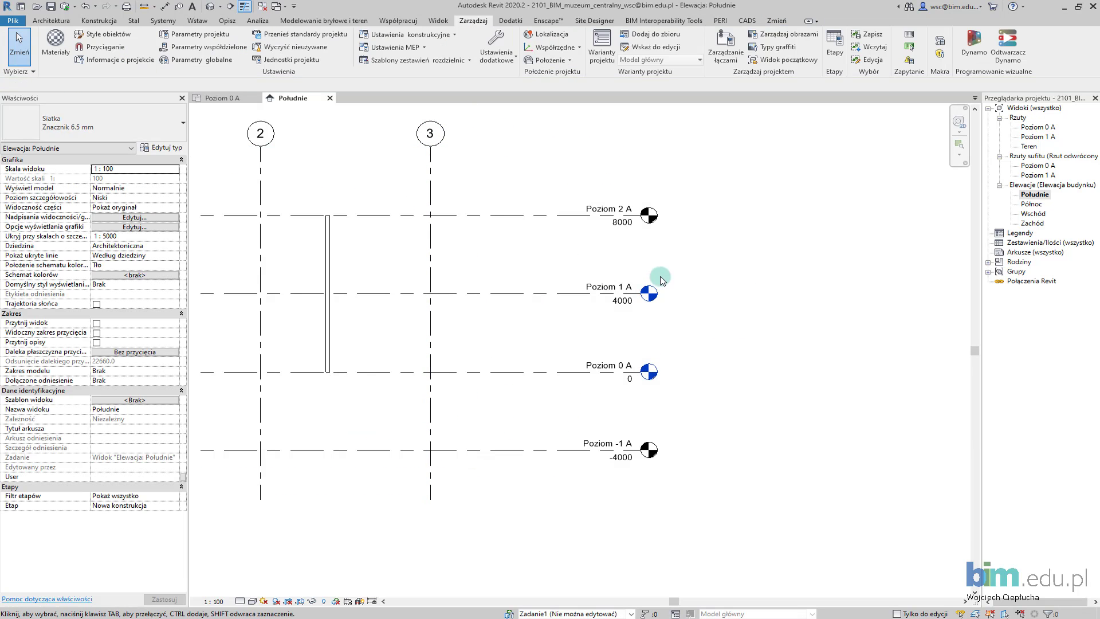
key("Escape")
scroll(589, 401, "up", 1)
scroll(523, 191, "up", 1)
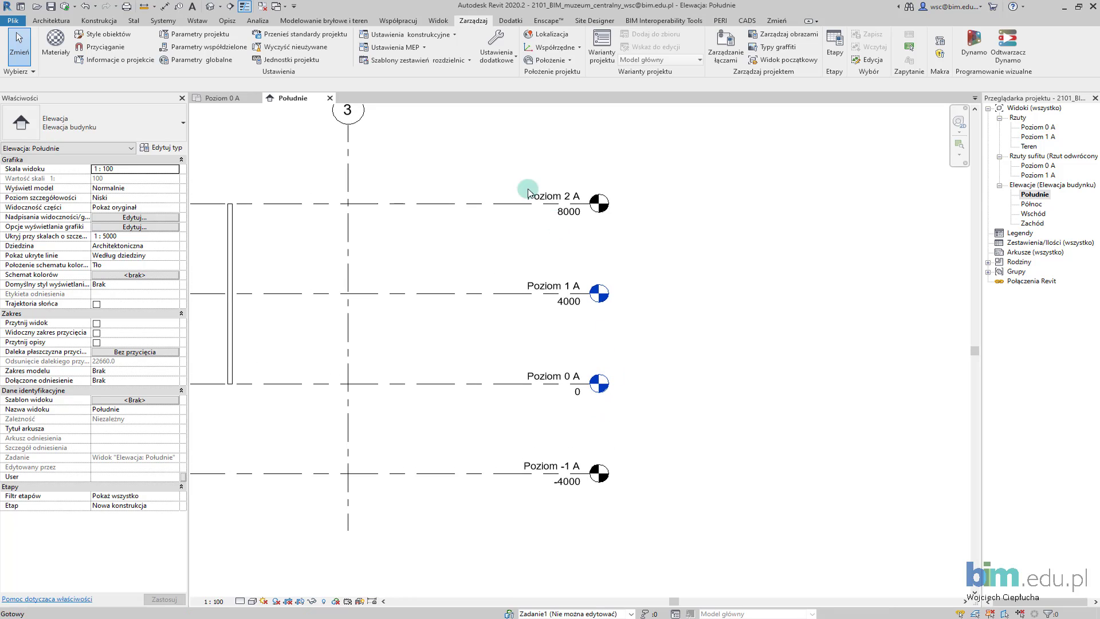
Step: Create Rzut podłogi floor plans for levels Poziom 2 A and Poziom -1 A
left_click(441, 22)
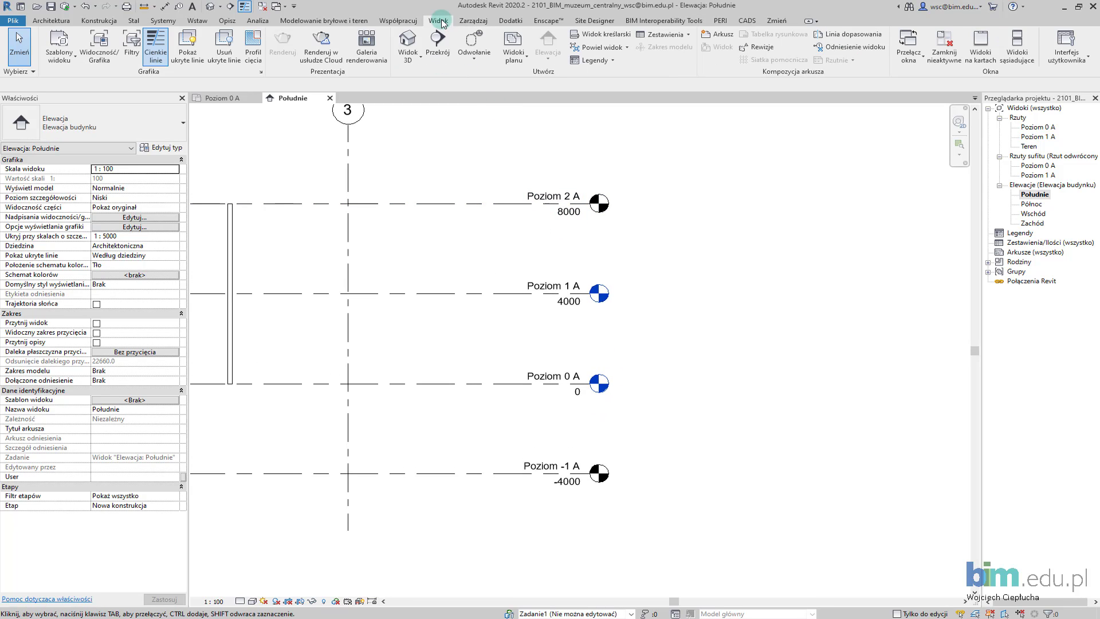
left_click(519, 60)
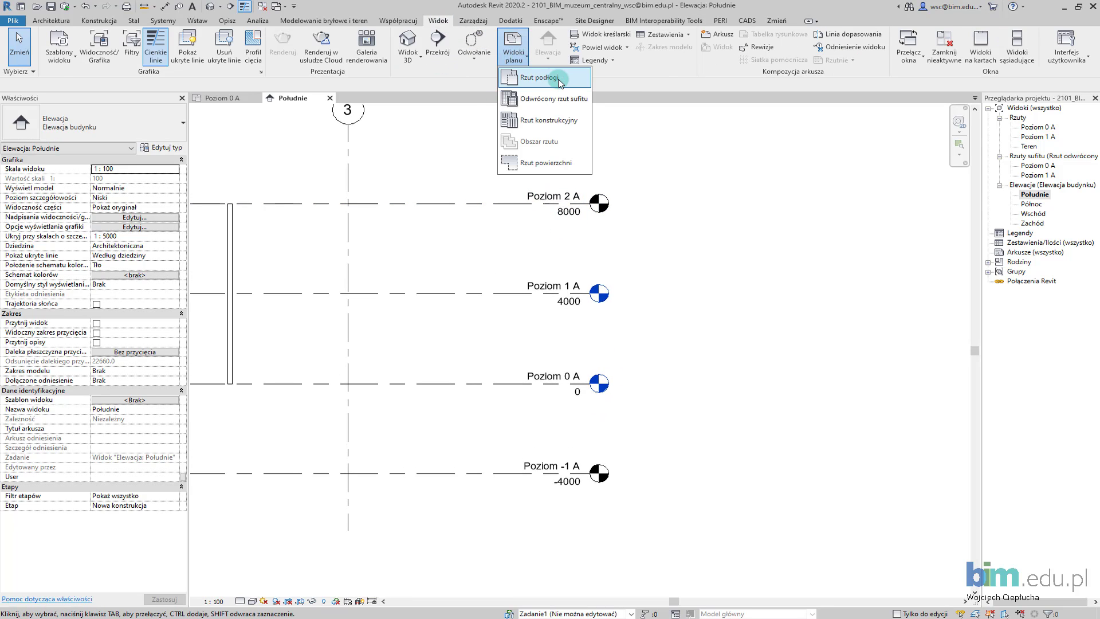
left_click(527, 78)
left_click(519, 278, "shift")
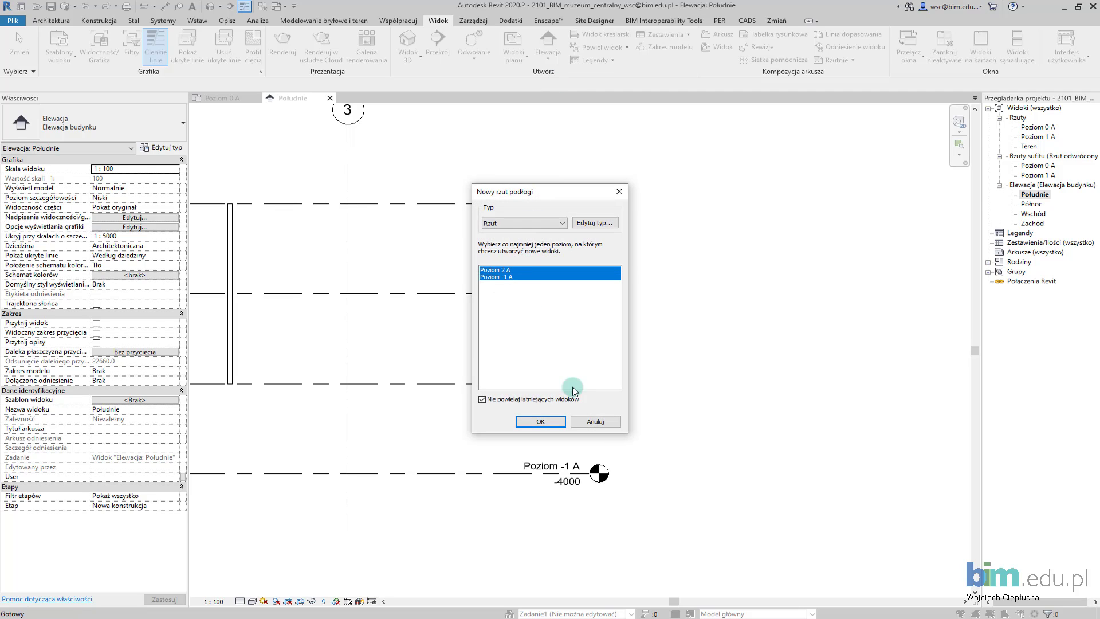
left_click(555, 422)
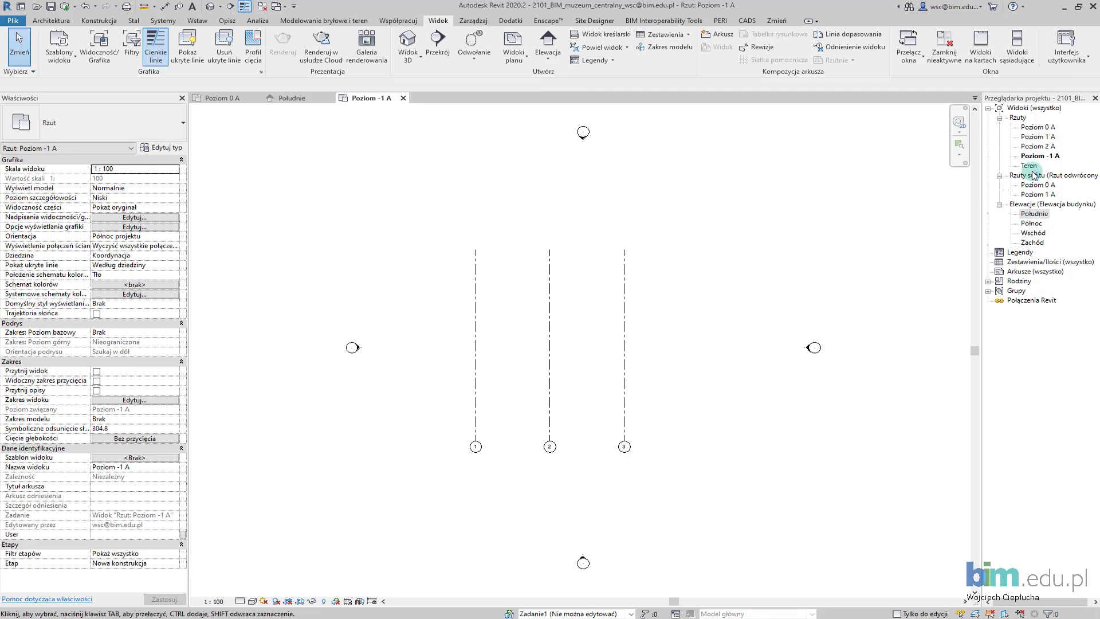
scroll(636, 338, "up", 1)
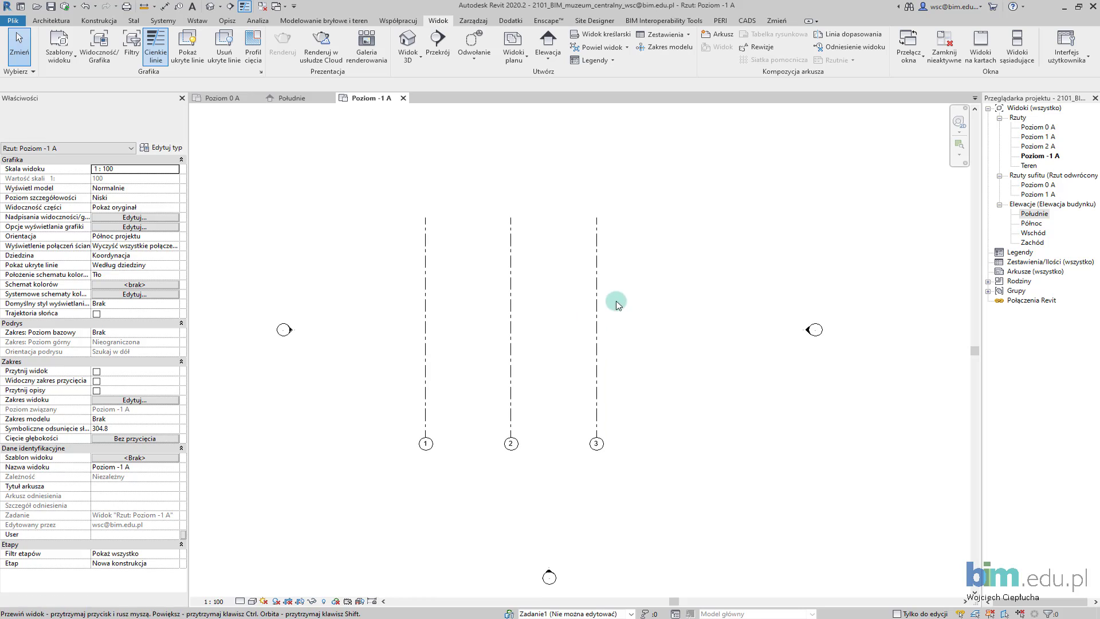
Step: Reopen the Południe elevation and bring grids 2 and 3 into view
double_click(1030, 214)
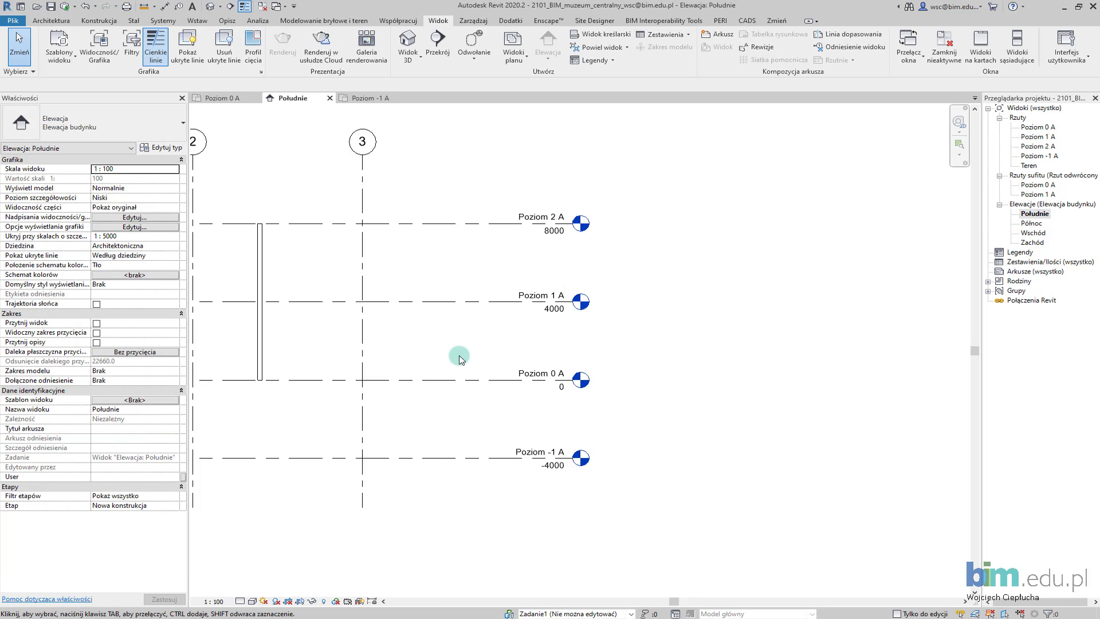
middle_click_drag(455, 356, 626, 307)
middle_click_drag(723, 354, 633, 368)
scroll(633, 369, "up", 1)
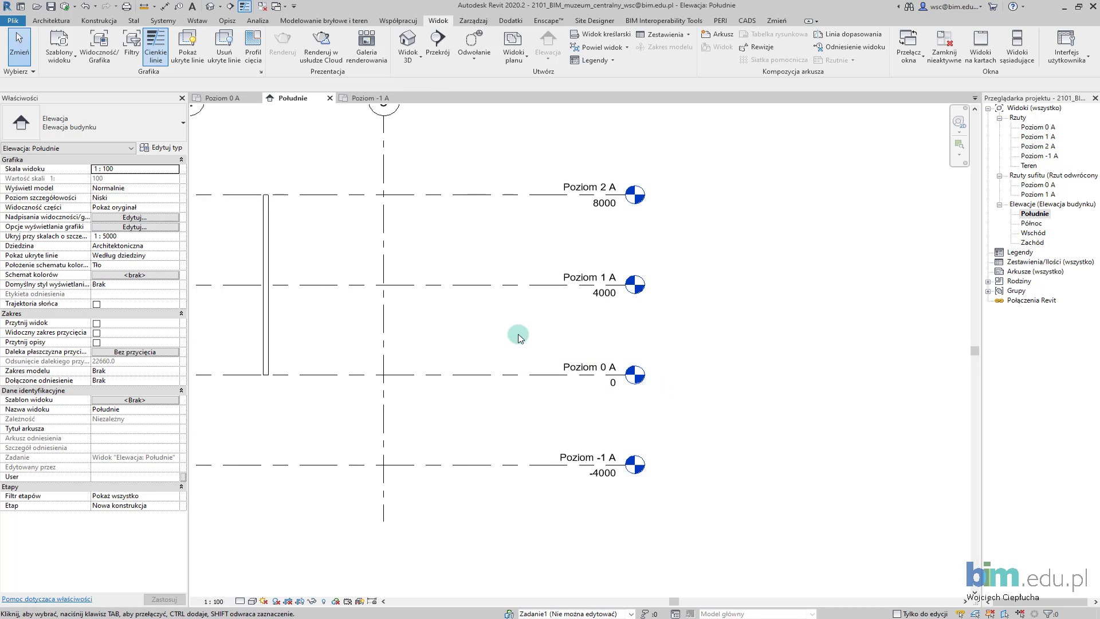
middle_click_drag(362, 347, 380, 358)
Step: Set the top constraint of the wall near grid 2 to Poziom 1 A
left_click(290, 327)
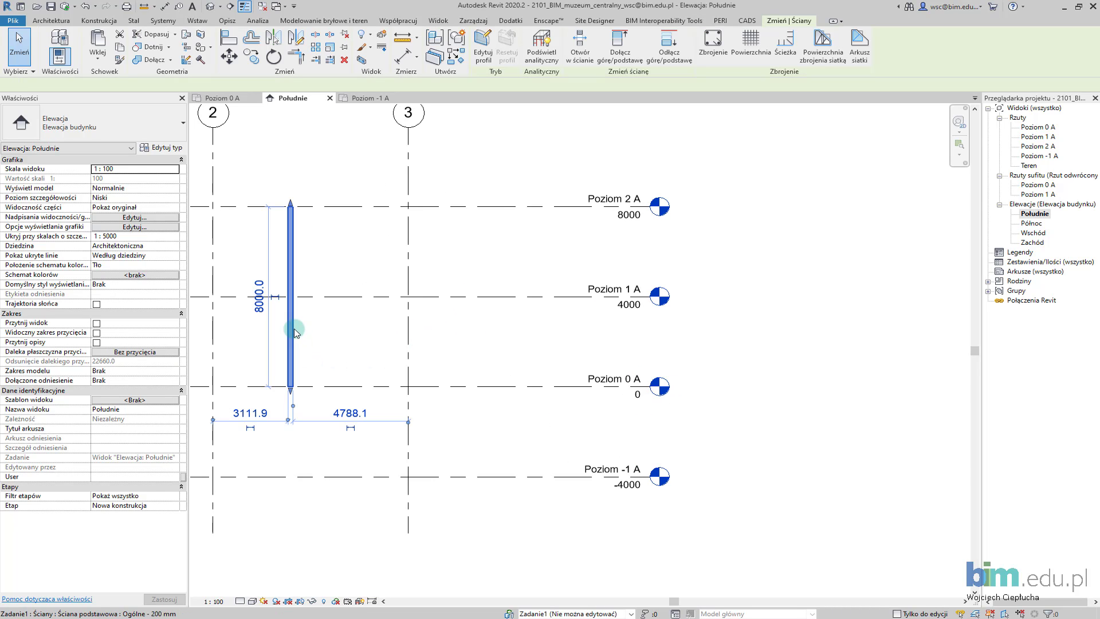
left_click(172, 217)
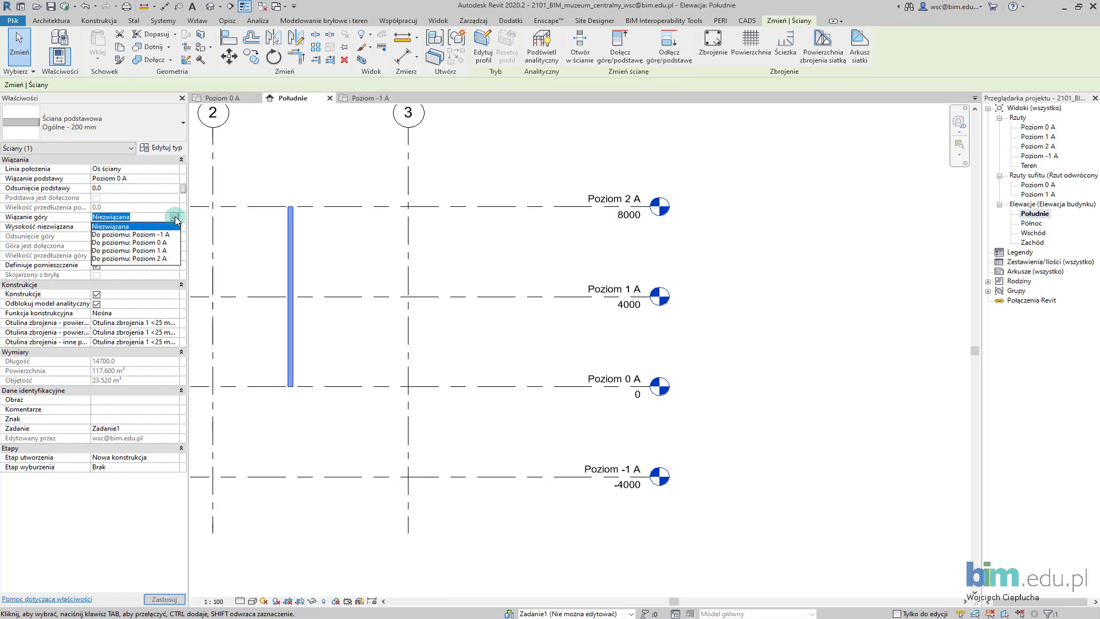
left_click(163, 250)
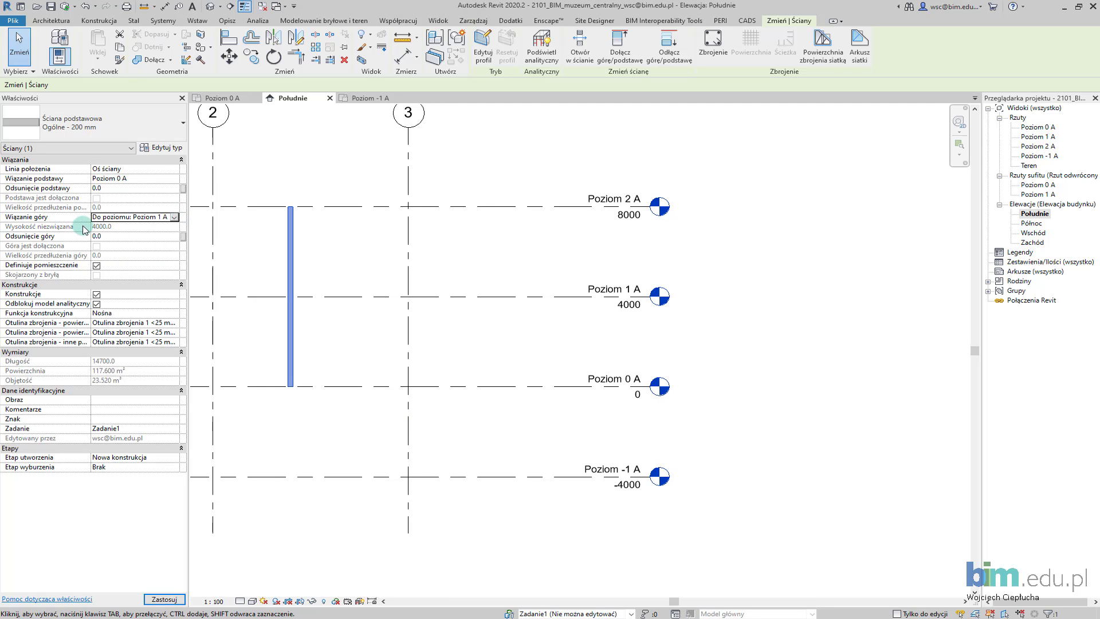
middle_click_drag(586, 348, 592, 338)
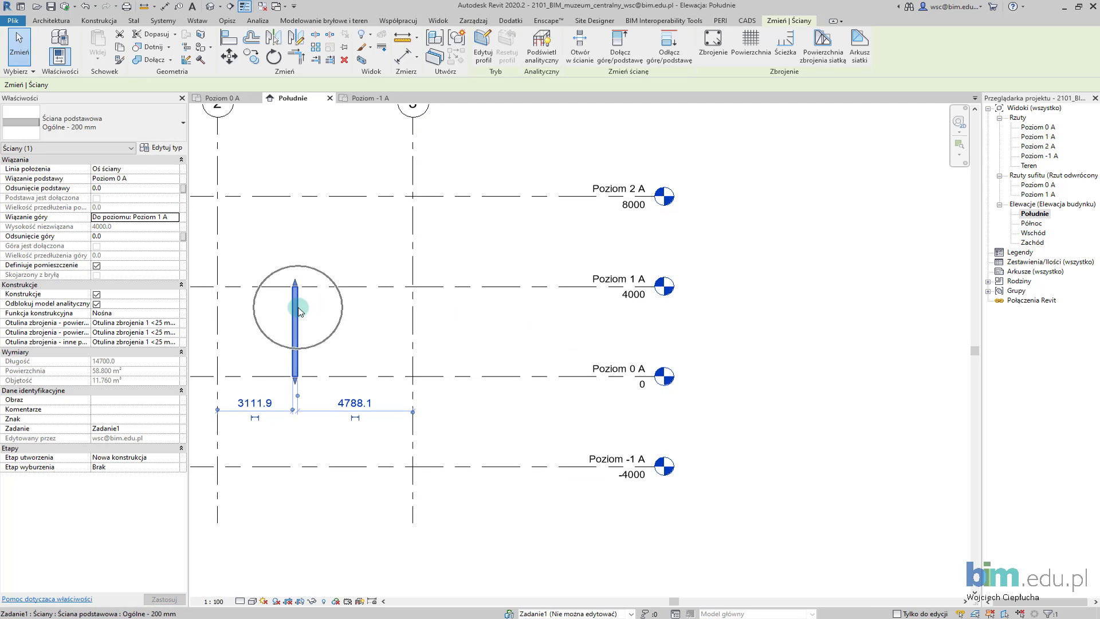
left_click(457, 339)
middle_click_drag(457, 339, 478, 333)
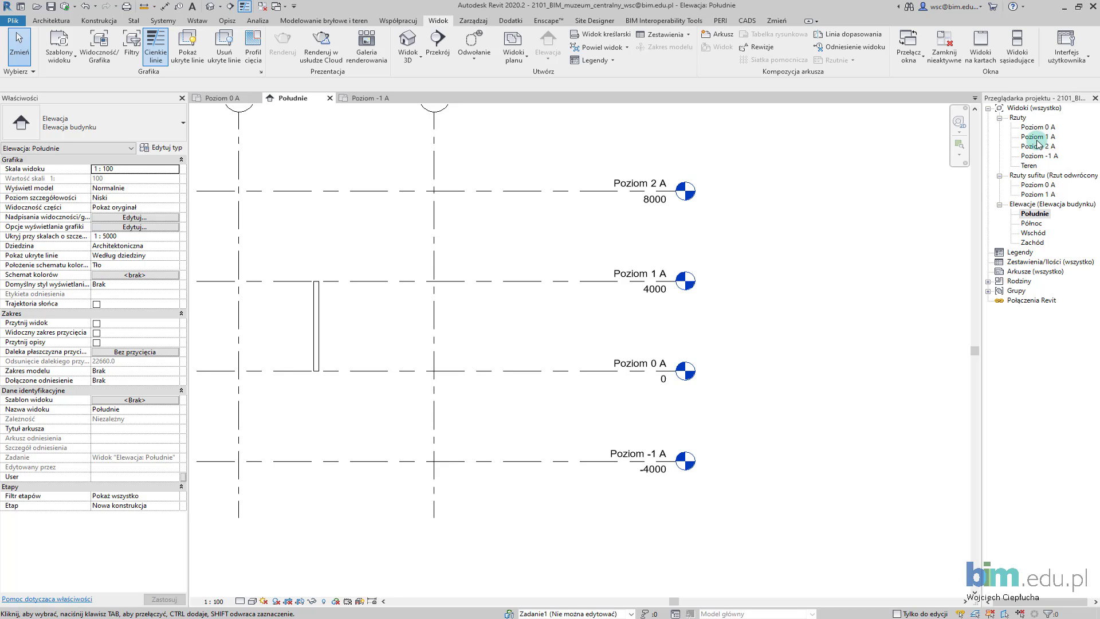
Step: Create a new Project Browser organization scheme for views named BIM
left_click(1047, 109)
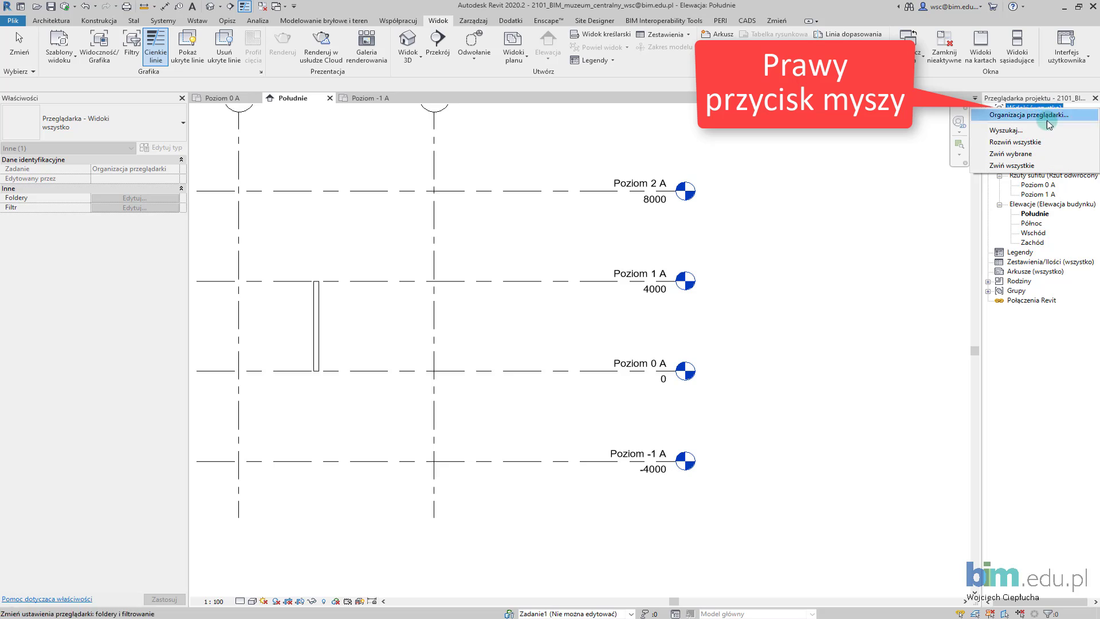
left_click(1050, 116)
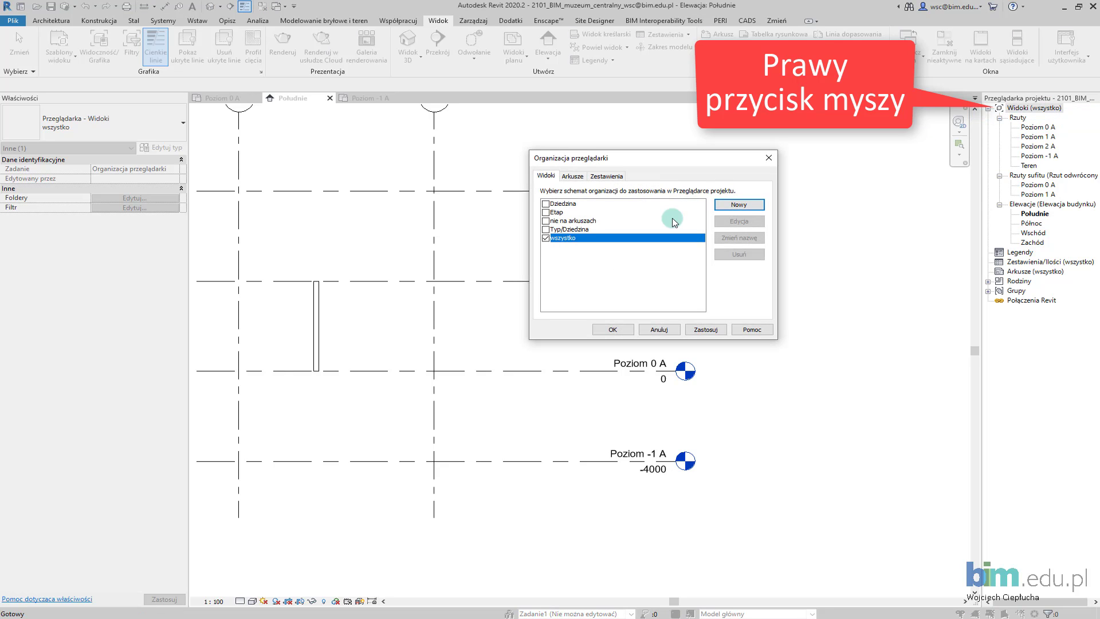
left_click(741, 207)
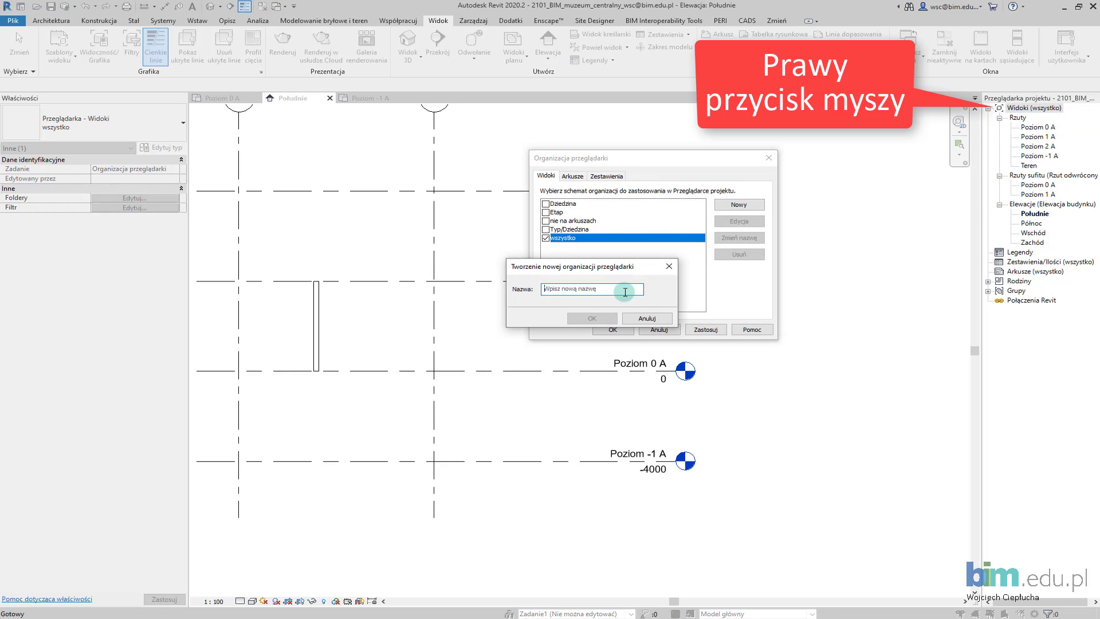
type("BIM")
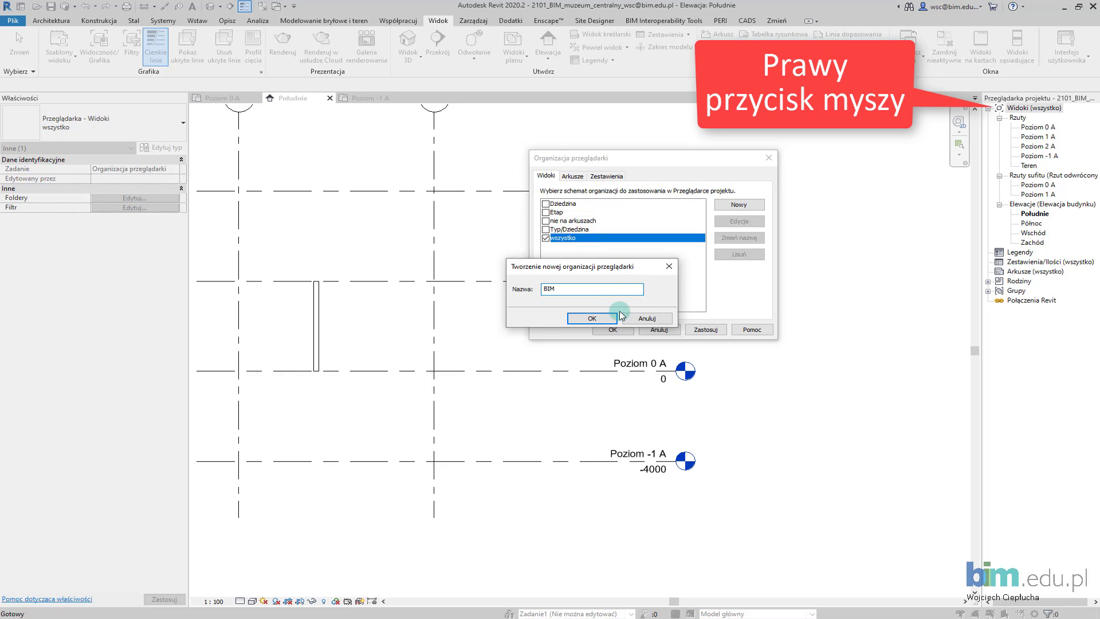
left_click(595, 318)
left_click_drag(708, 274, 774, 179)
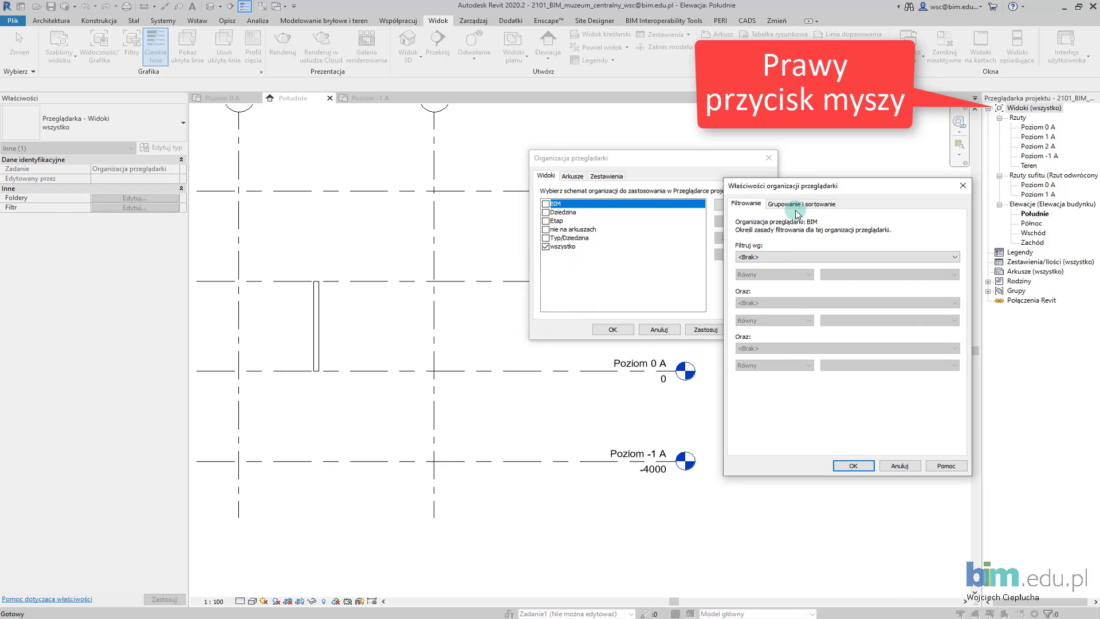
Step: Group BIM by User then Rodzina i typ, sort by Poziom związany, and apply it
left_click(801, 190)
left_click_drag(843, 173, 847, 127)
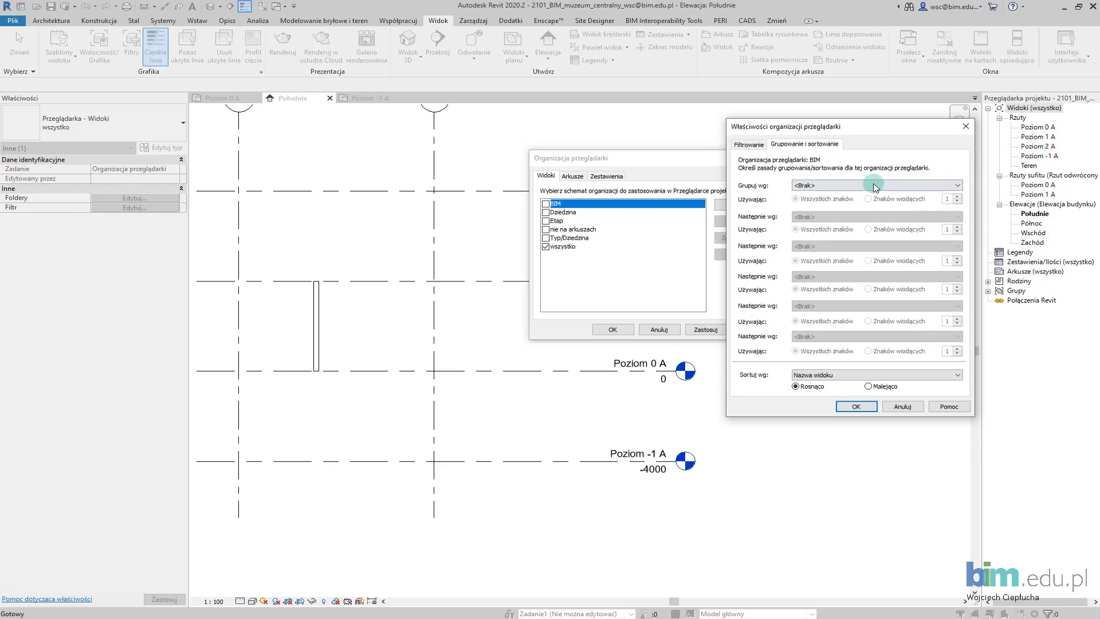
left_click(853, 186)
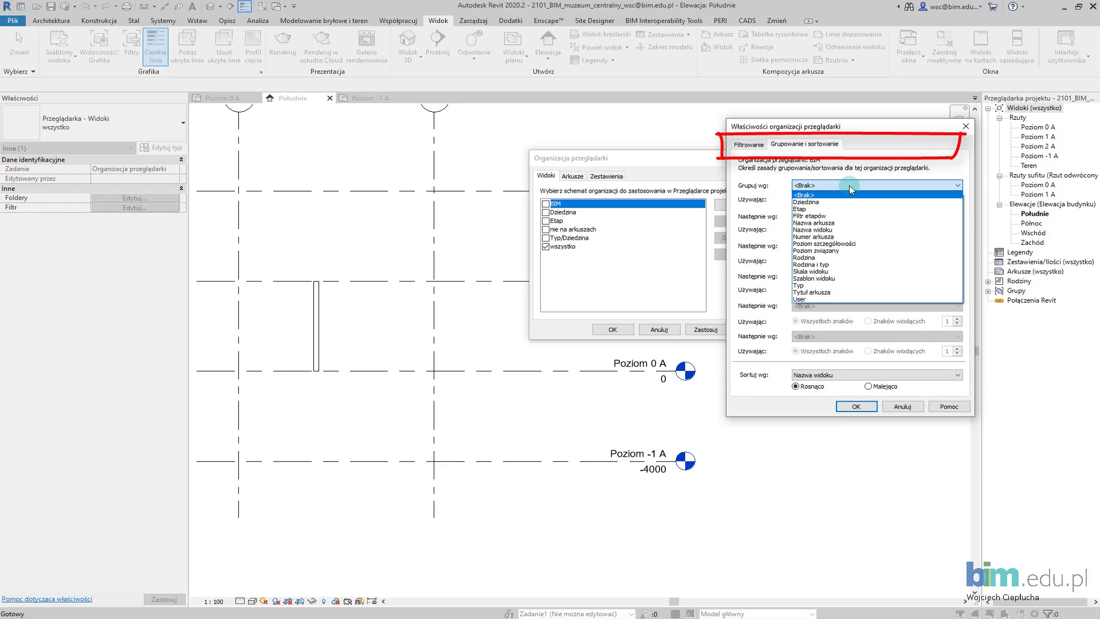
left_click(820, 299)
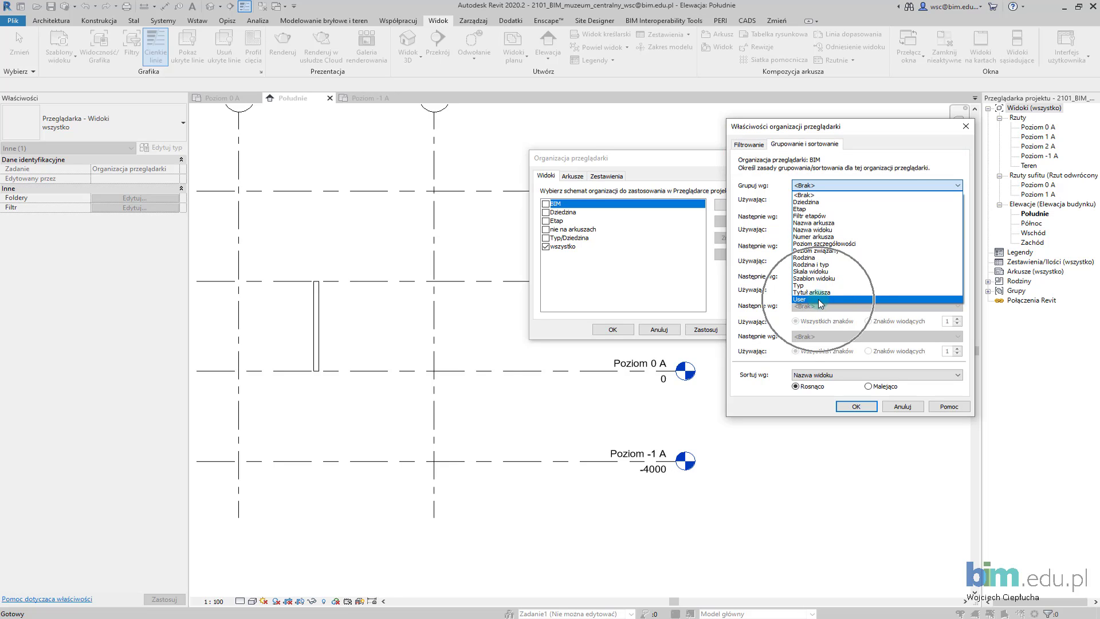
left_click(835, 217)
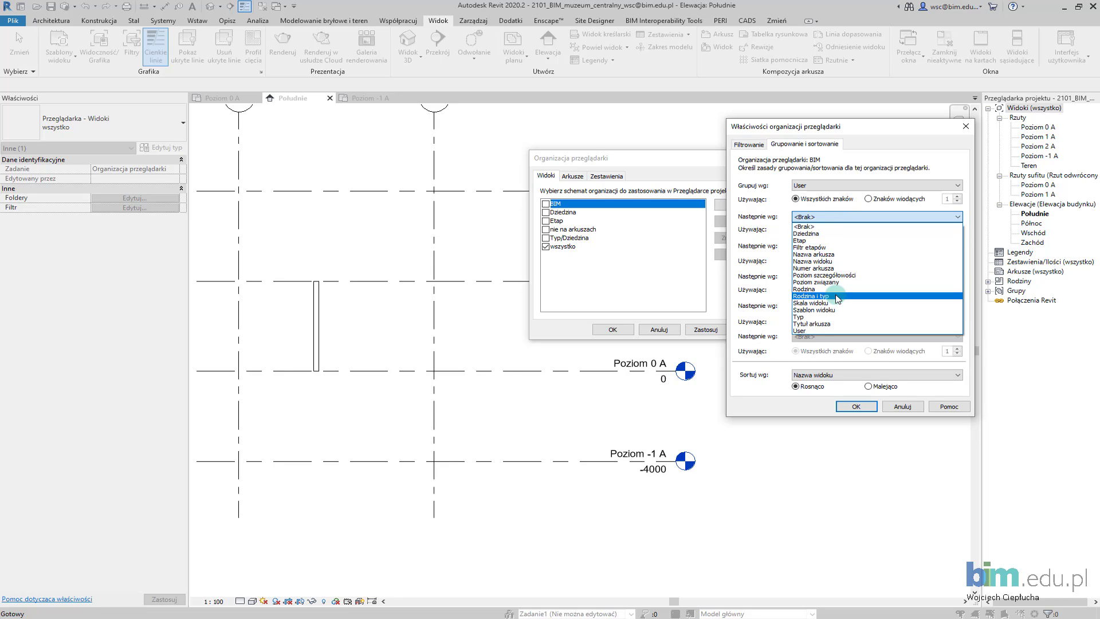
left_click(837, 297)
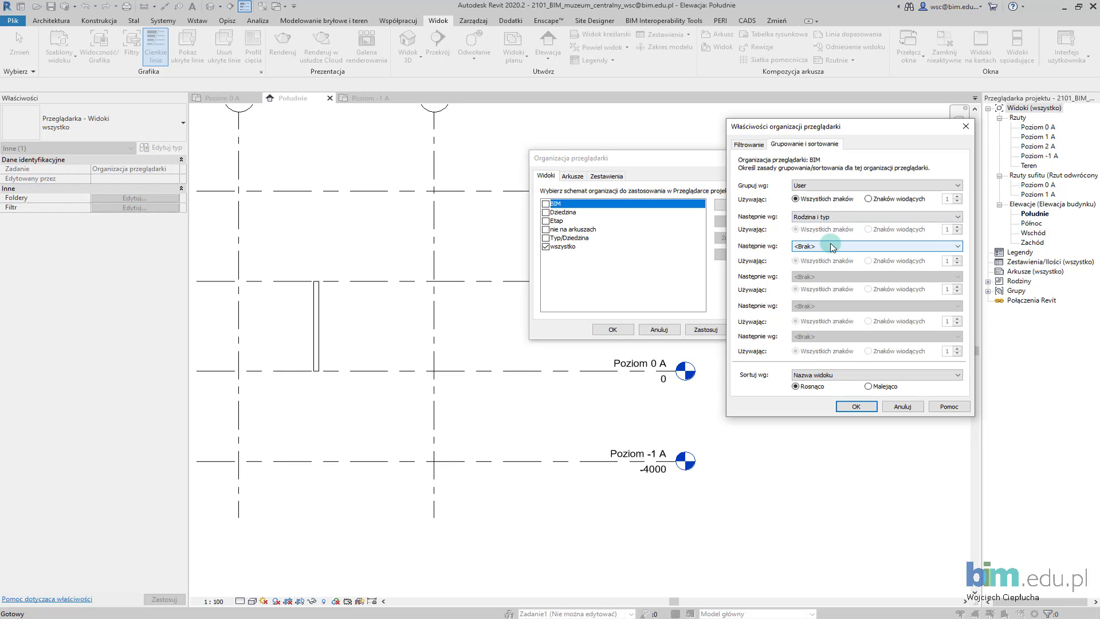
left_click(852, 374)
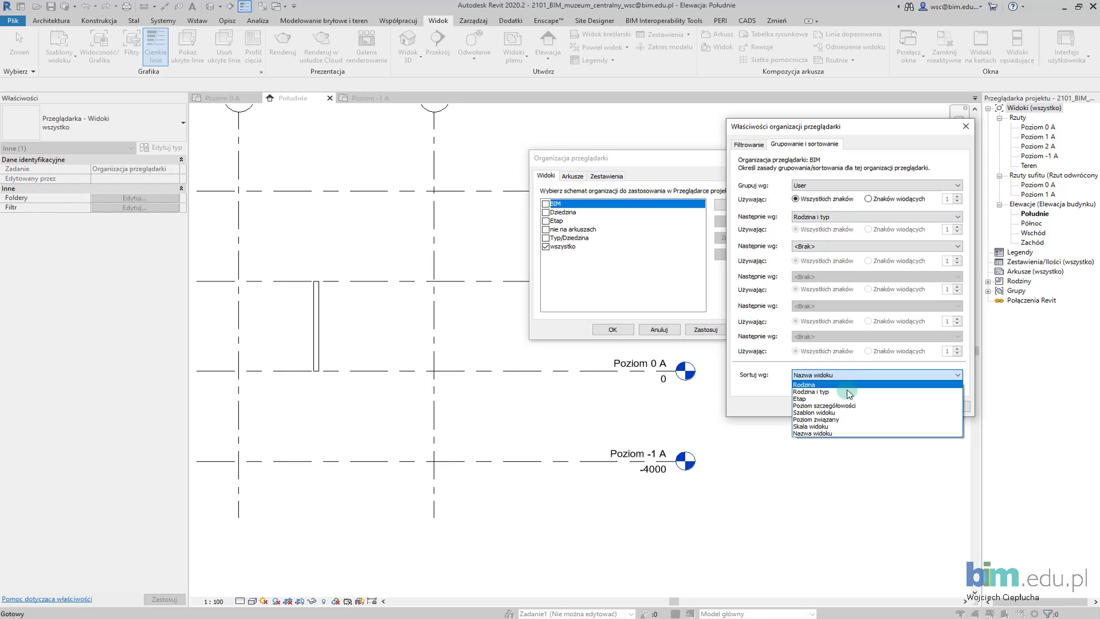
left_click(844, 419)
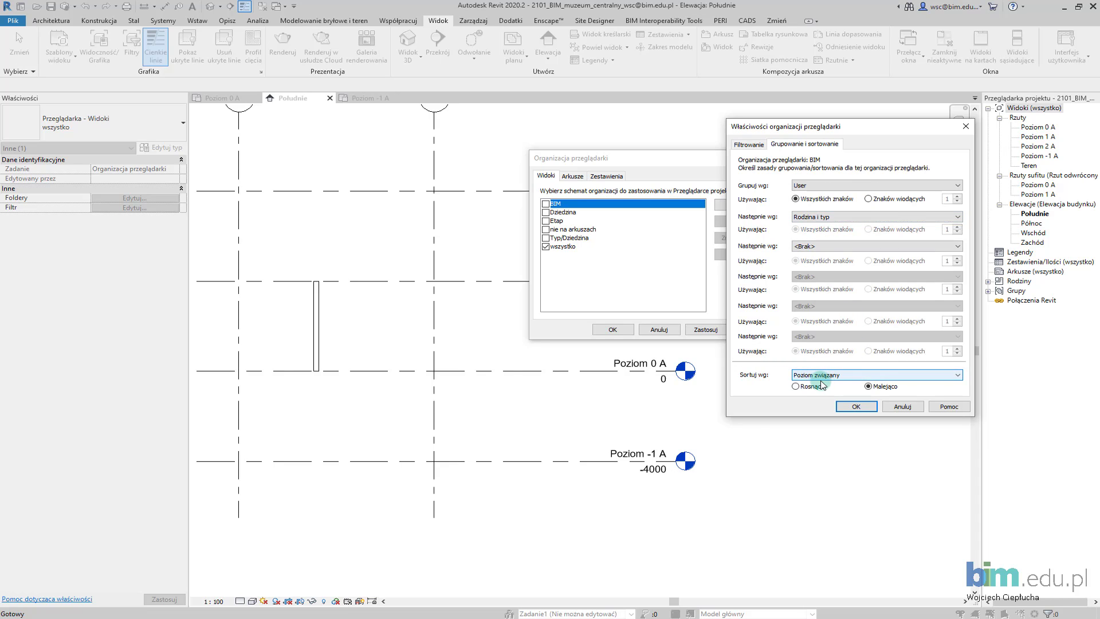
left_click(856, 406)
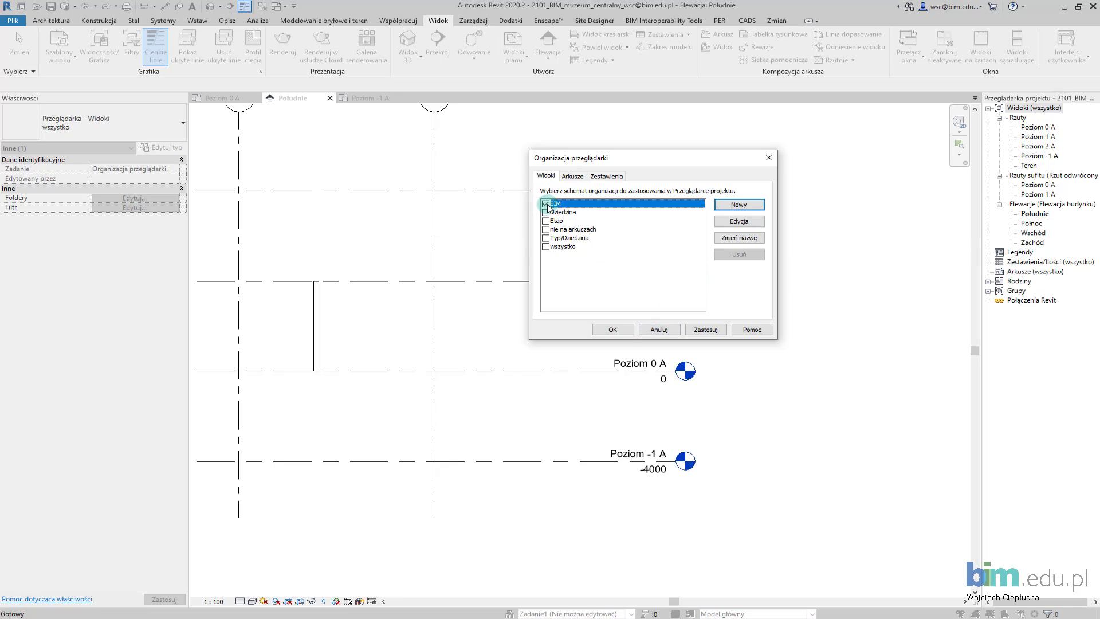
left_click(616, 339)
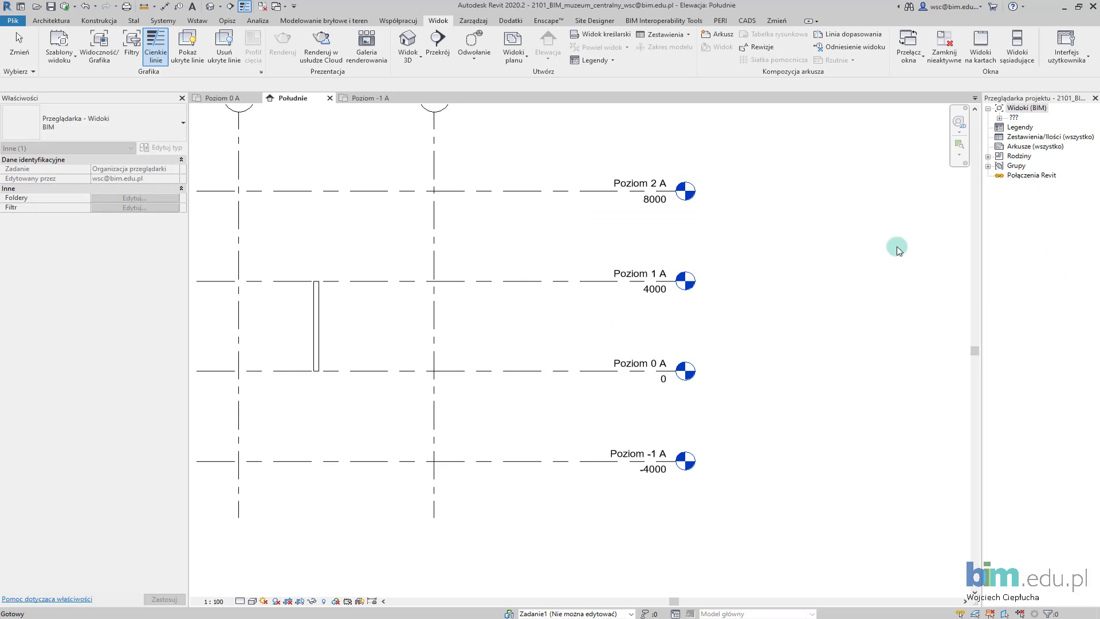
Step: Select all floor plan, ceiling plan and elevation views in the Project Browser
left_click(999, 118)
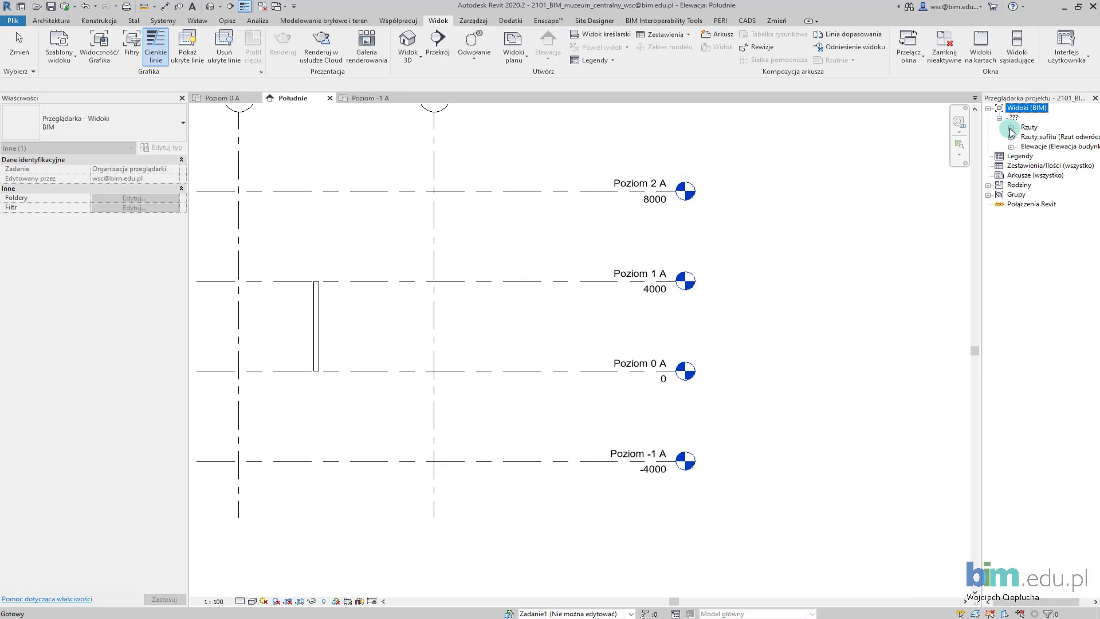
left_click(1011, 127)
left_click(1010, 184)
left_click(1010, 213)
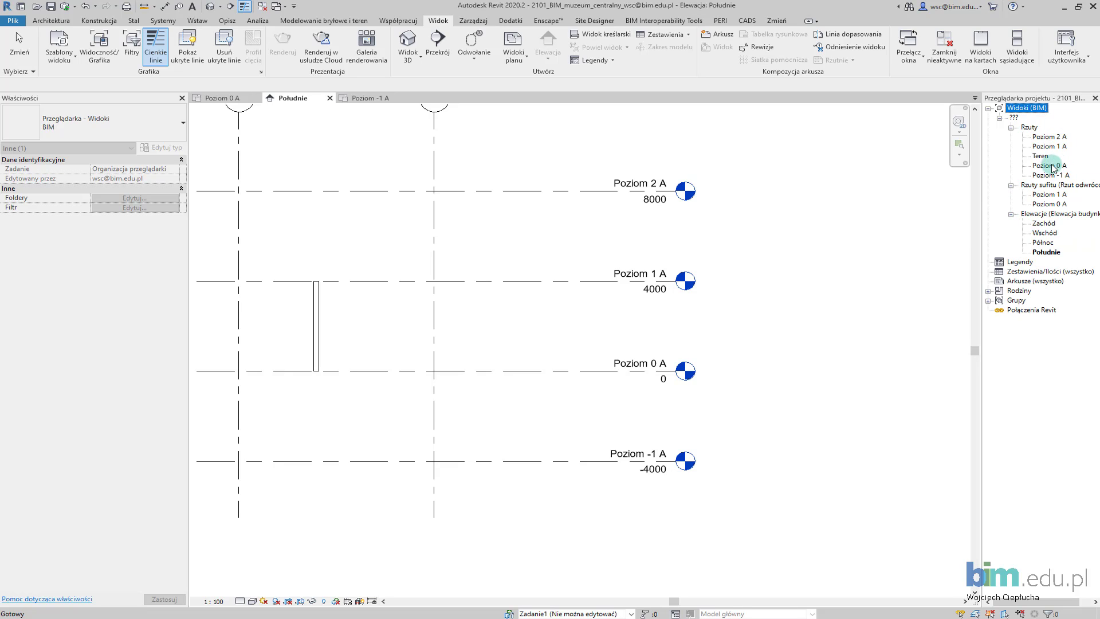
left_click(1051, 137)
left_click(1052, 175, "shift")
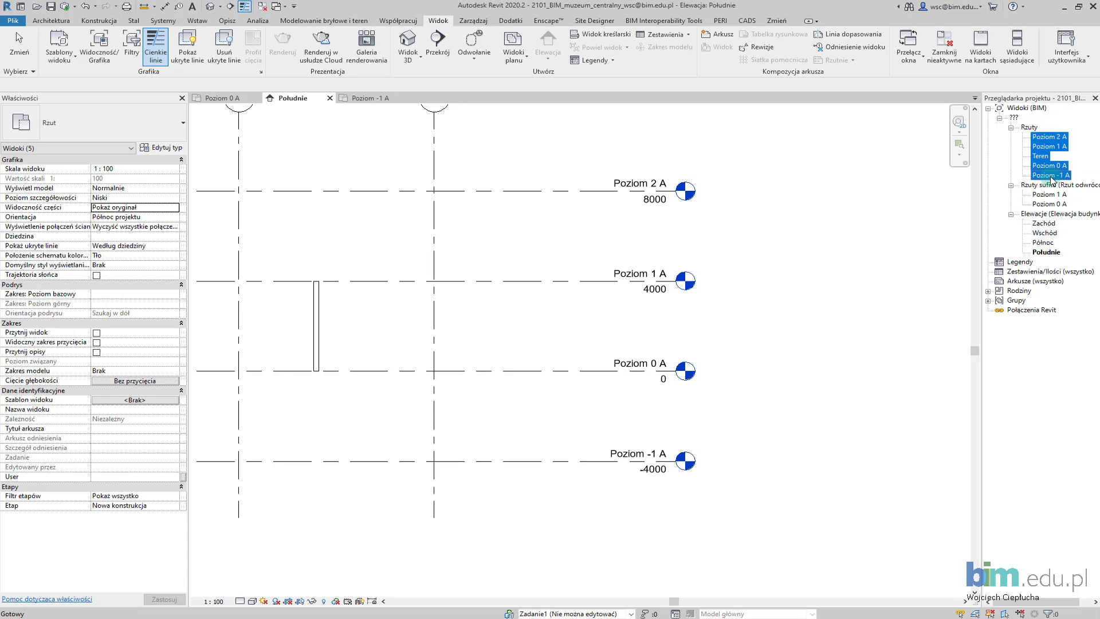
left_click(1051, 195, "ctrl")
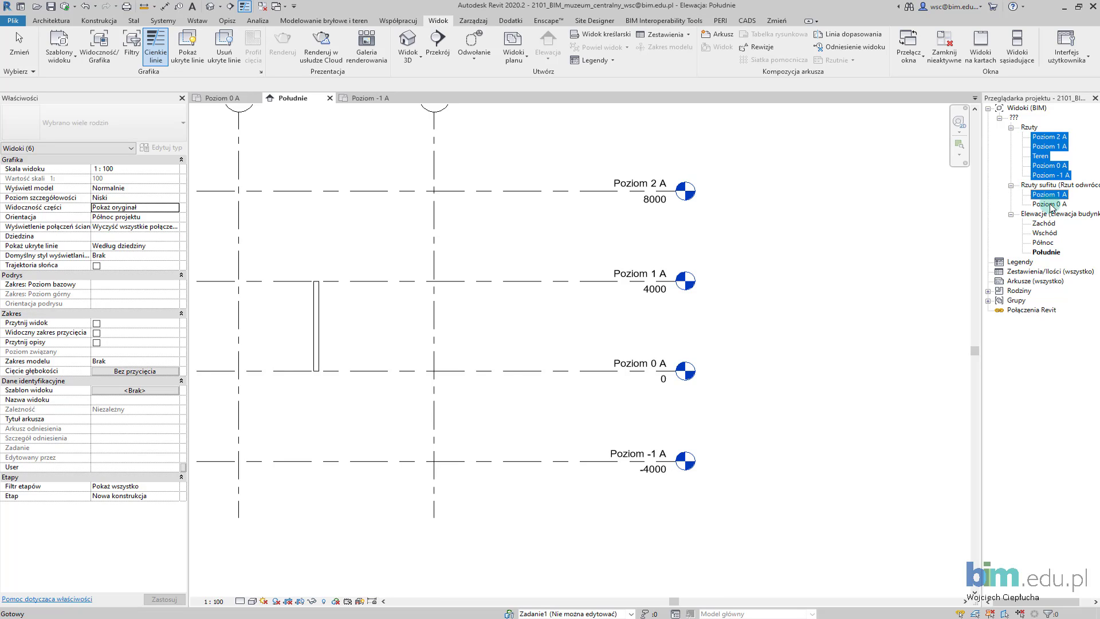
left_click(1046, 224, "ctrl")
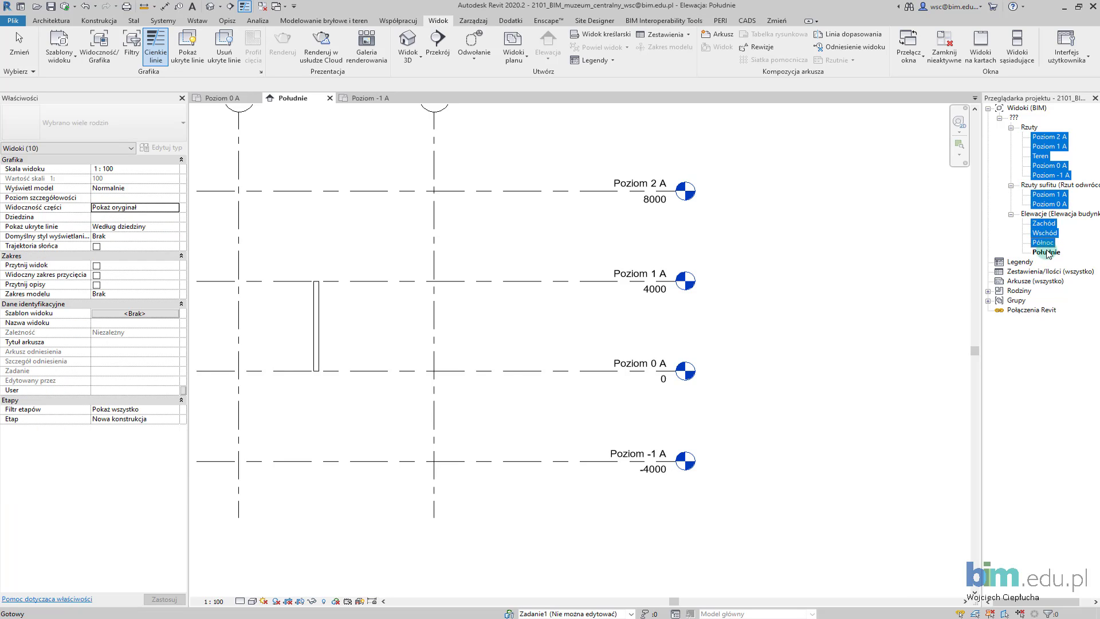
Step: Set the User parameter of the selected views to WC
left_click(115, 390)
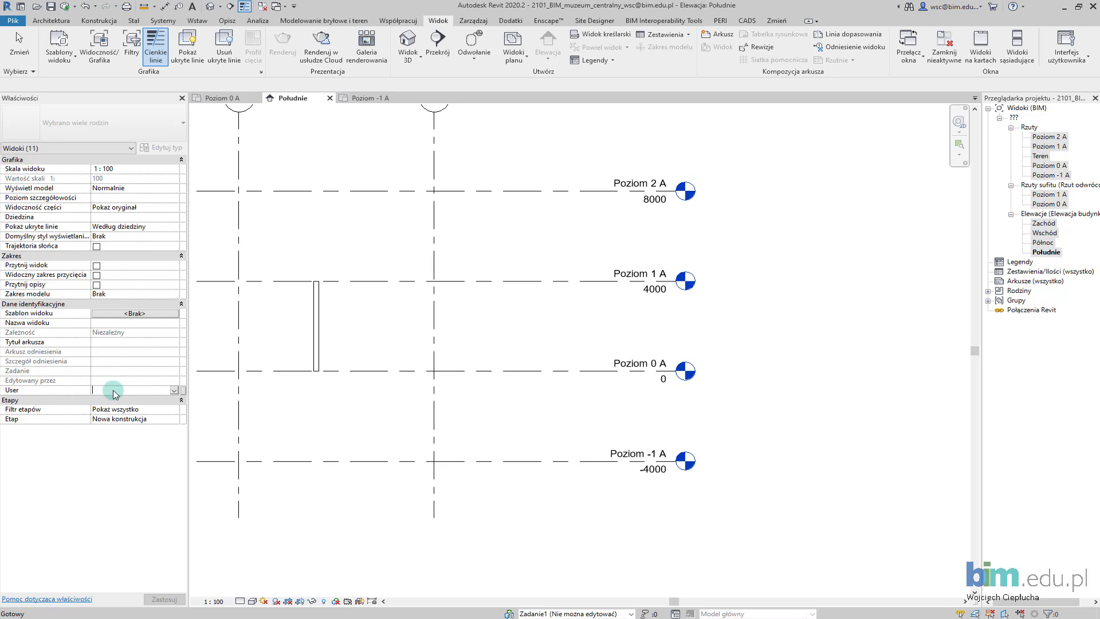
type("WC")
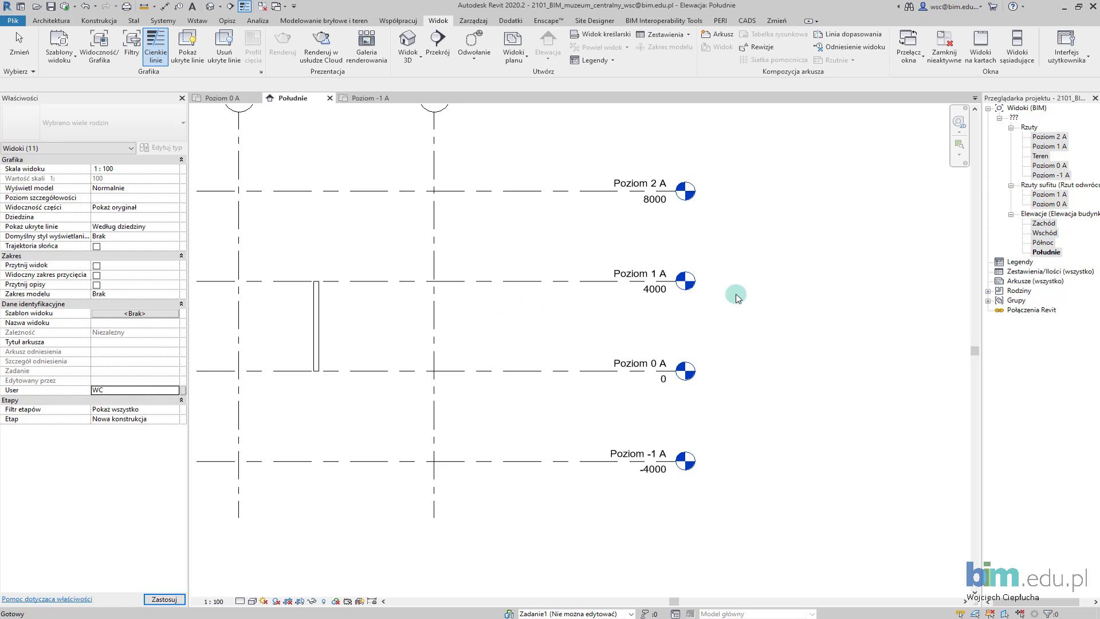
left_click(726, 289)
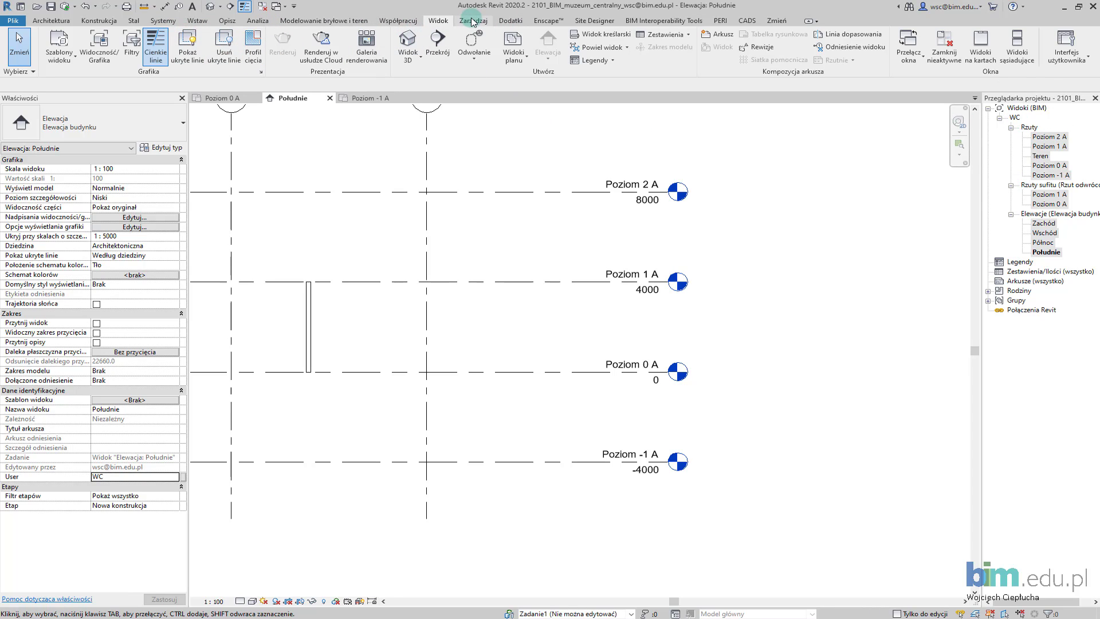
Step: Create a workset named WC in the Worksets dialog and make it active
left_click(399, 21)
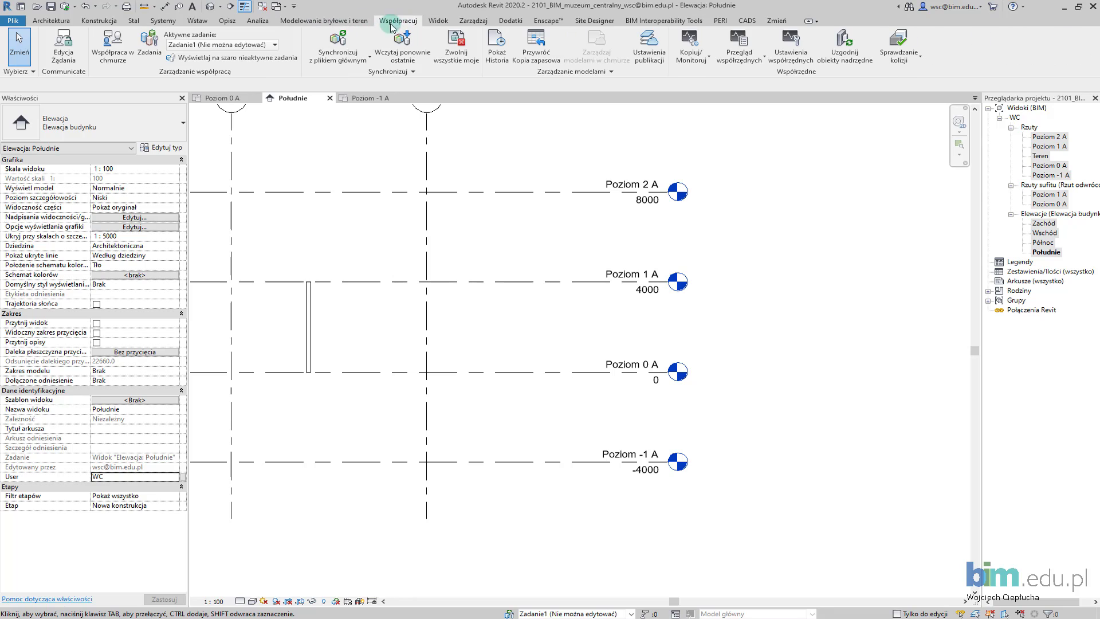
left_click(149, 46)
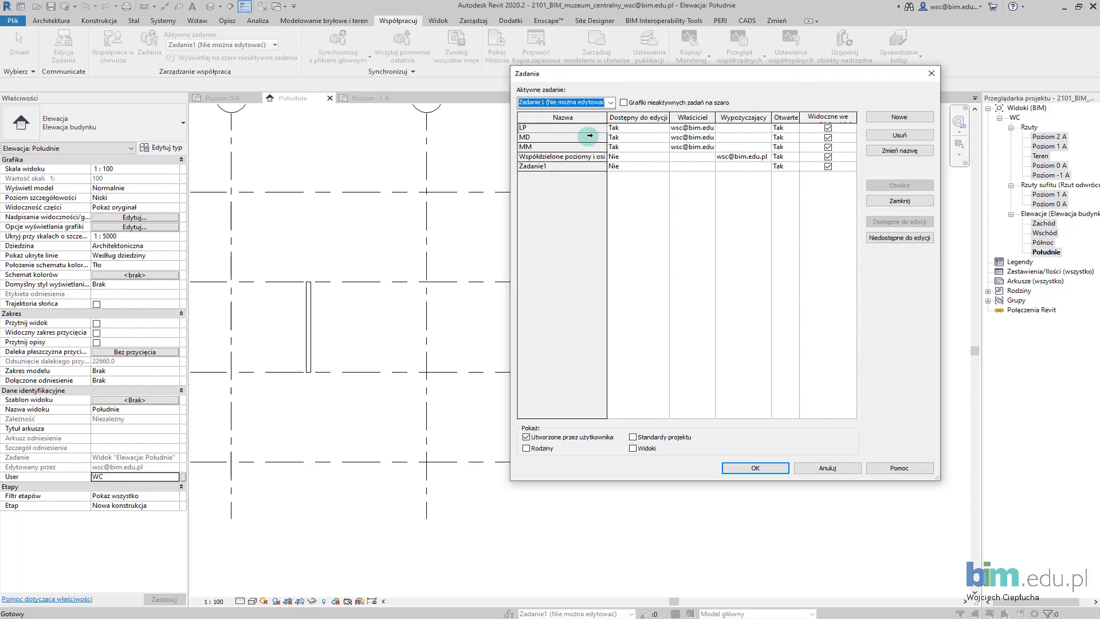
left_click_drag(575, 74, 250, 120)
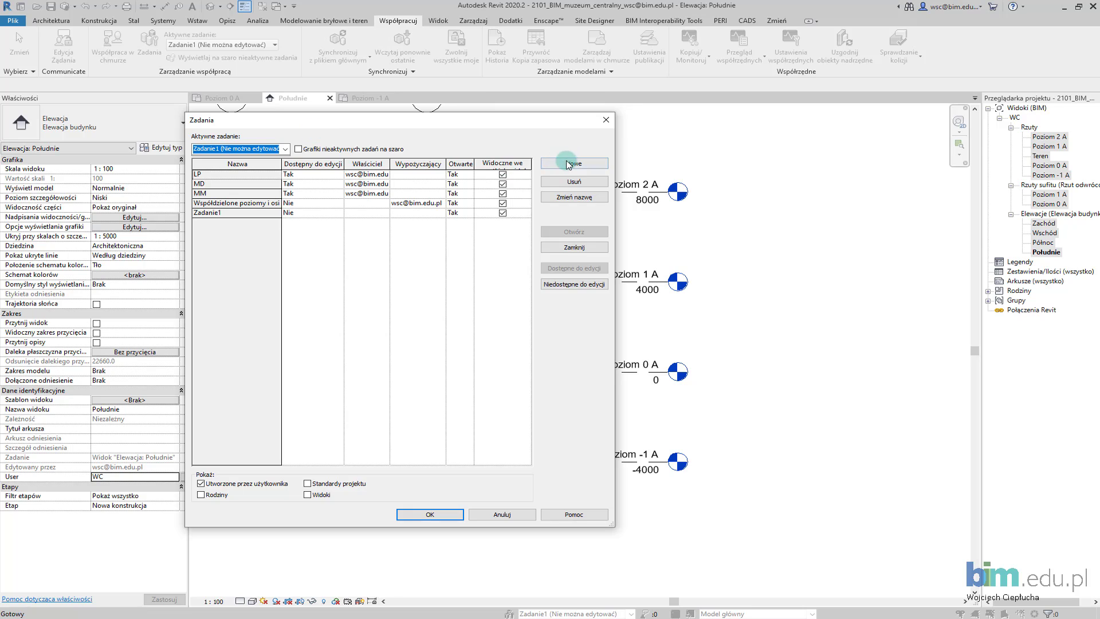
left_click(569, 165)
type("WC")
left_click(383, 278)
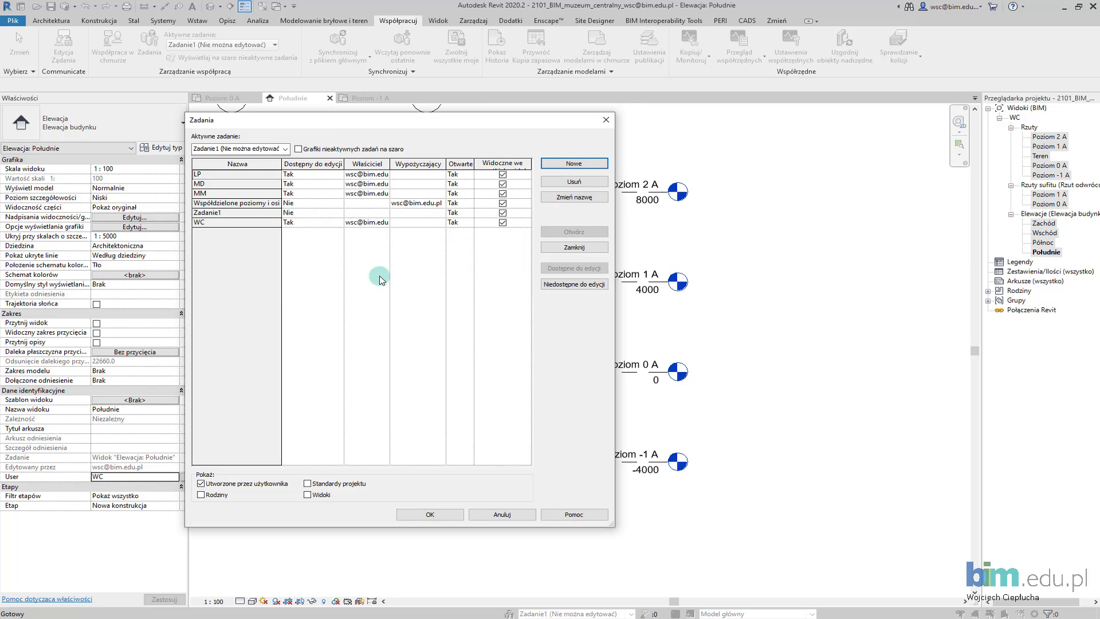
left_click(439, 517)
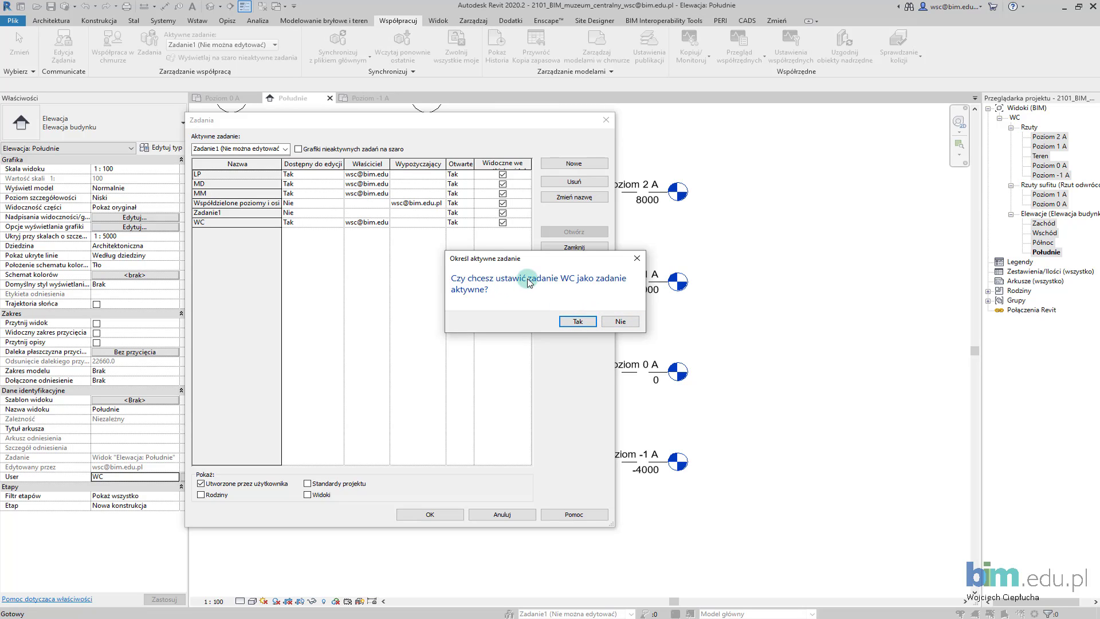
left_click(576, 322)
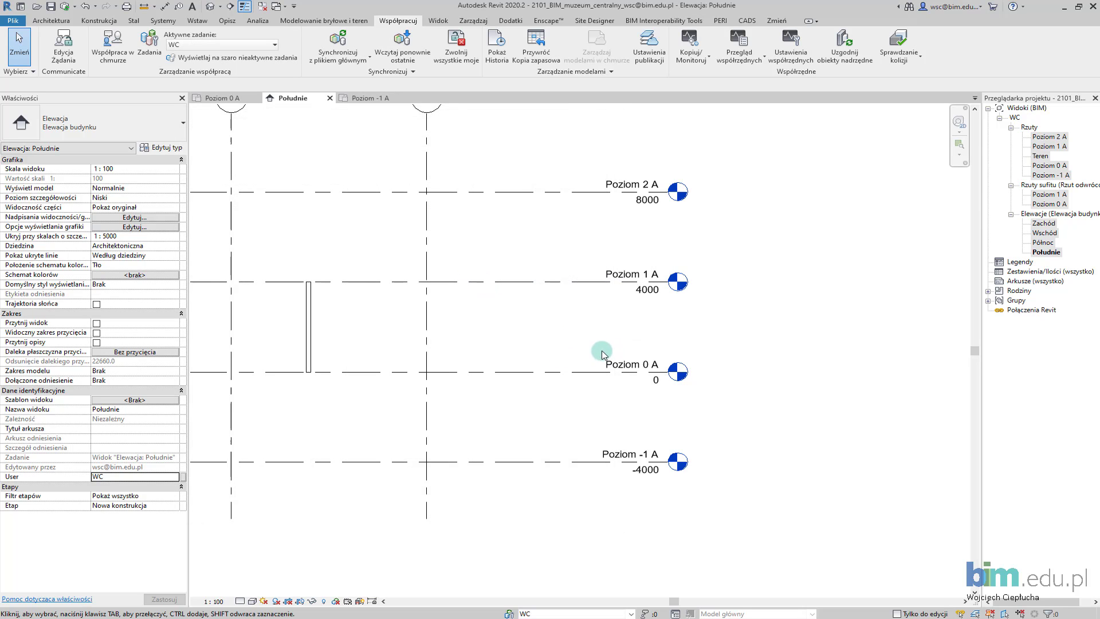
middle_click_drag(602, 354, 595, 351)
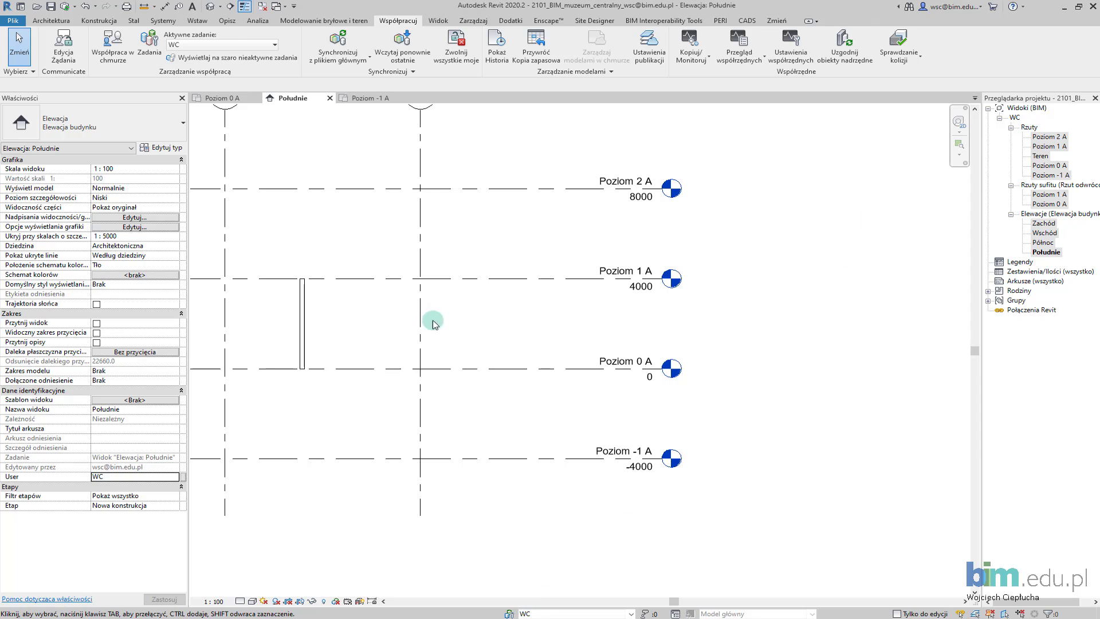
Step: Duplicate the Poziom 2 A, 1 A, 0 A and -1 A floor plans
left_click(1053, 139)
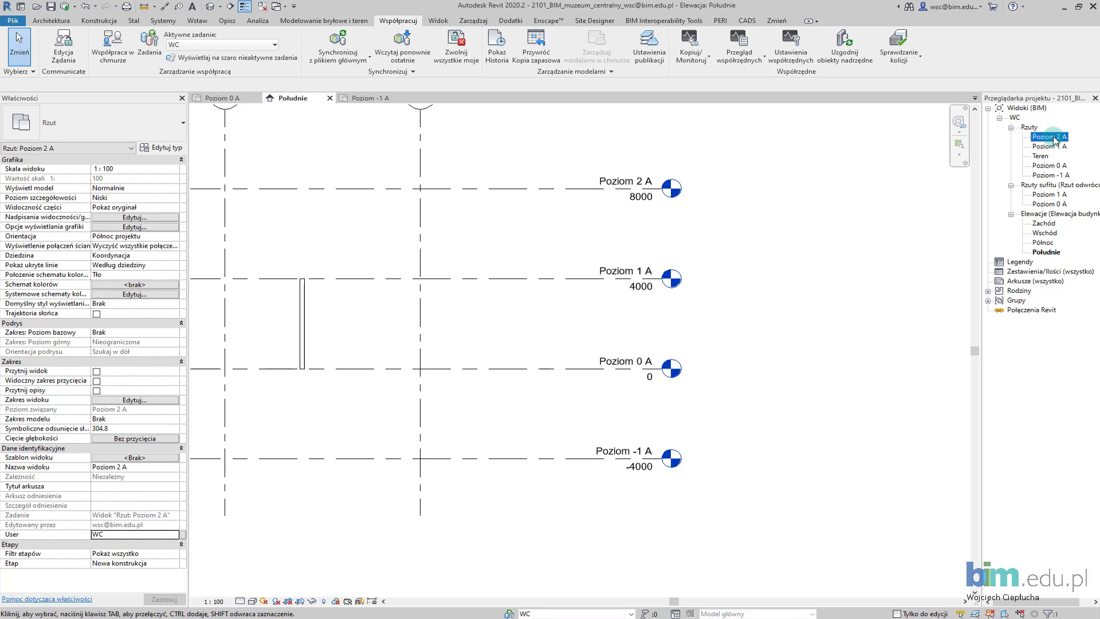
right_click(1054, 139)
mouse_move(967, 238)
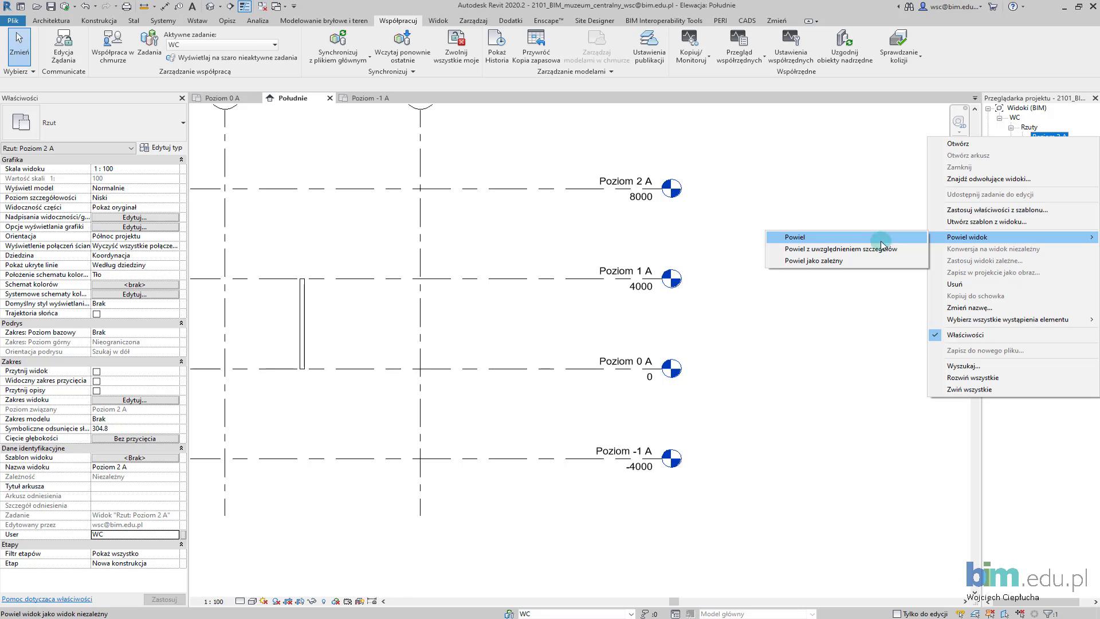
left_click(876, 238)
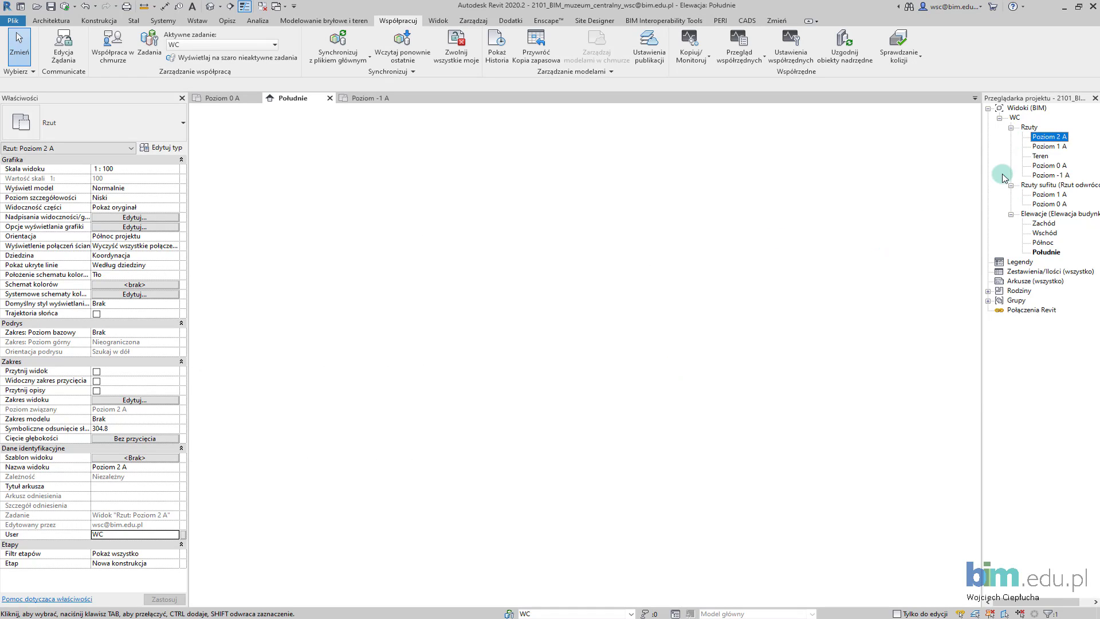
right_click(1049, 155)
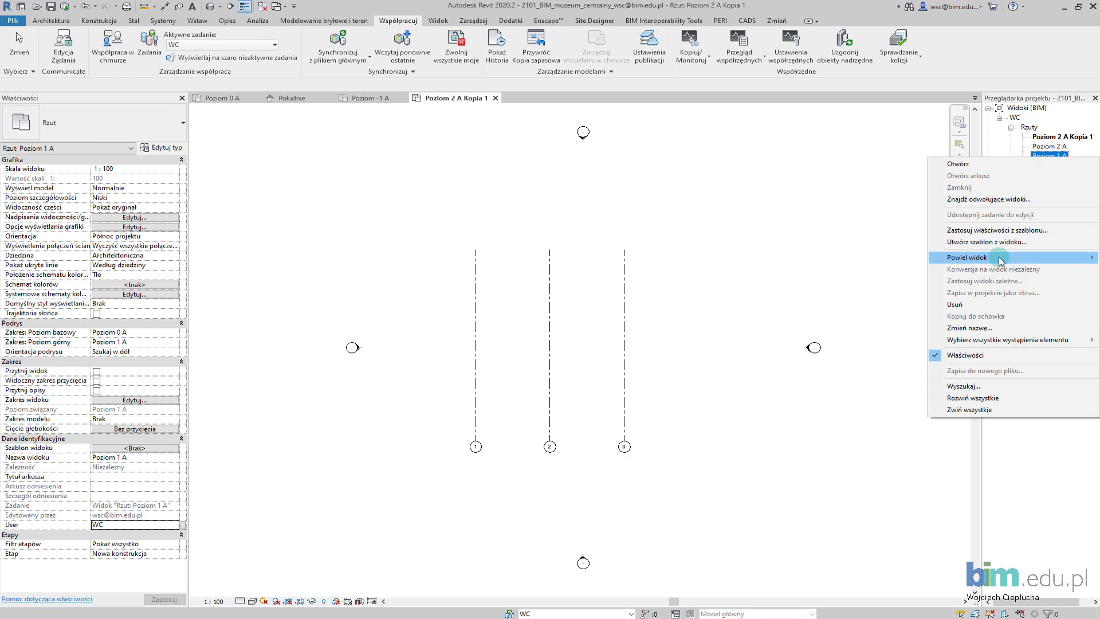
left_click(871, 256)
left_click(1046, 184)
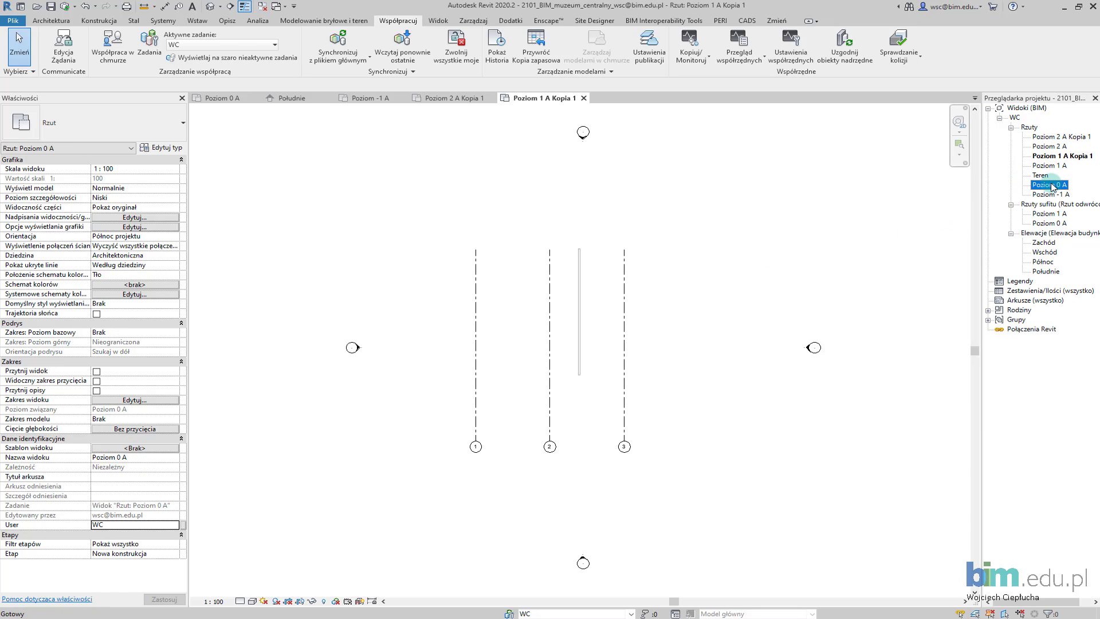
right_click(1046, 185)
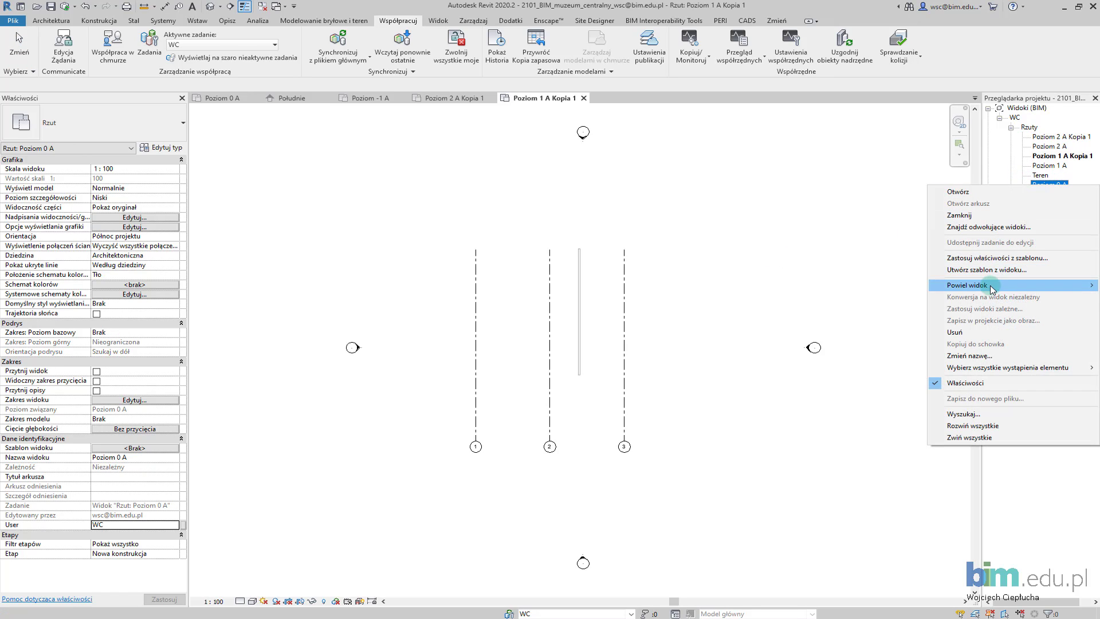
left_click(788, 285)
mouse_move(967, 284)
left_click(1068, 205)
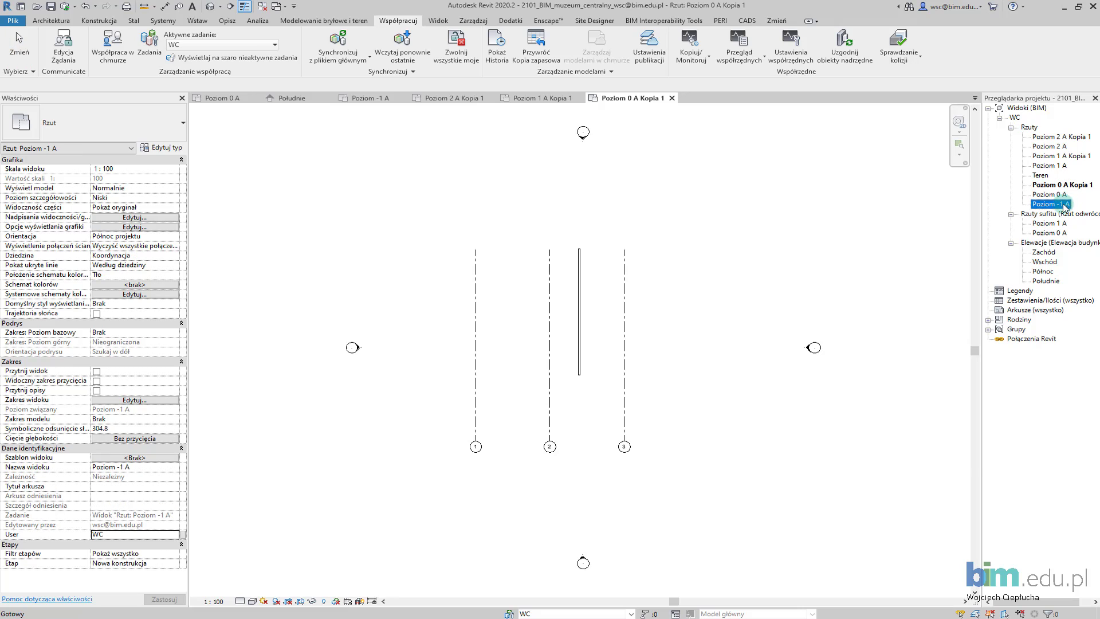
right_click(1067, 205)
left_click(881, 304)
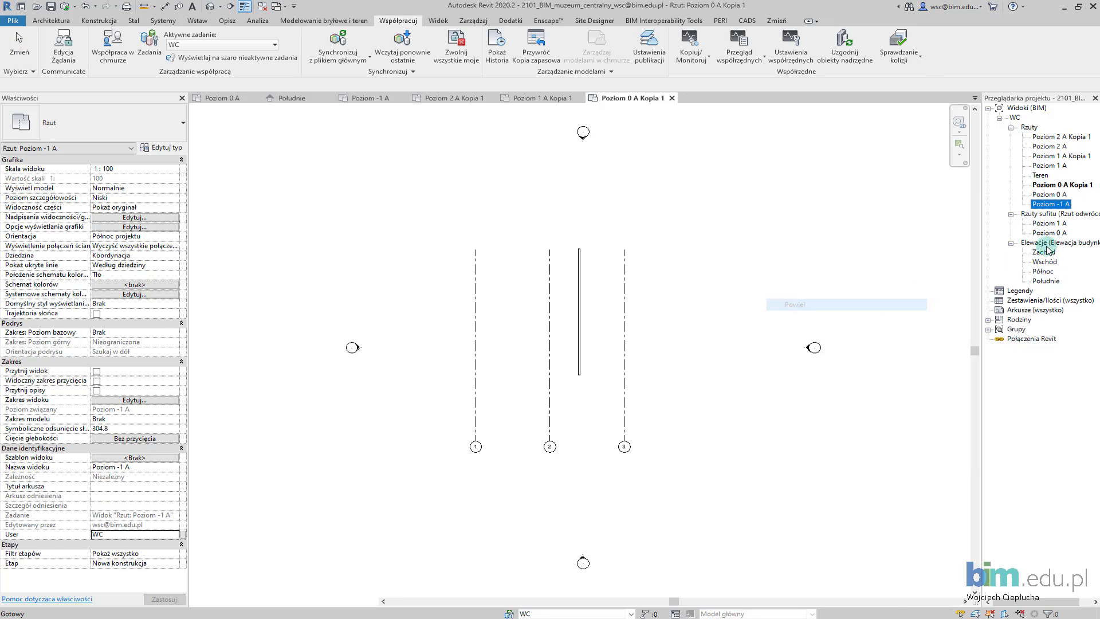
Step: Delete the Poziom 1 A and Poziom 0 A ceiling plans
left_click(1056, 233)
left_click(1056, 243, "ctrl")
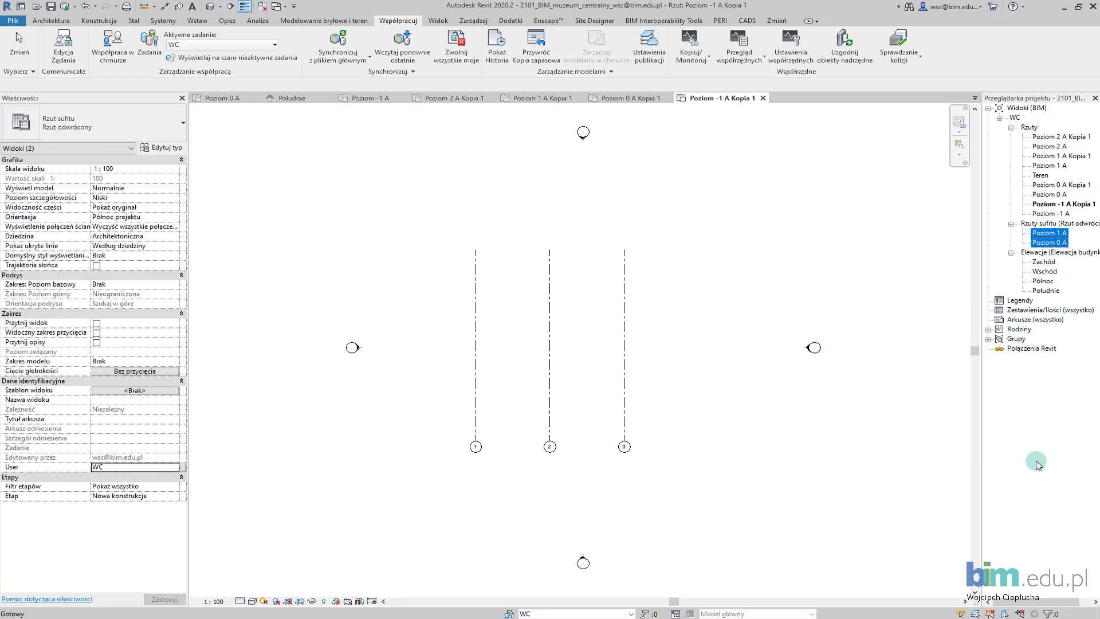
right_click(1064, 245)
left_click(1054, 275)
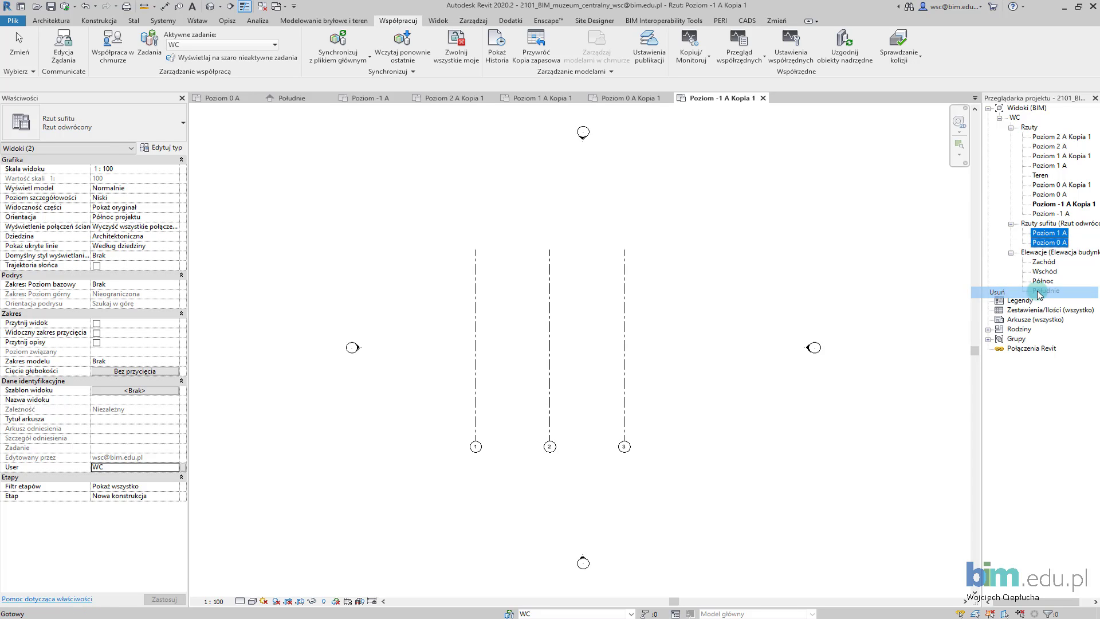
Step: Duplicate the Zachód, Wschód, Północ and Południe elevations
left_click(1043, 233)
right_click(1043, 235)
mouse_move(967, 332)
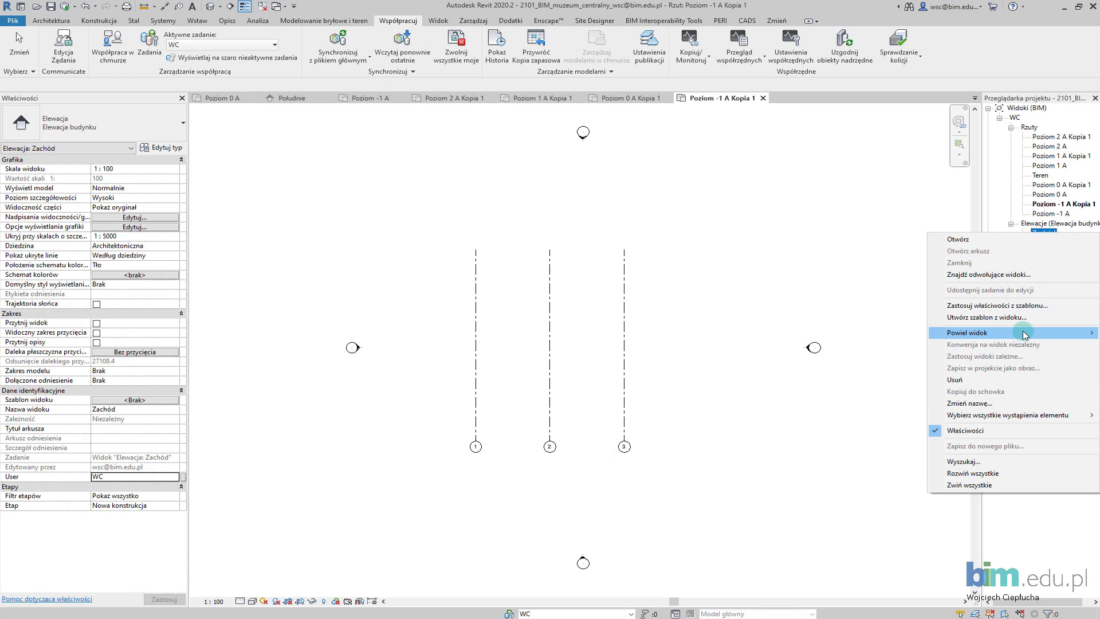
left_click(897, 333)
left_click(1044, 252)
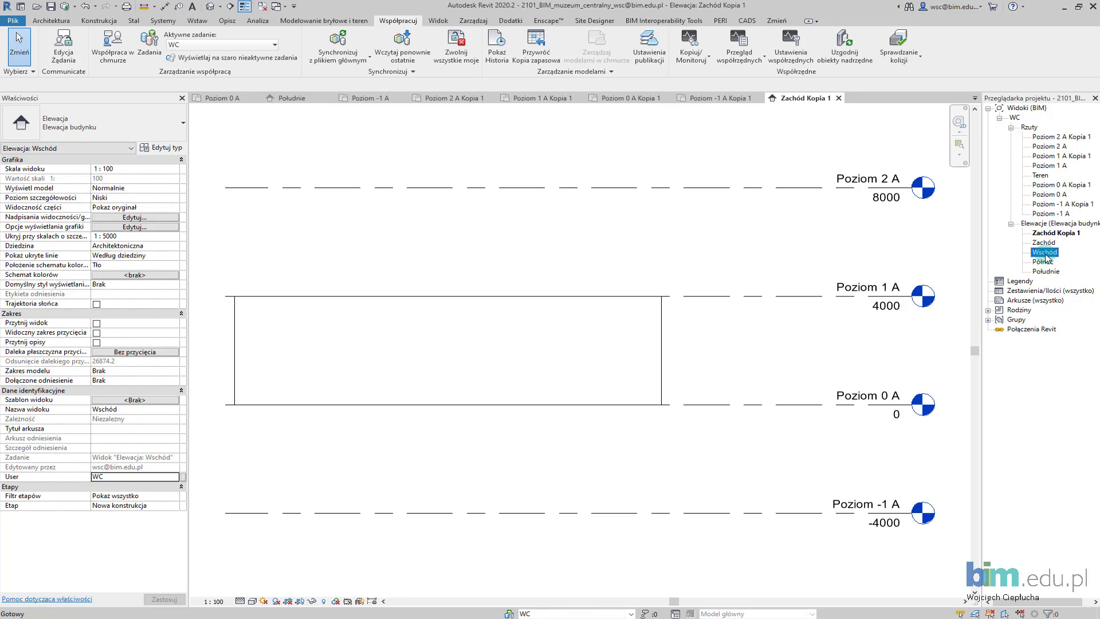
right_click(1044, 252)
left_click(893, 354)
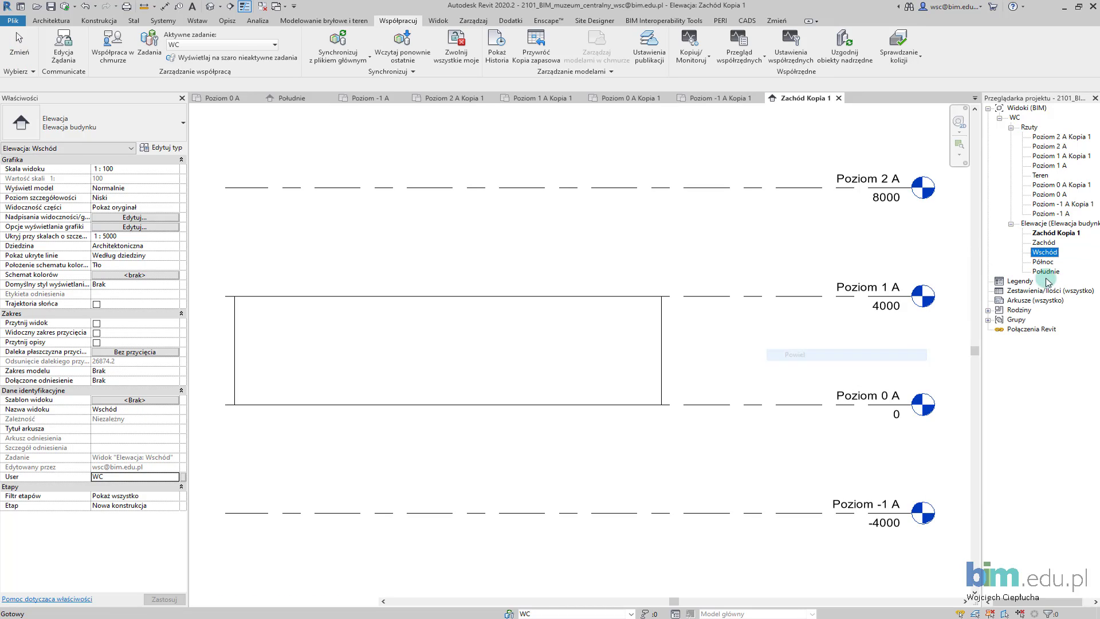
left_click(1051, 271)
right_click(1051, 273)
mouse_move(968, 370)
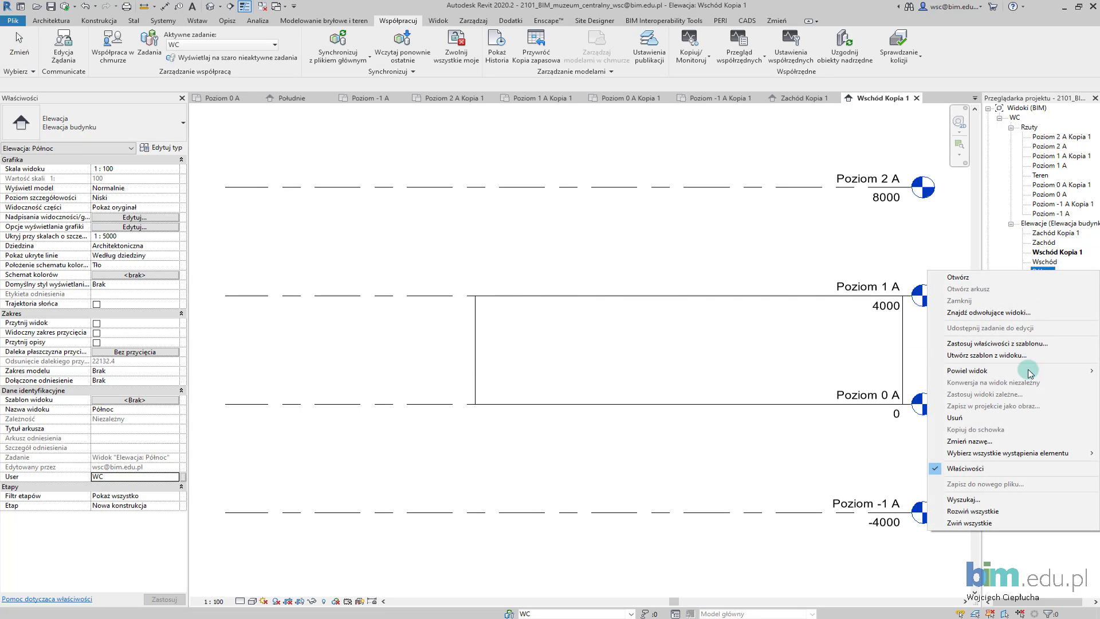
left_click(908, 371)
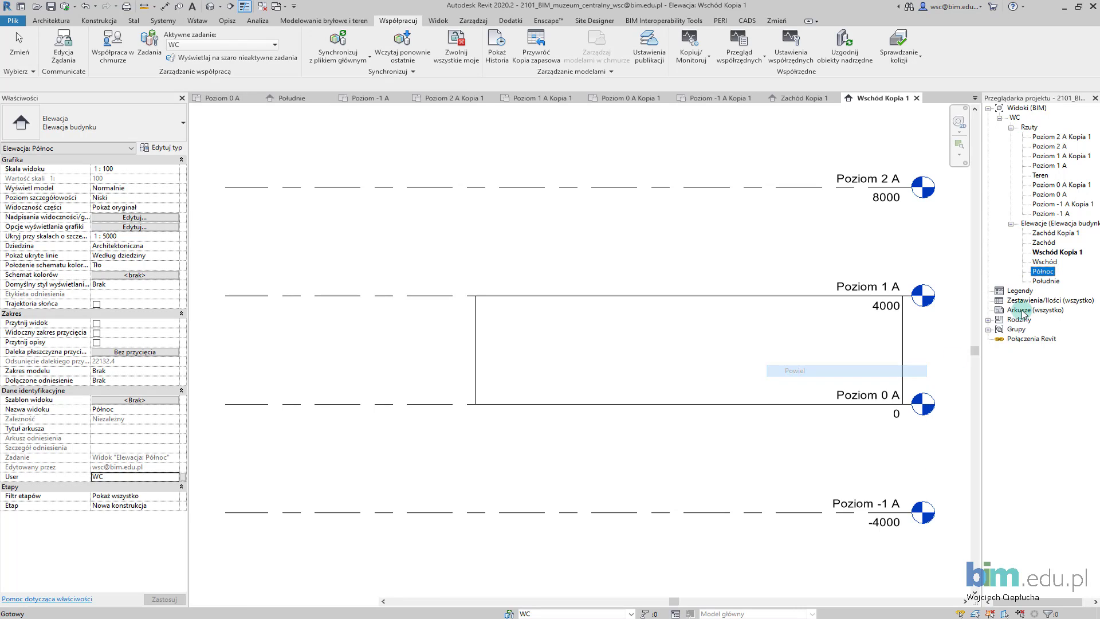
left_click(1042, 290)
right_click(1043, 291)
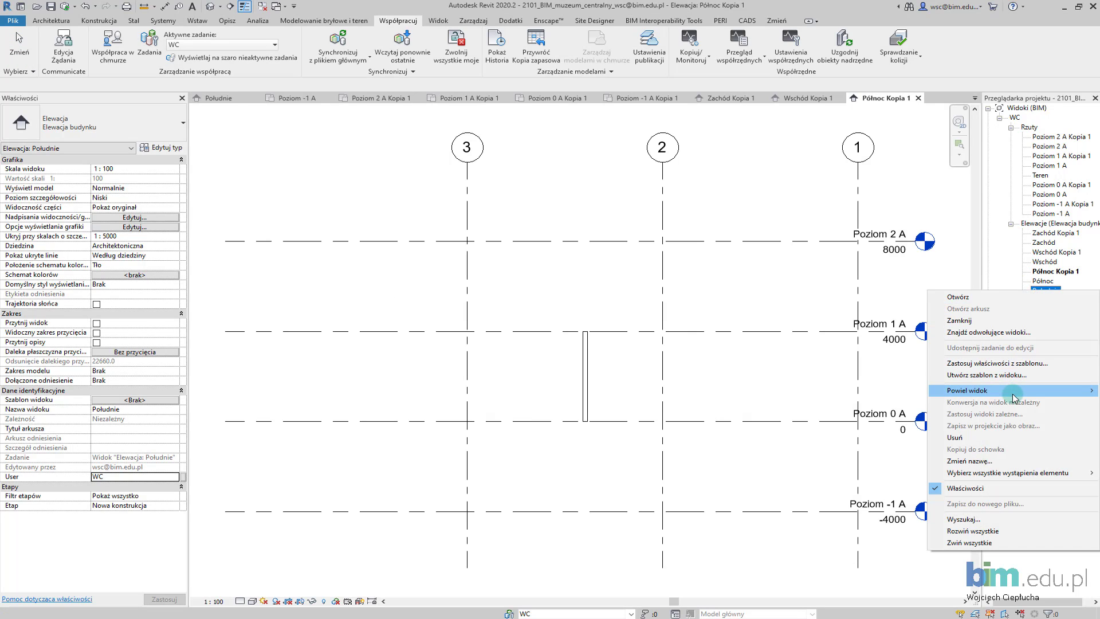
mouse_move(967, 390)
left_click(902, 394)
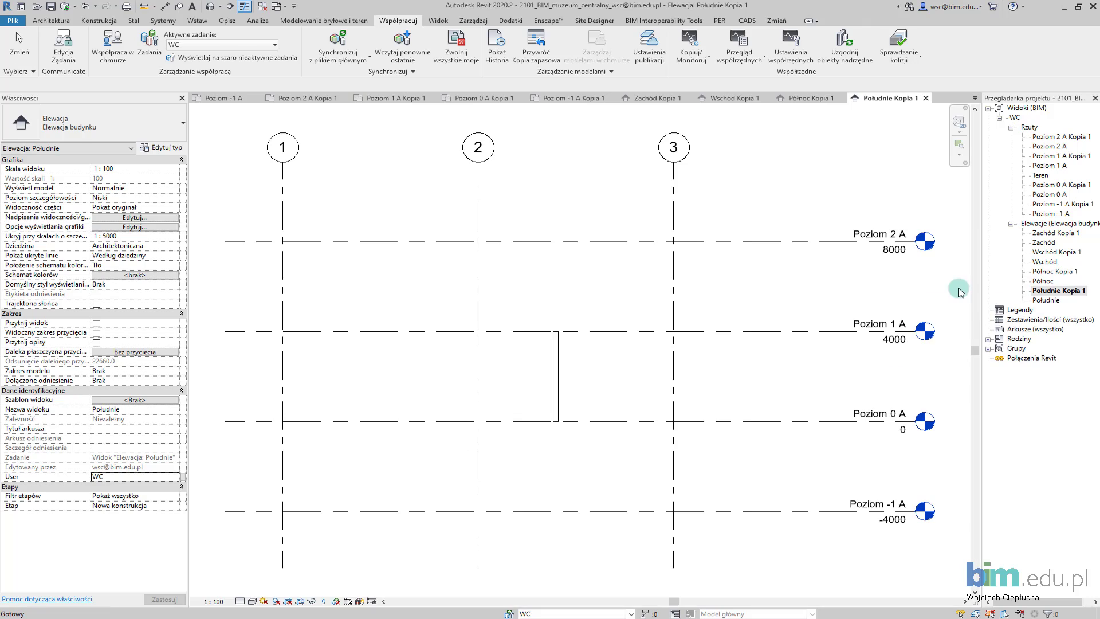
Step: Change the User property of all Kopia 1 plan and elevation views from WC to MM
left_click(1051, 271, "ctrl")
left_click(1052, 252, "ctrl")
left_click(1054, 233, "ctrl")
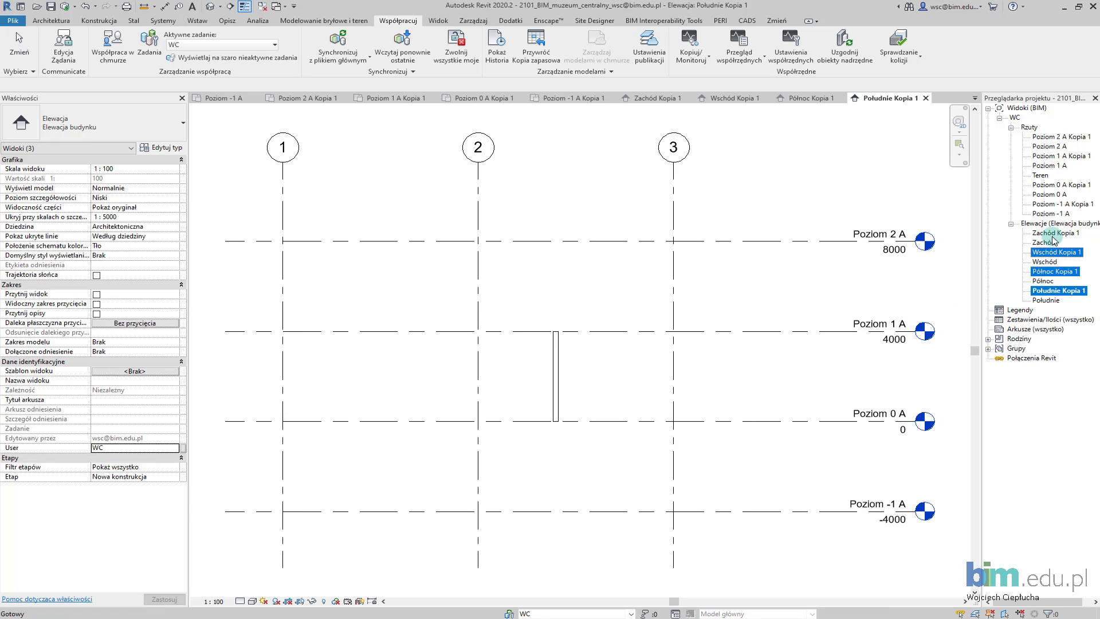
left_click(1060, 204, "ctrl")
left_click(1060, 184, "ctrl")
left_click(1085, 155, "ctrl")
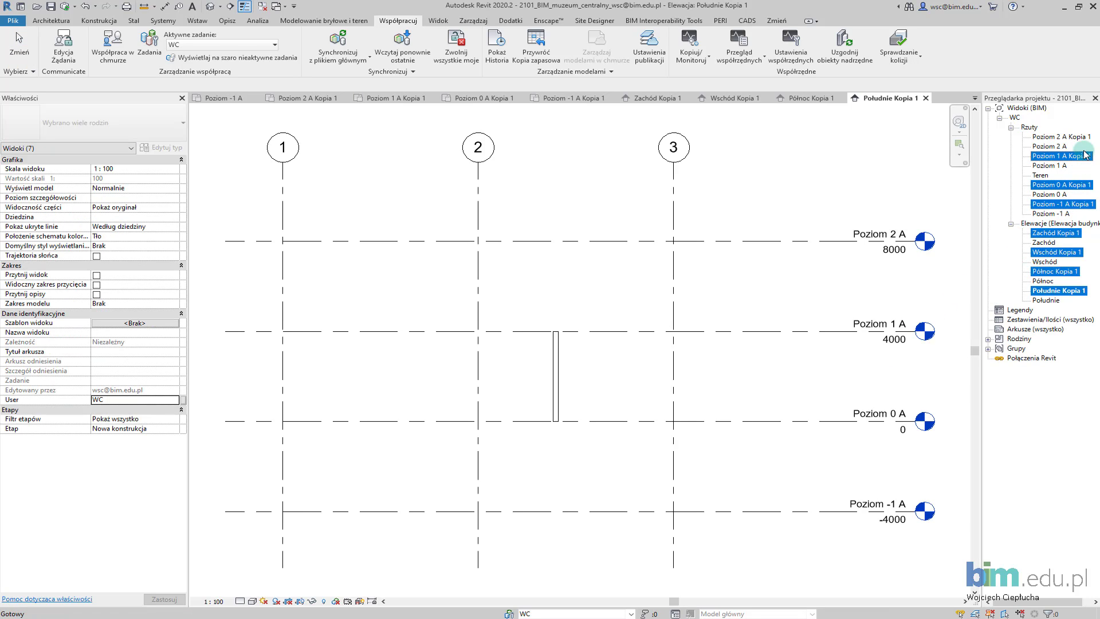
left_click(1080, 136, "ctrl")
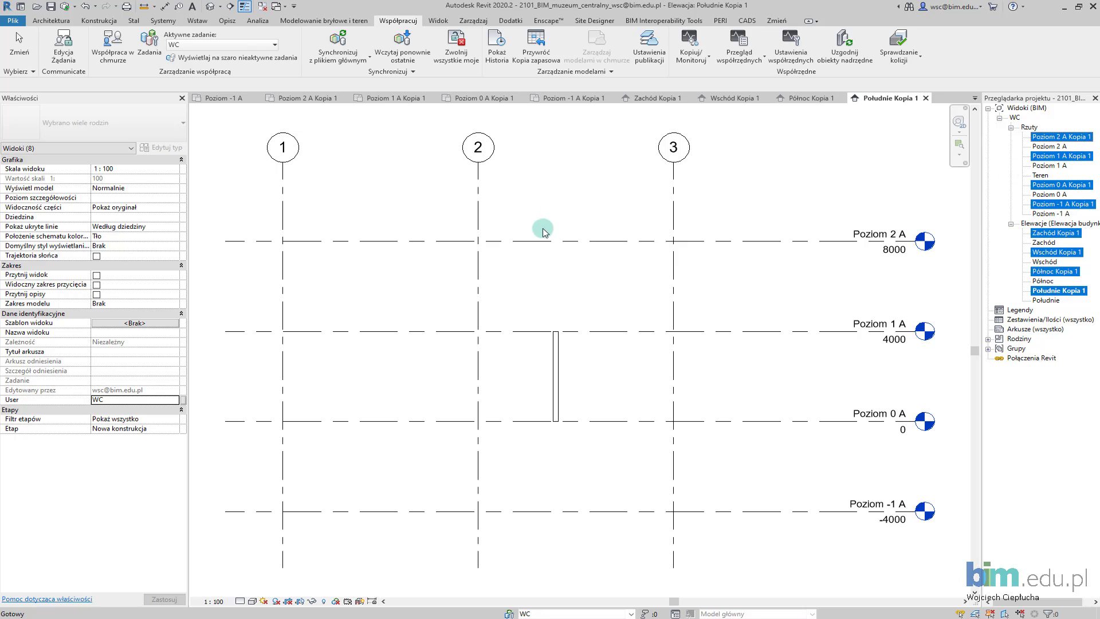
left_click(174, 401)
left_click(148, 397)
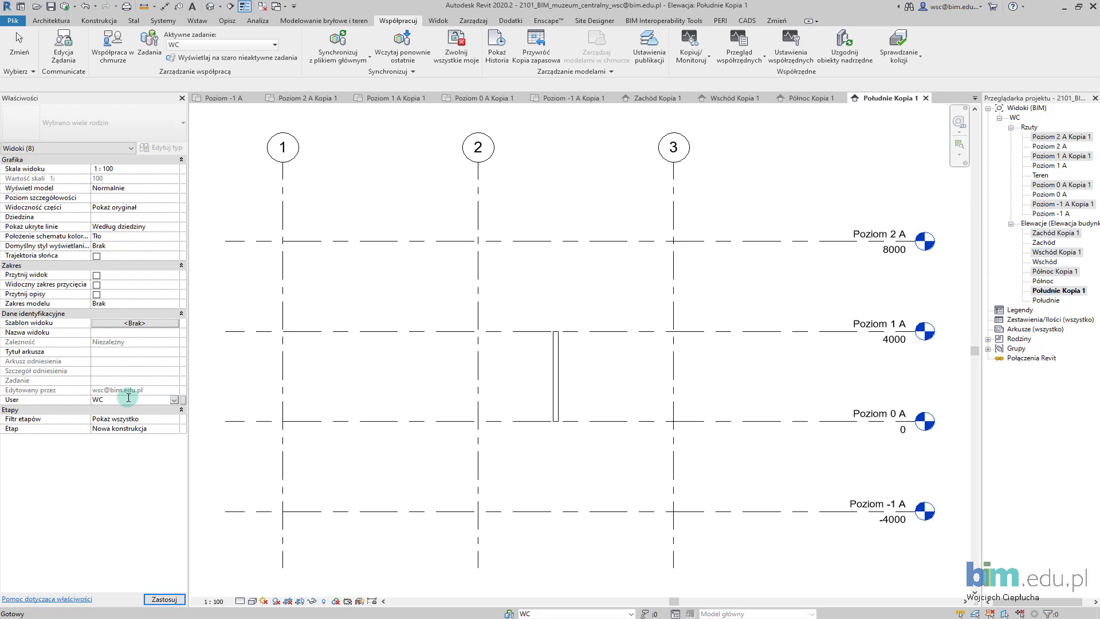
type("MM")
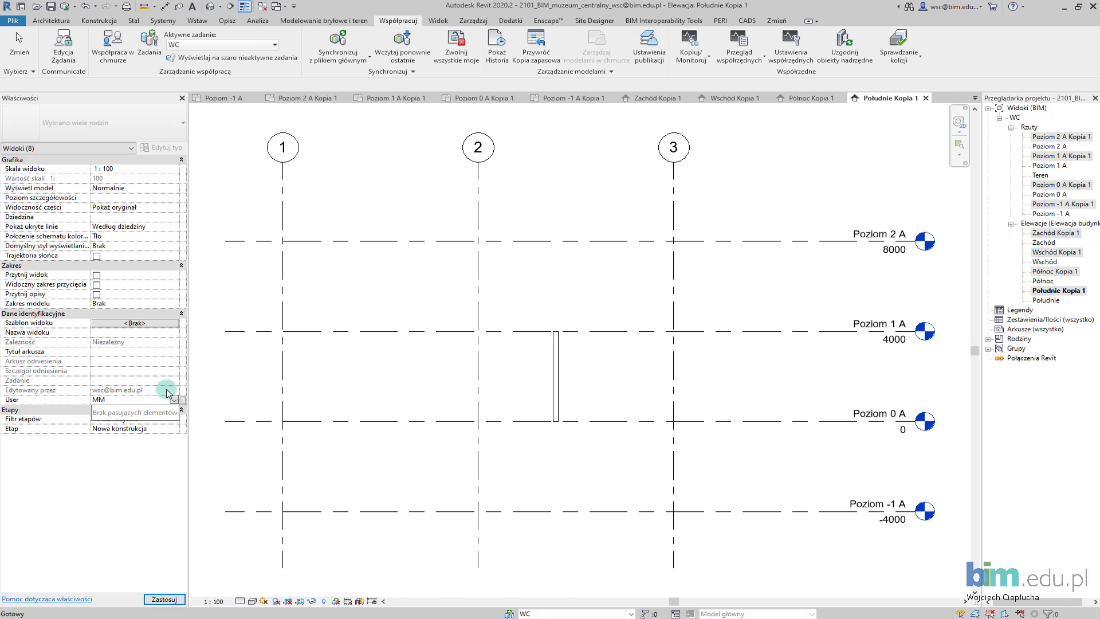
left_click(441, 375)
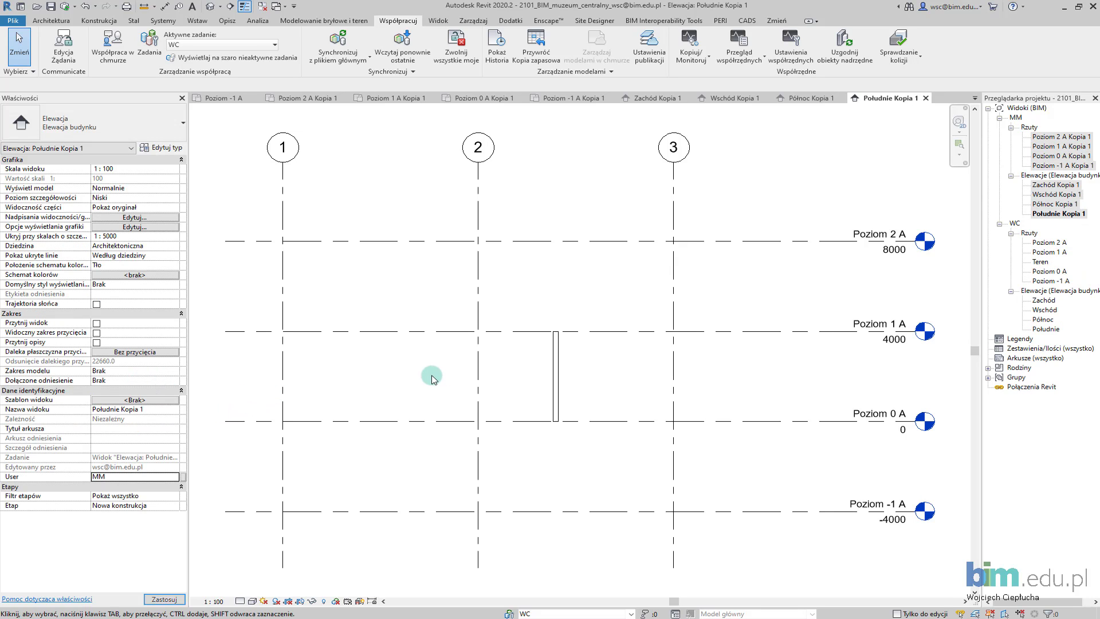
Step: Check the available User values in Properties, leaving MM unchanged
scroll(435, 375, "down", 1)
scroll(498, 382, "down", 1)
middle_click_drag(497, 382, 456, 368)
scroll(461, 366, "up", 1)
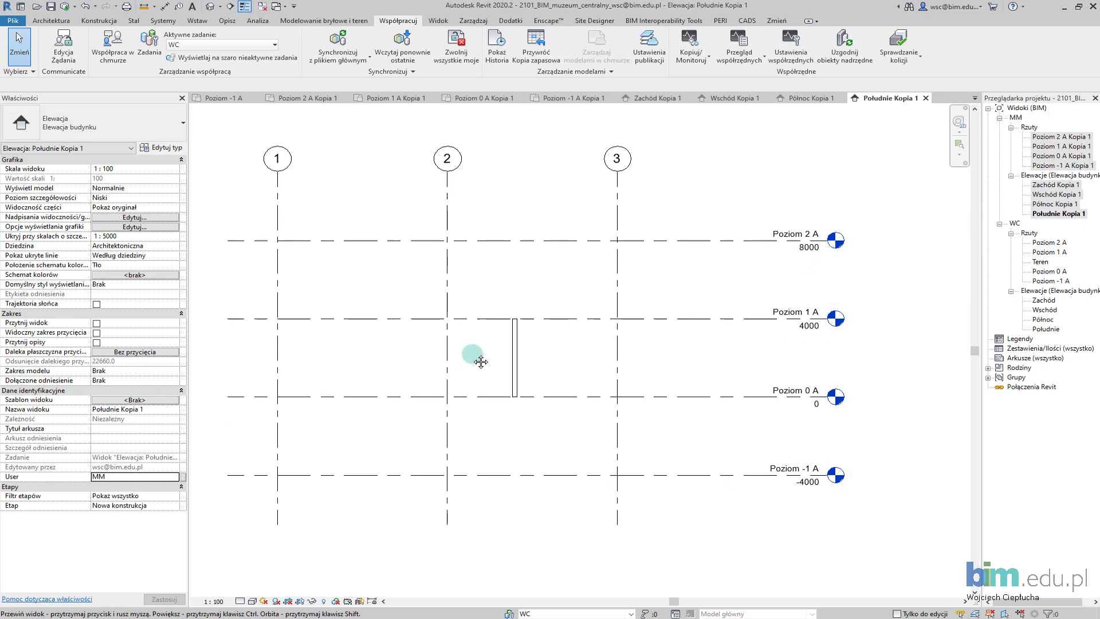
scroll(487, 344, "up", 1)
scroll(495, 359, "down", 1)
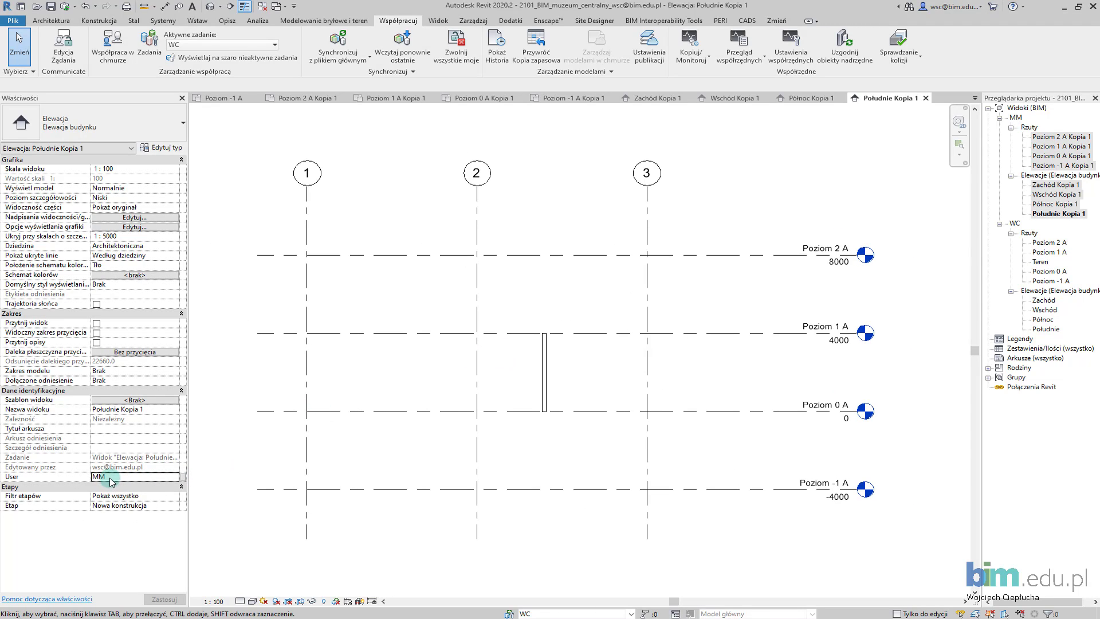
left_click(178, 479)
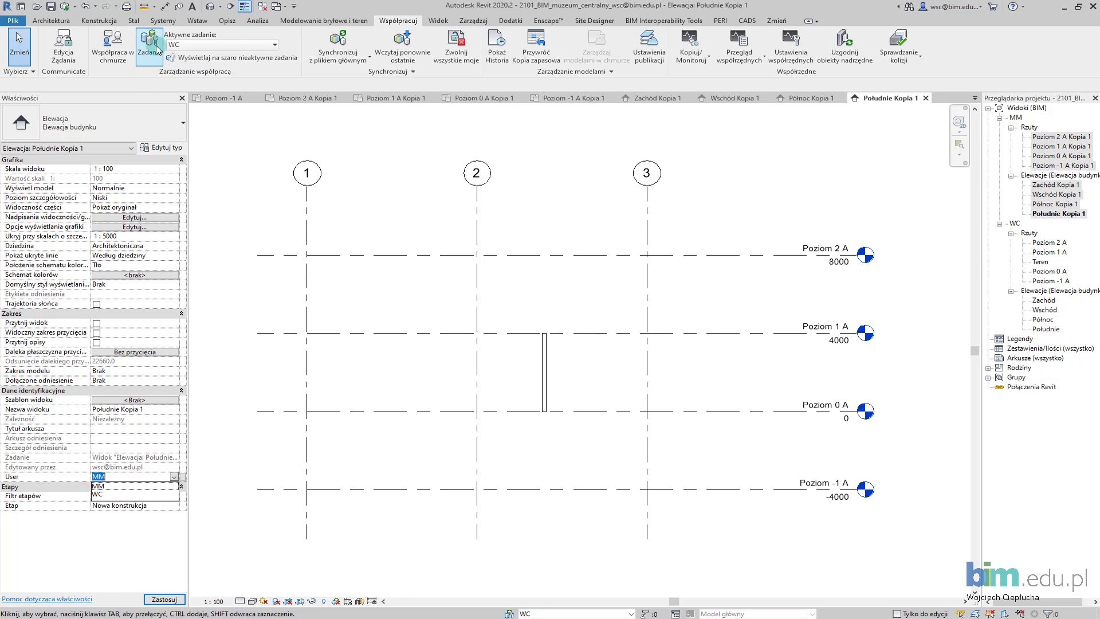
left_click(550, 410)
scroll(592, 435, "down", 1)
scroll(593, 455, "up", 1)
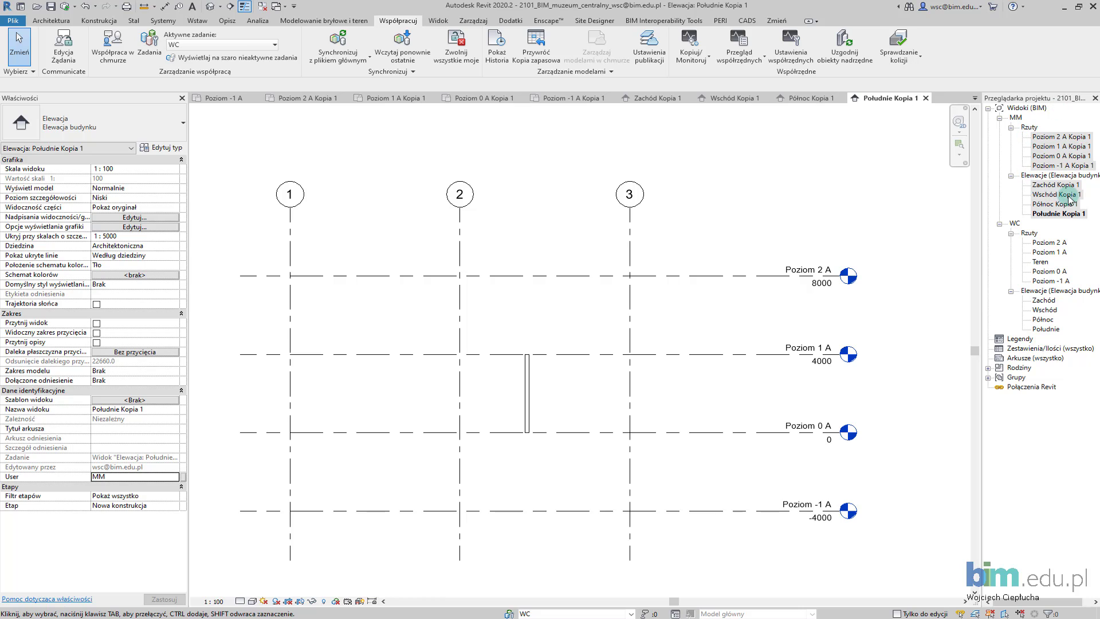
Step: Rename the Poziom 2 A, 1 A, 0 A and -1 A Kopia 1 plans to end in MM
right_click(1060, 137)
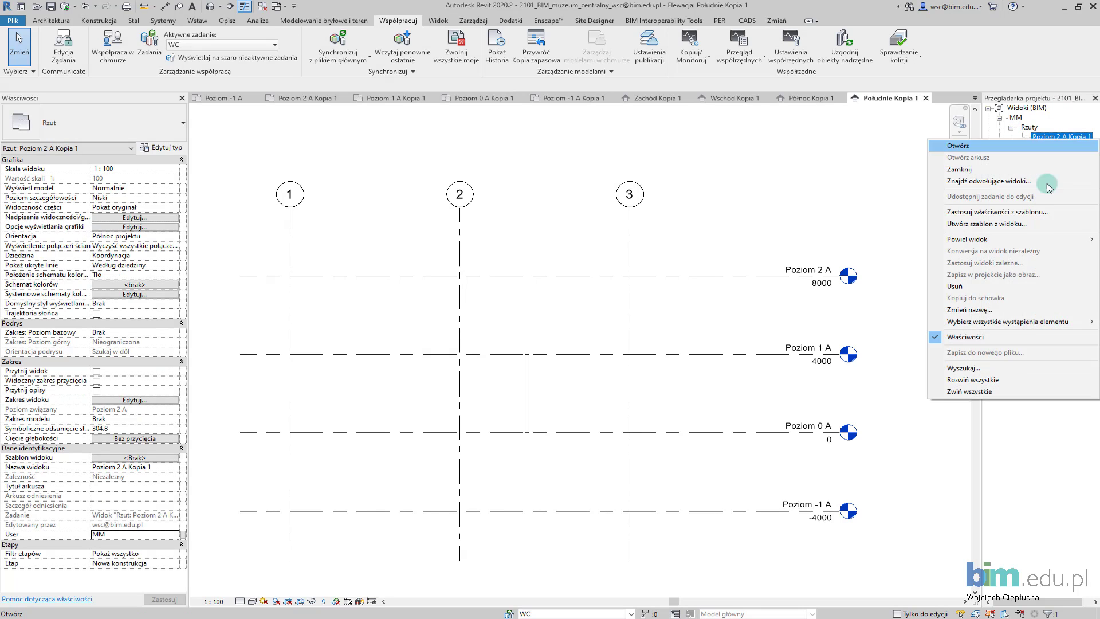
left_click(1087, 137)
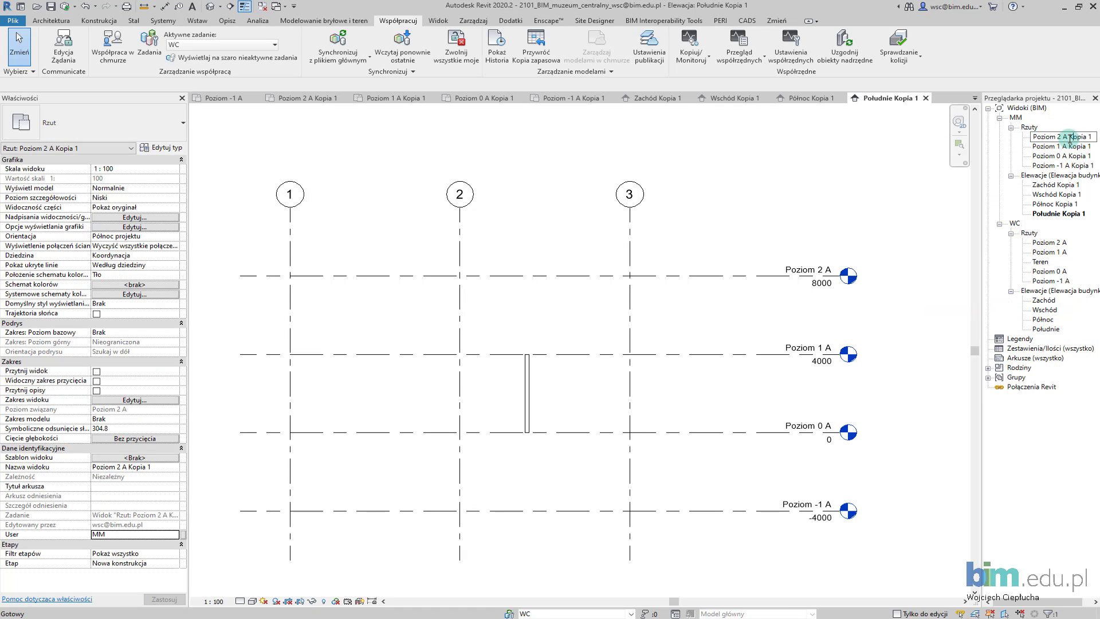
type("MM")
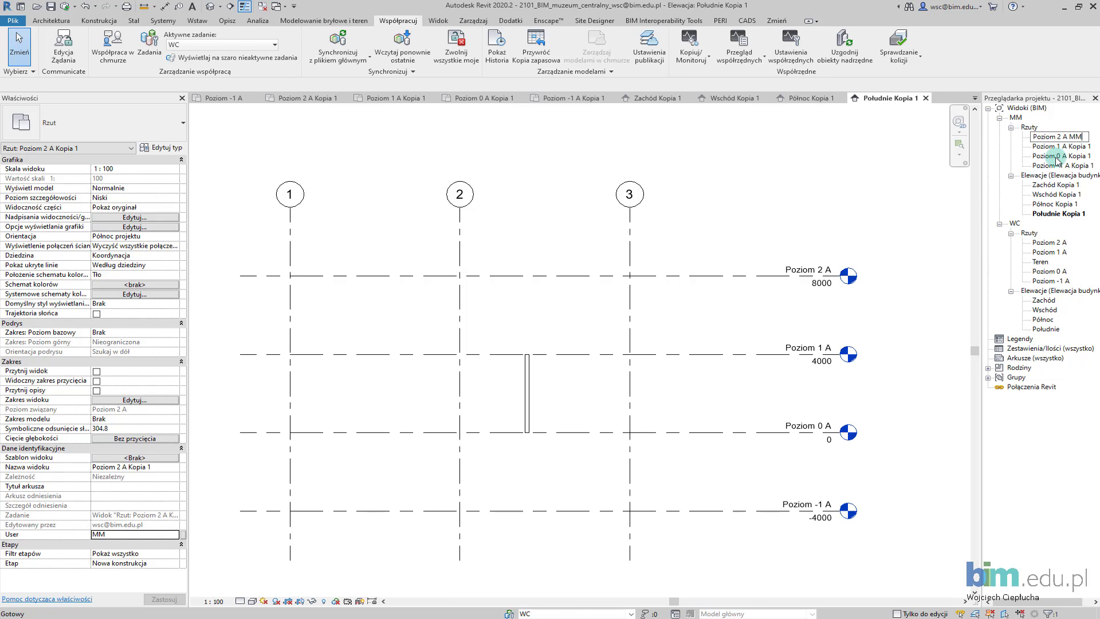
right_click(1071, 147)
left_click(974, 314)
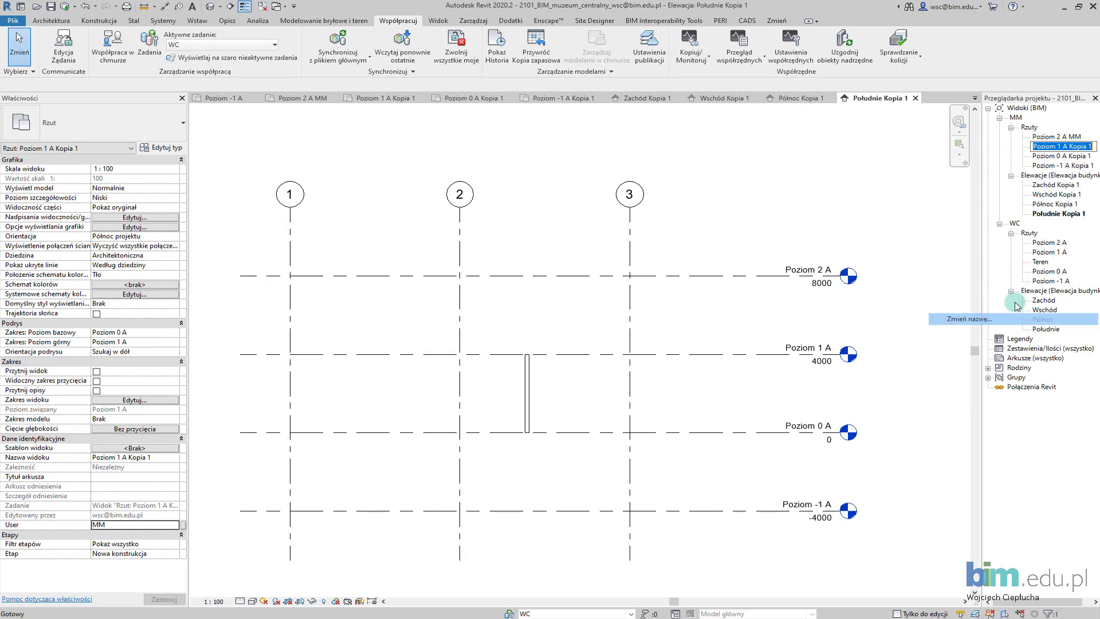
right_click(1066, 146)
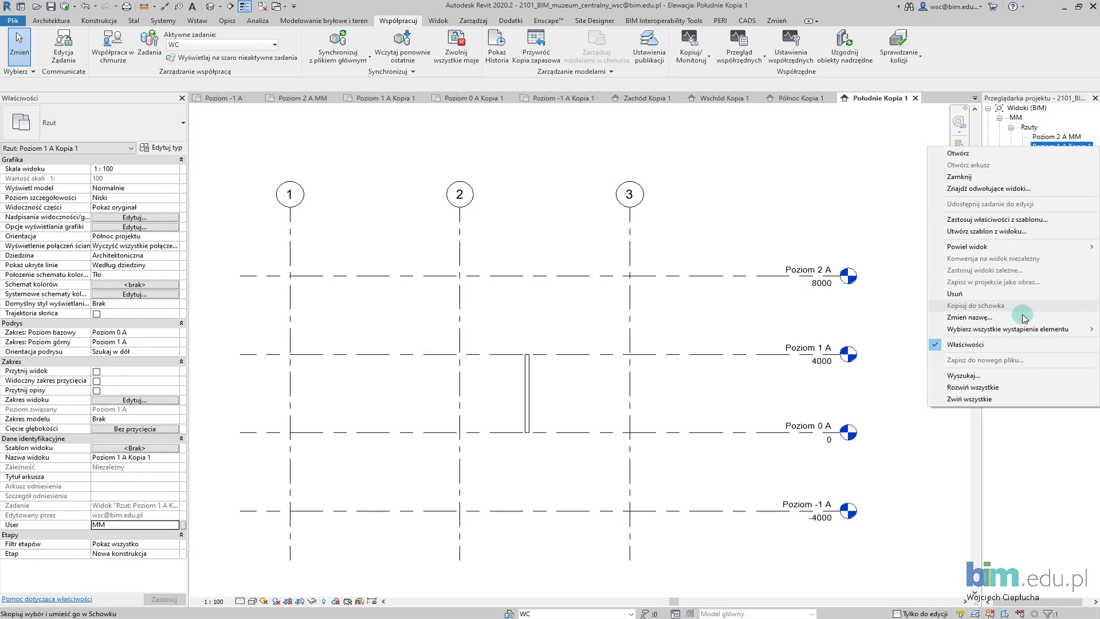
left_click(1020, 312)
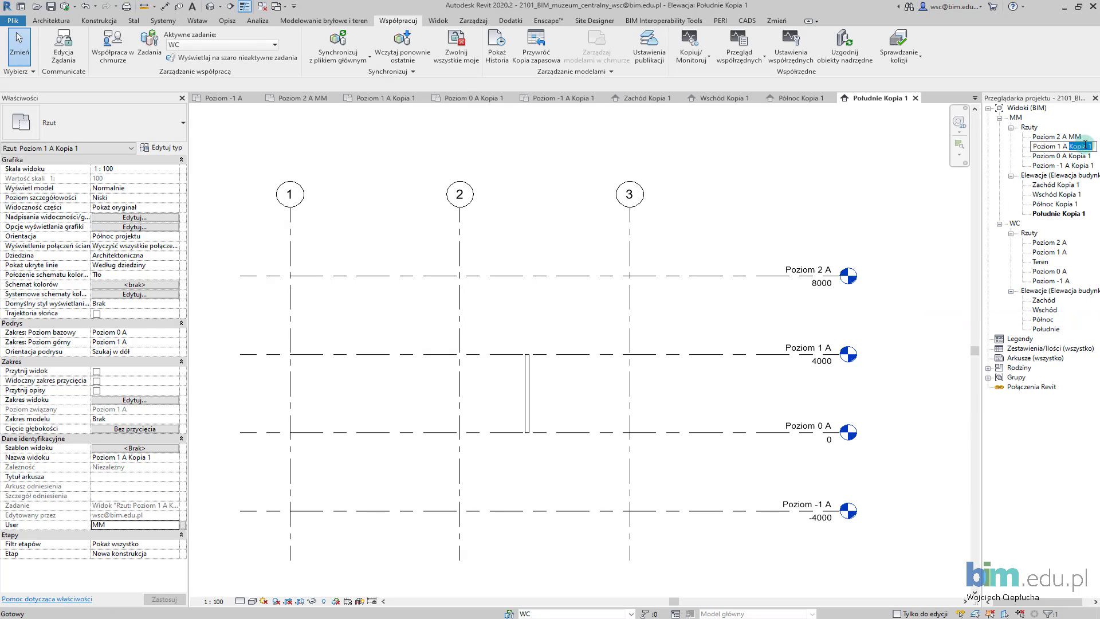
type("MM")
right_click(1070, 155)
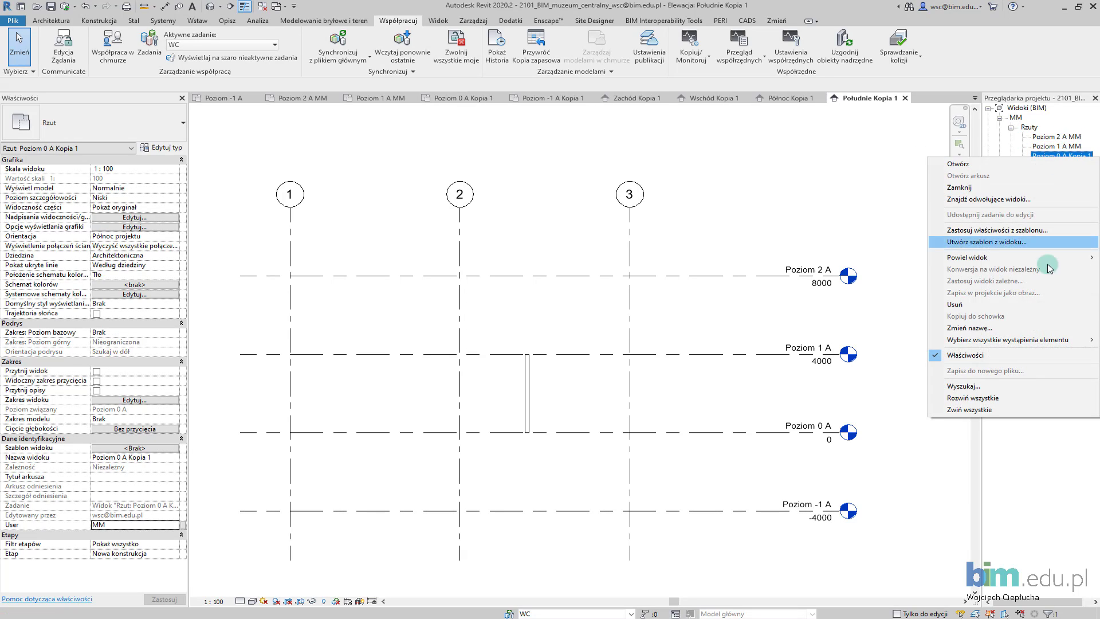
left_click(1023, 329)
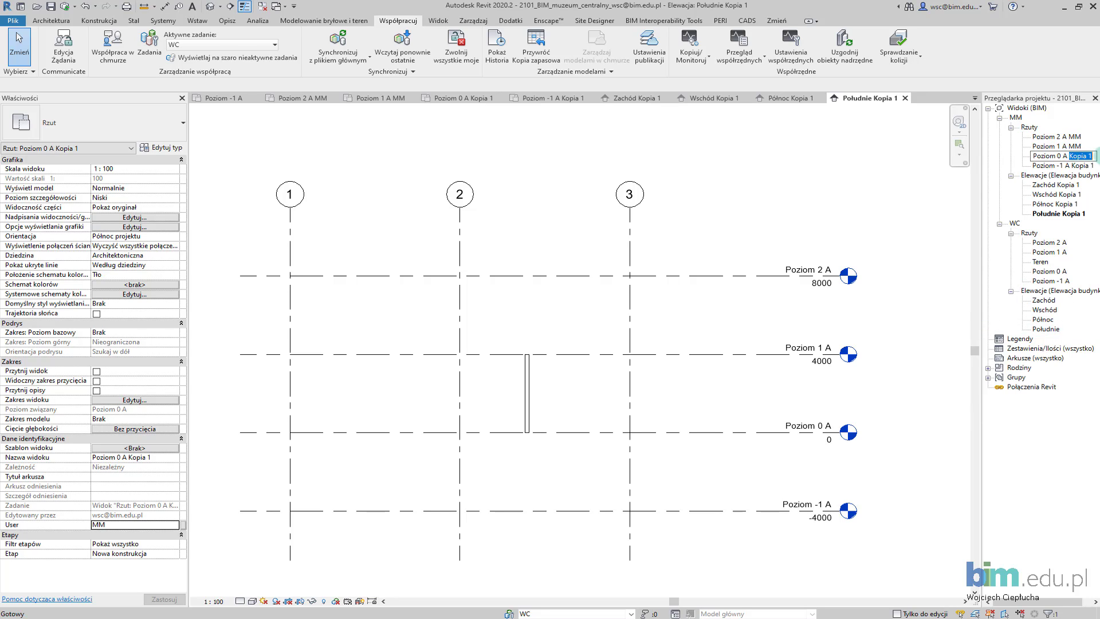
type("MM")
right_click(1063, 165)
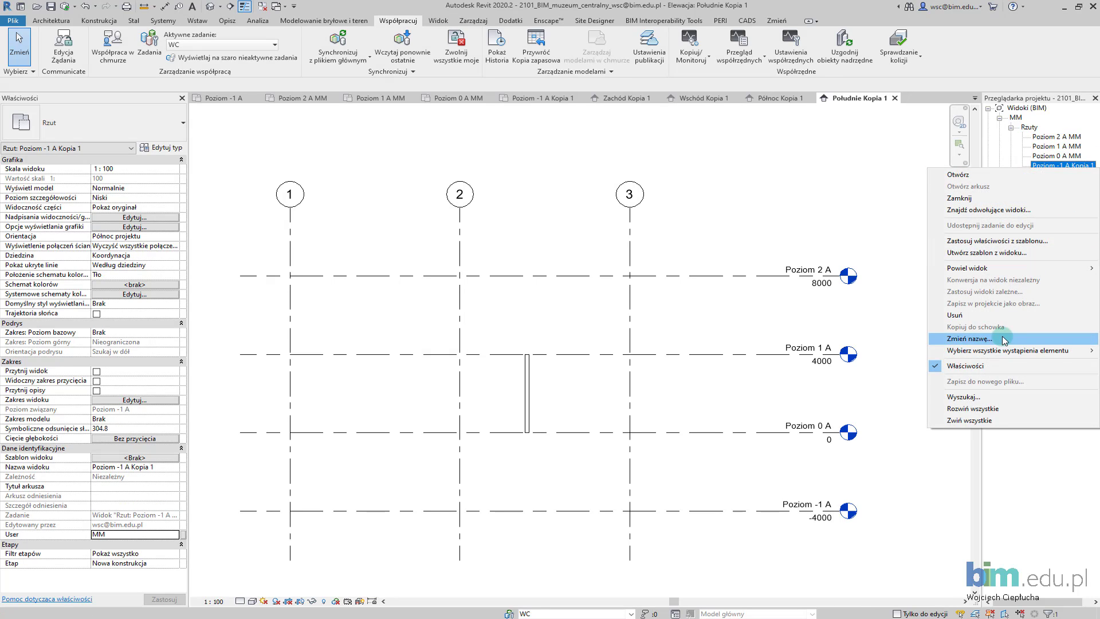
left_click(1005, 340)
left_click_drag(1073, 165, 1084, 198)
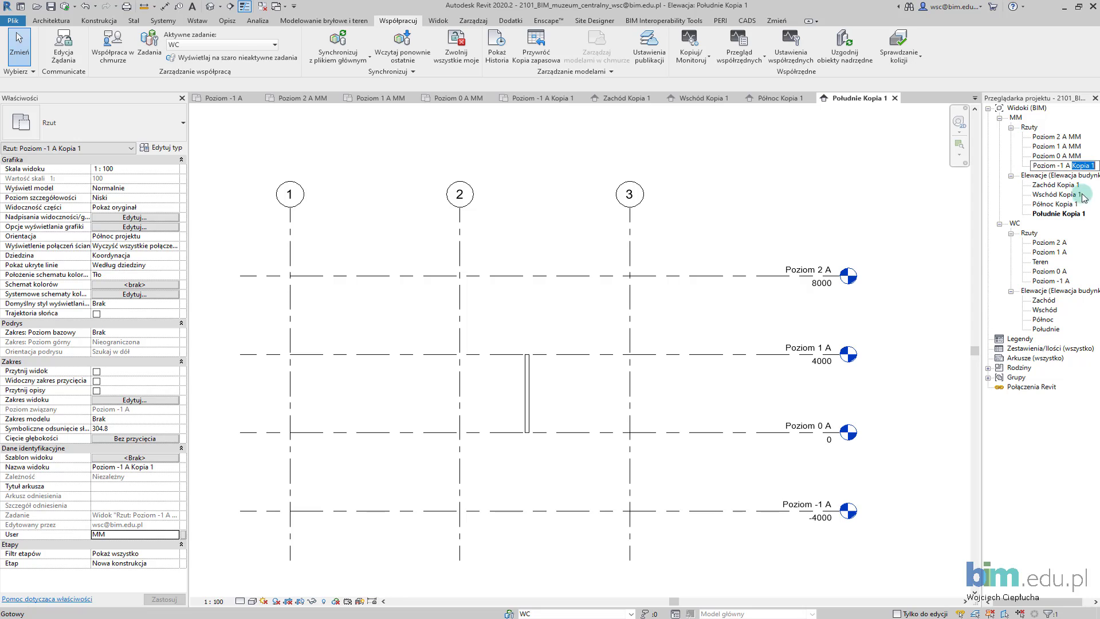
type("MM")
left_click(1073, 186)
Step: Rename the Zachód, Wschód, Północ and Południe Kopia 1 elevations to end in MM
right_click(1059, 185)
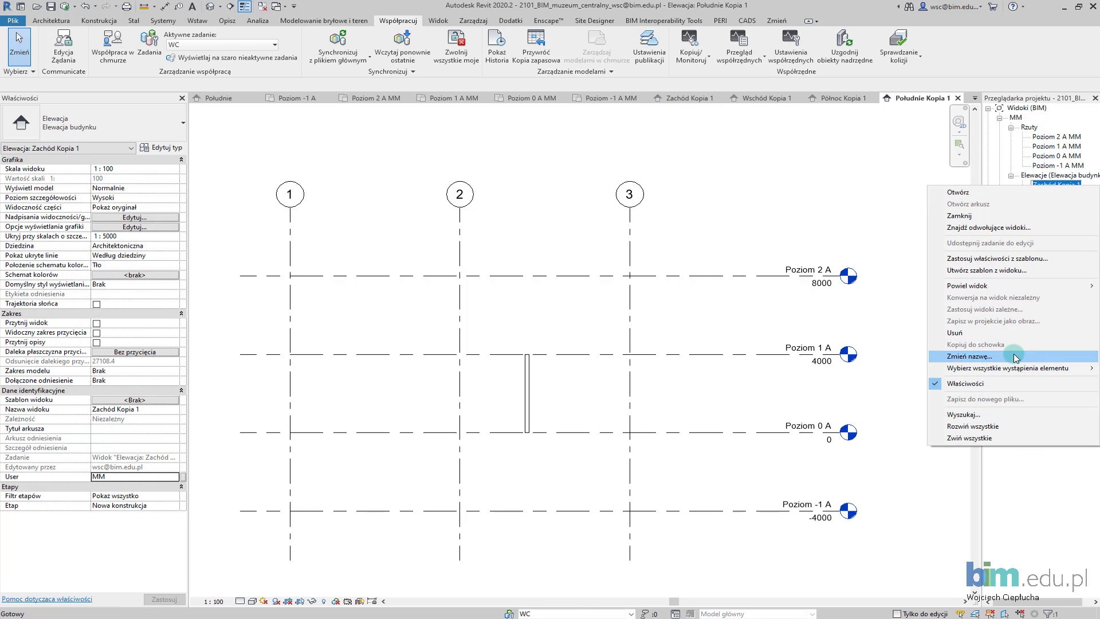
left_click(1014, 356)
type("Zachód MM")
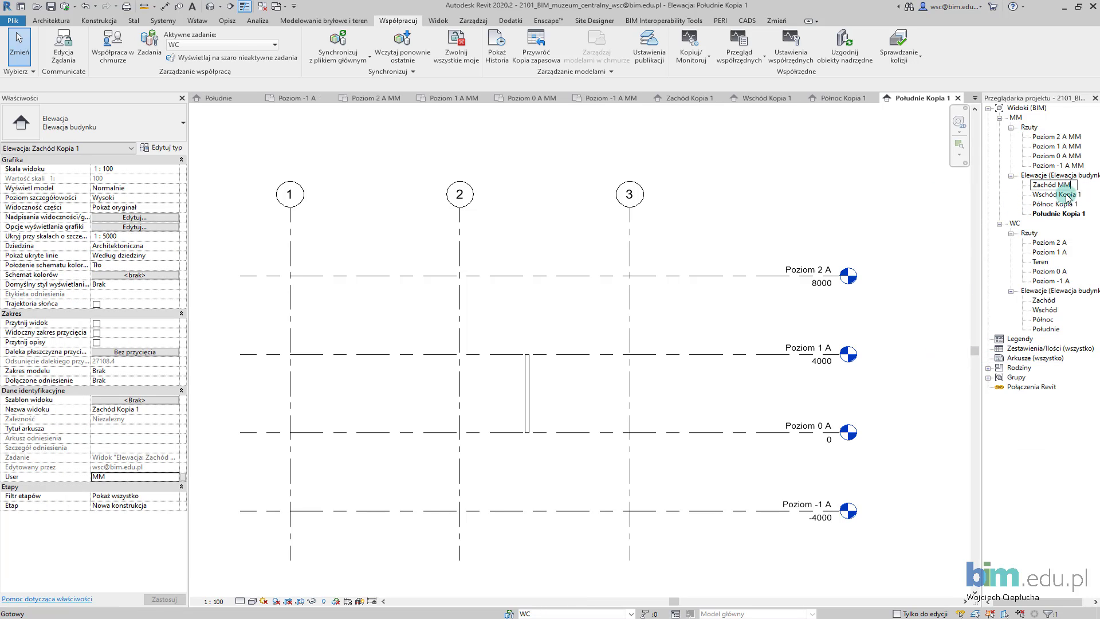
right_click(1067, 198)
left_click(950, 362)
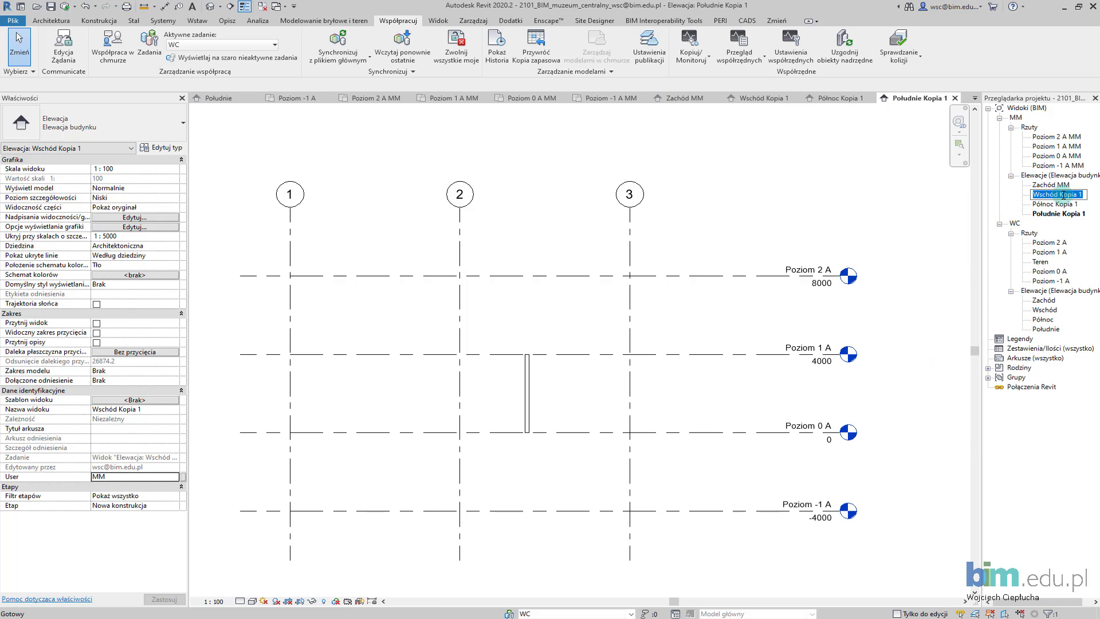
left_click(1069, 205)
right_click(1069, 205)
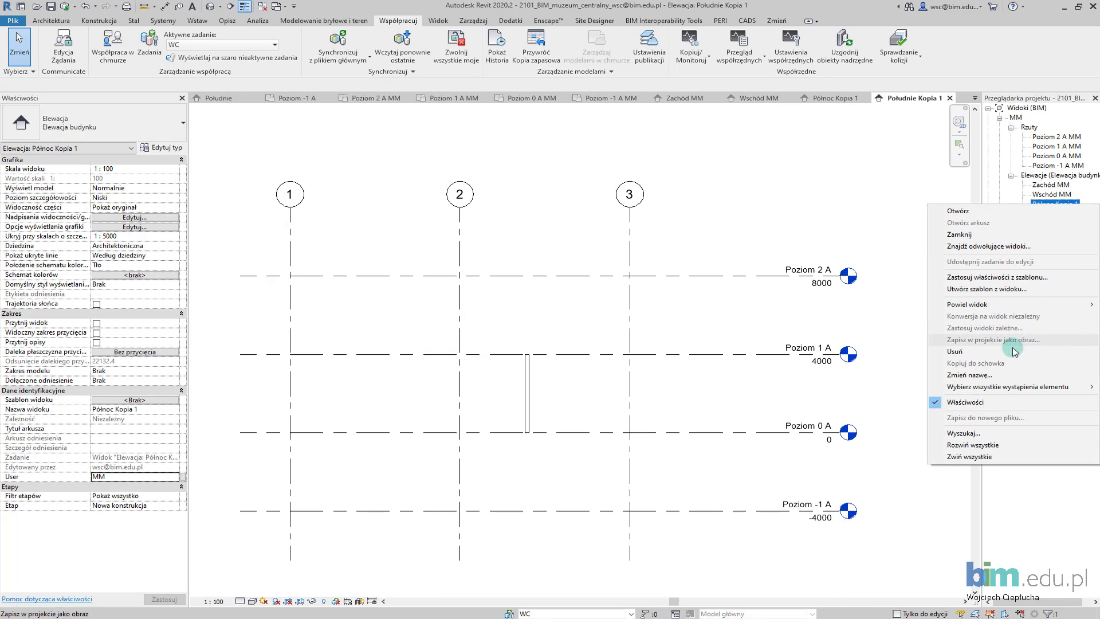
left_click(973, 374)
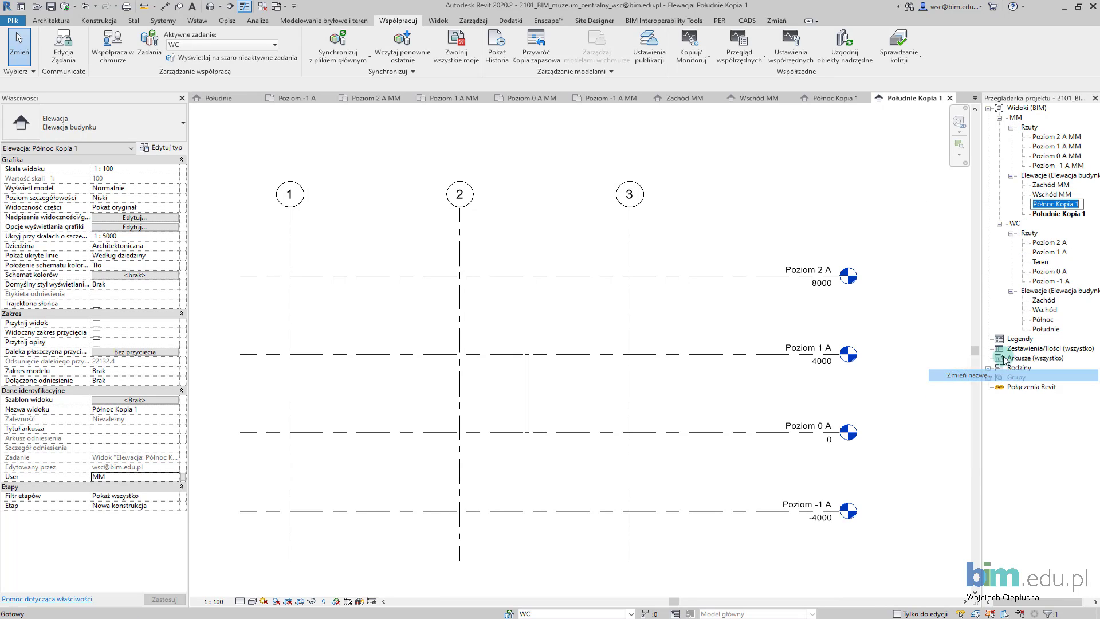
left_click(1076, 215)
right_click(1076, 215)
left_click(974, 384)
type("MM")
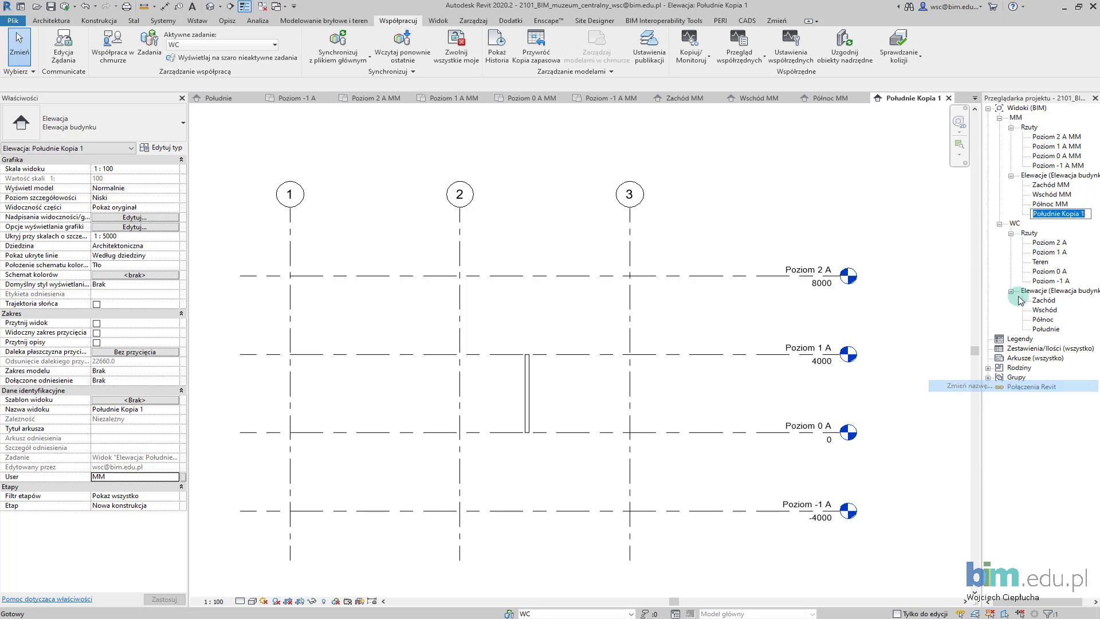
left_click(1057, 205)
Step: Review the properties of the renamed MM plan and elevation views
left_click(1057, 165)
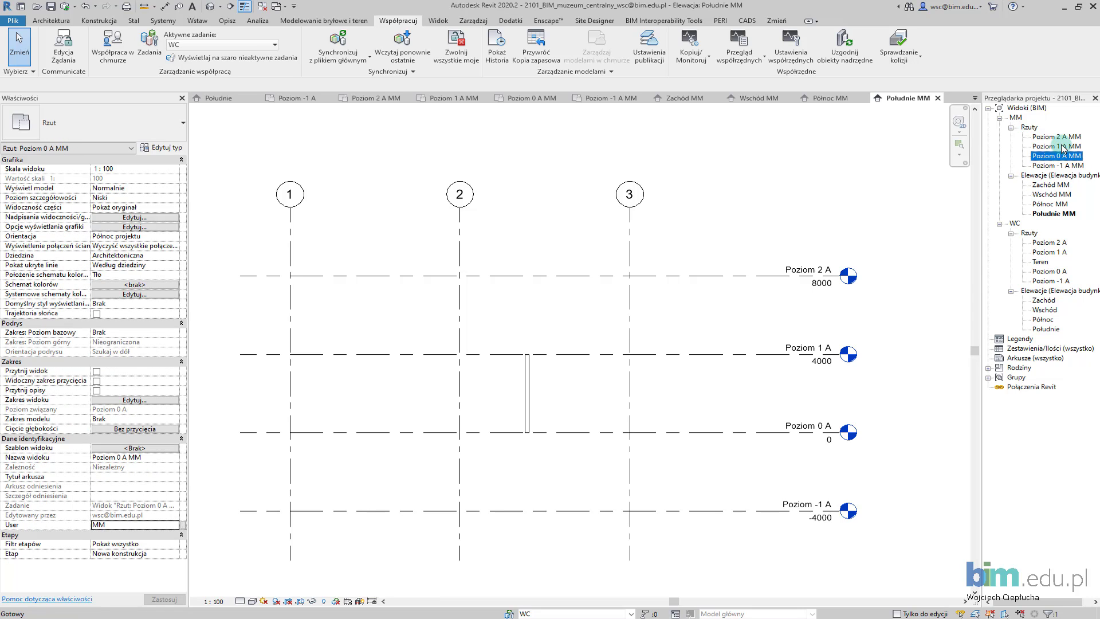
left_click(1056, 146)
left_click(1051, 184)
left_click(1051, 204)
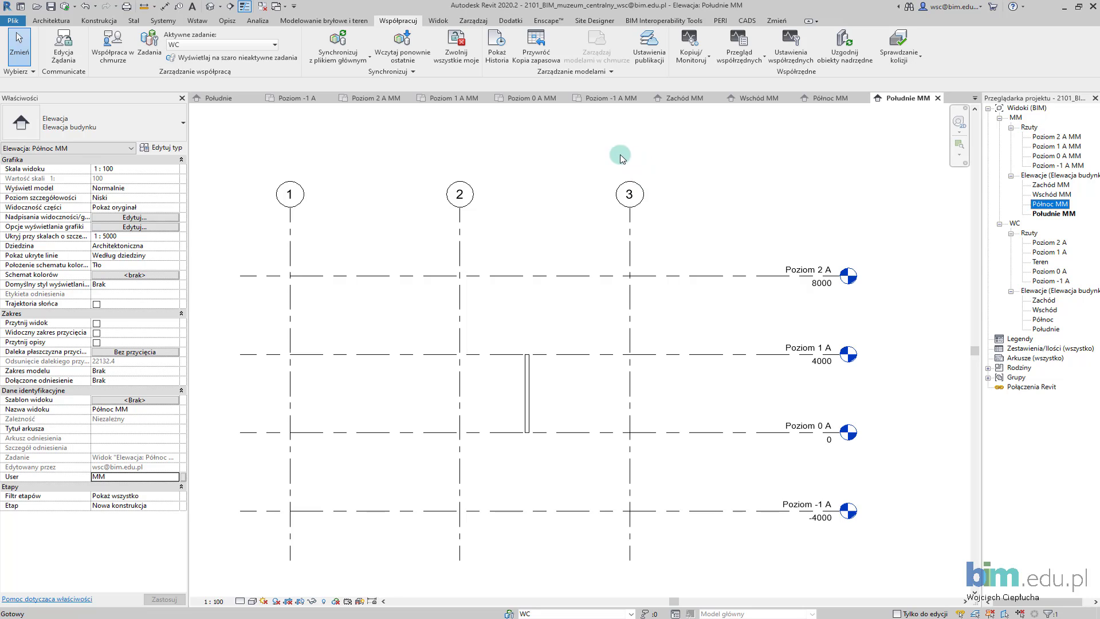
middle_click_drag(578, 173, 568, 173)
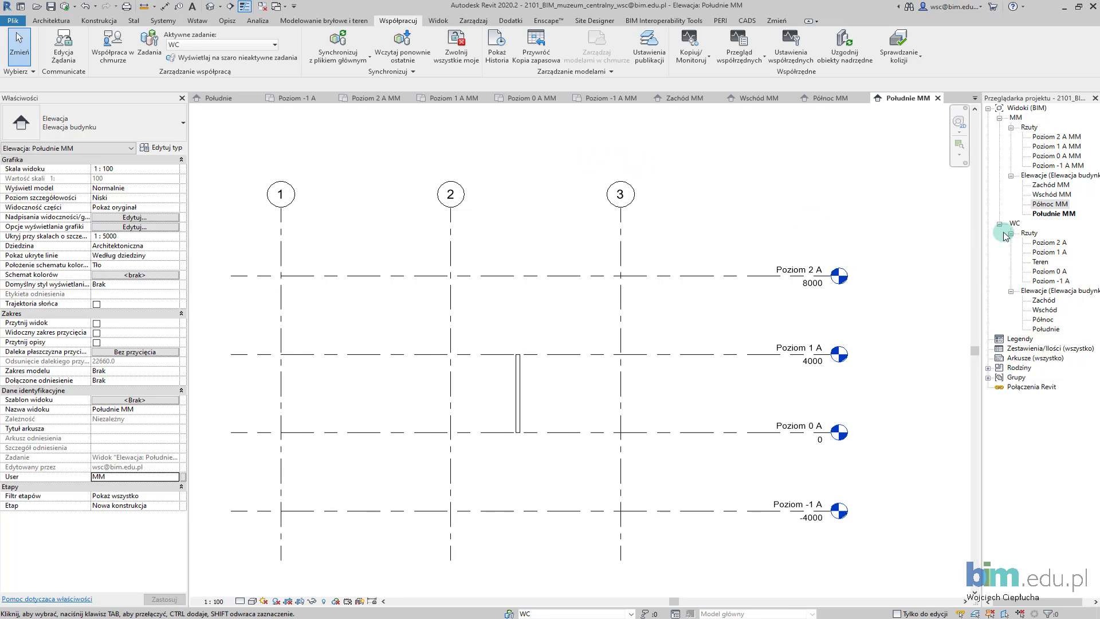
Step: From the Poziom 0 A floor plan, create the Default 3D View
double_click(1051, 273)
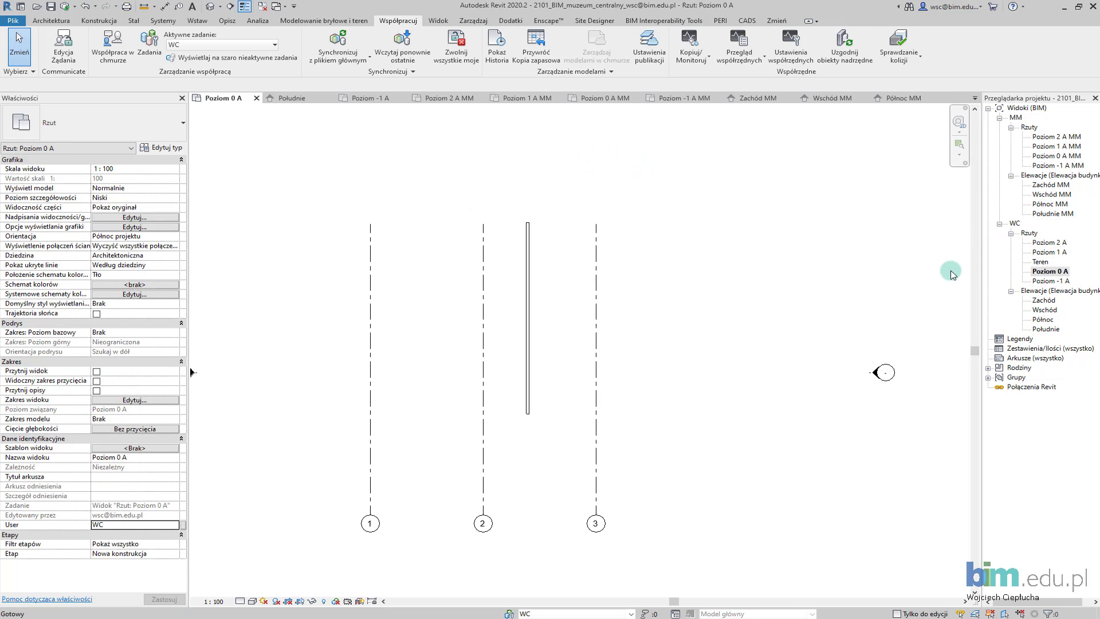
left_click(446, 23)
left_click(409, 58)
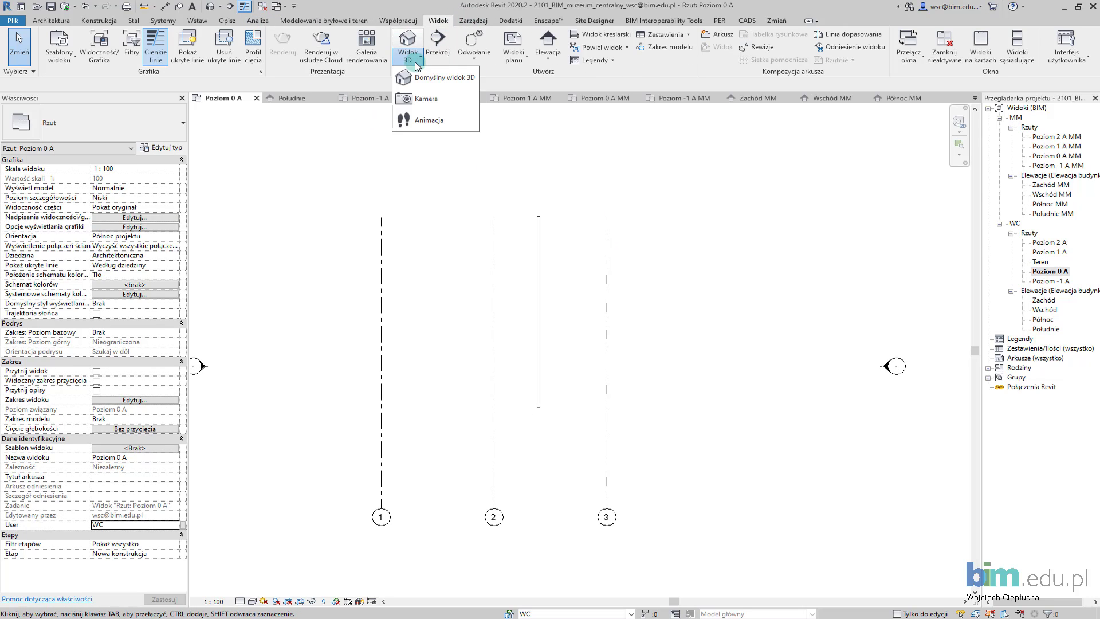
left_click(438, 85)
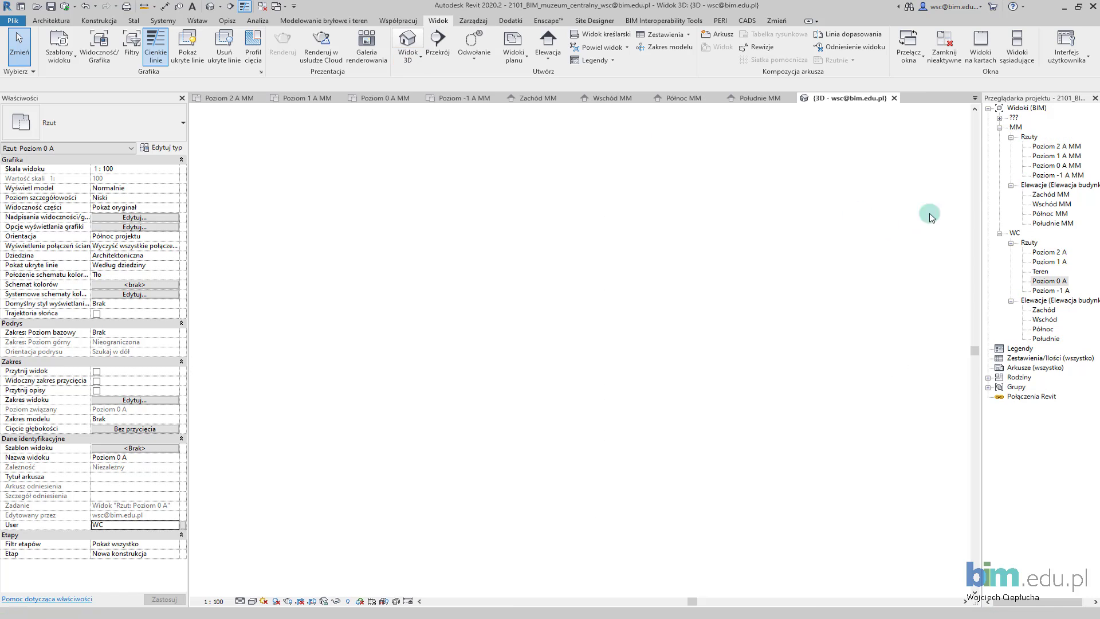
Step: Set the new 3D view's User property to WC
left_click(1000, 118)
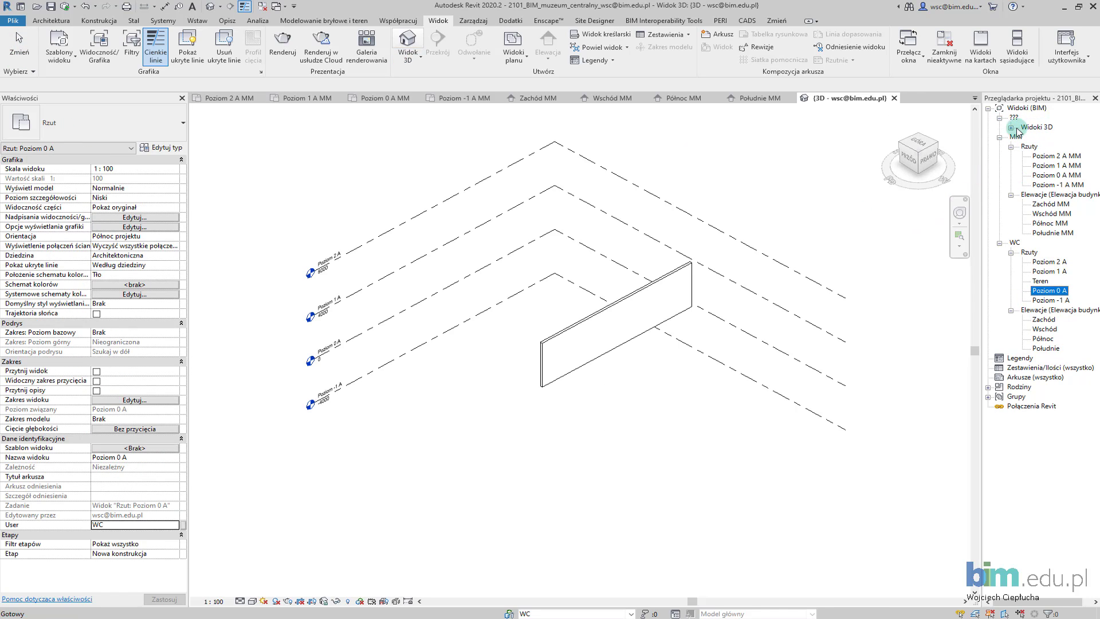
left_click(1011, 127)
left_click(1041, 137)
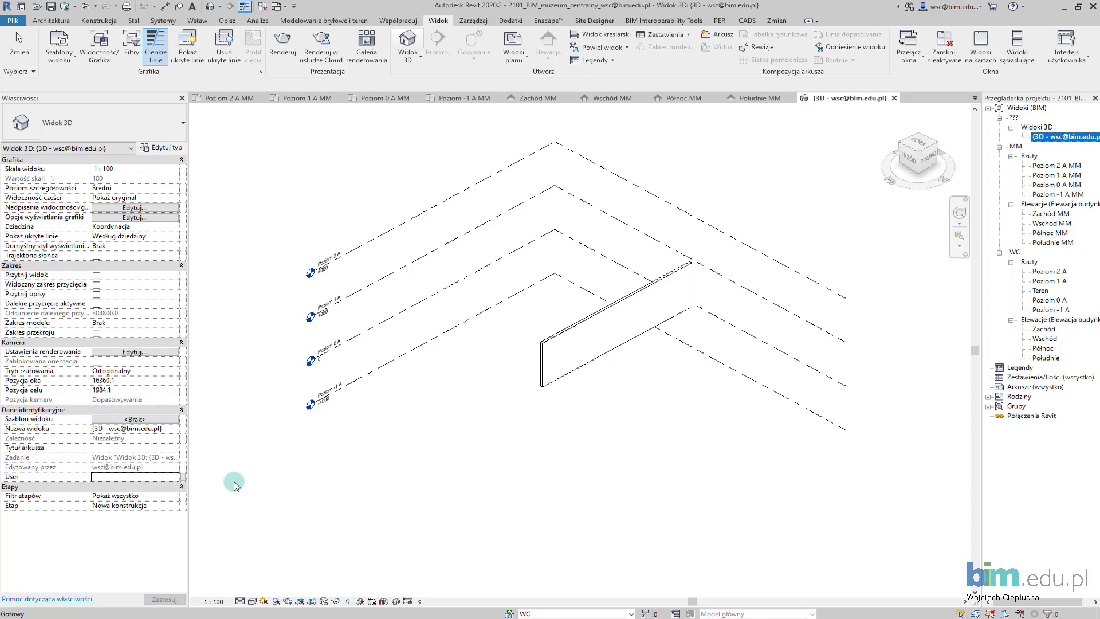
left_click(176, 480)
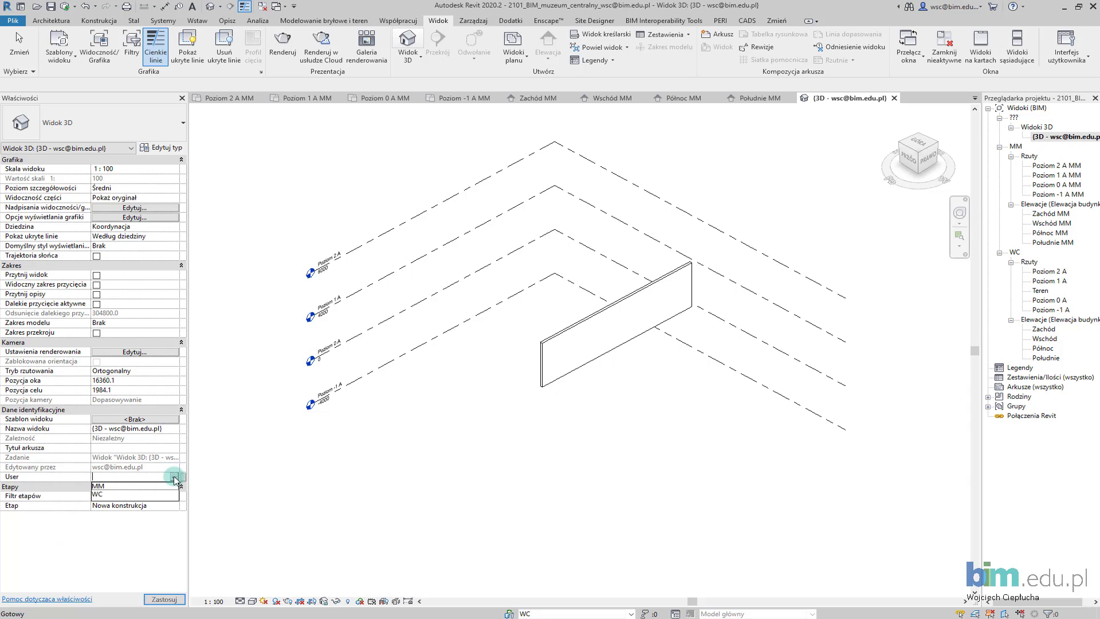
left_click(106, 495)
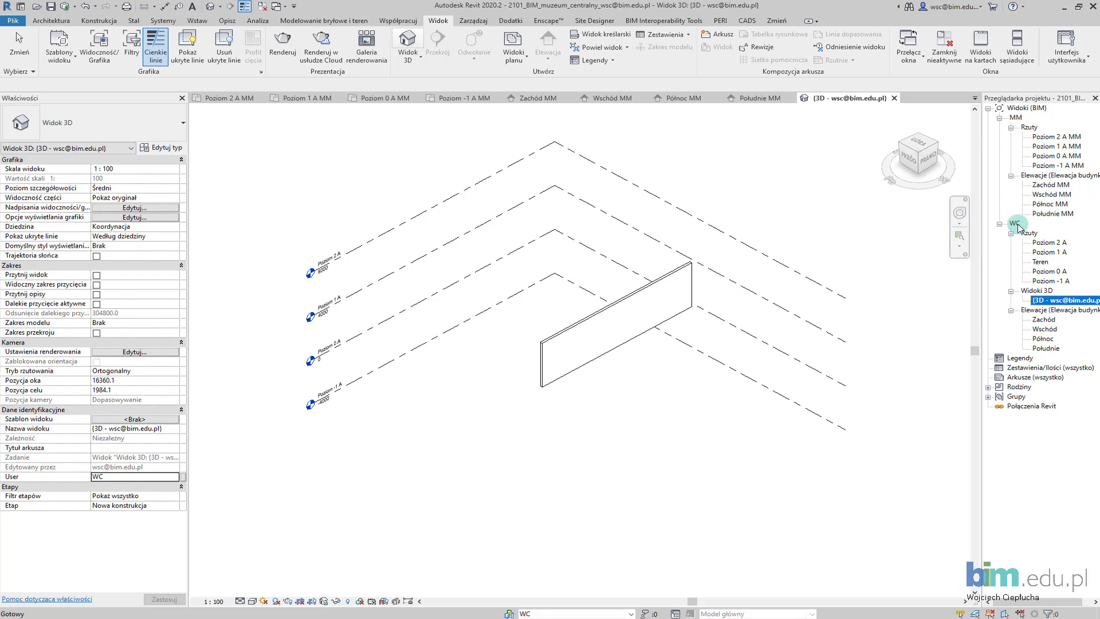
middle_click_drag(666, 405, 641, 447)
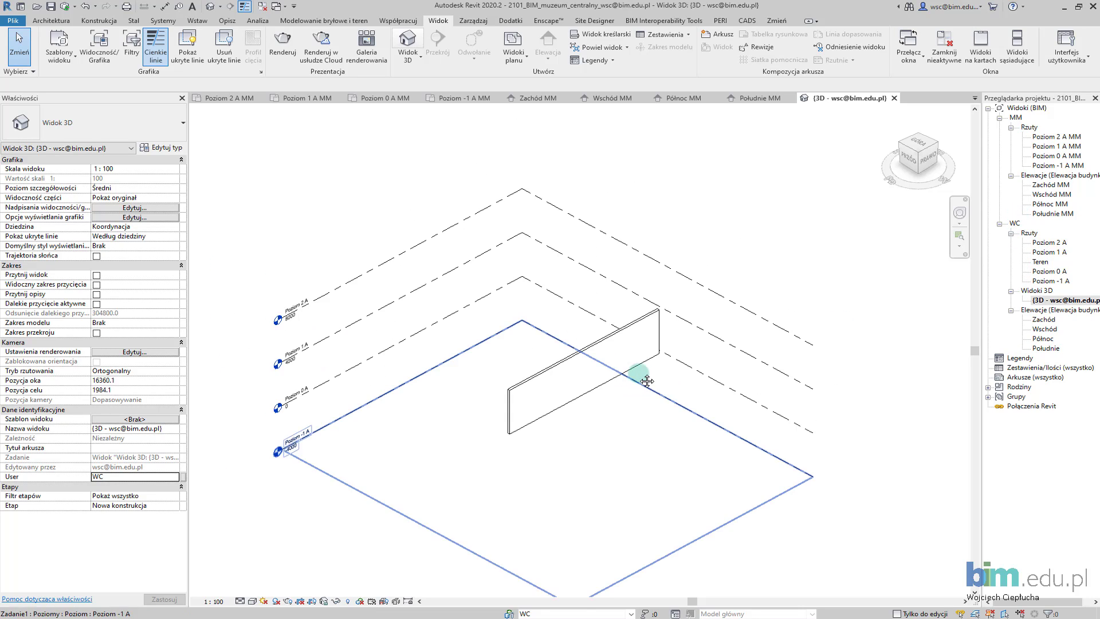
left_click(398, 20)
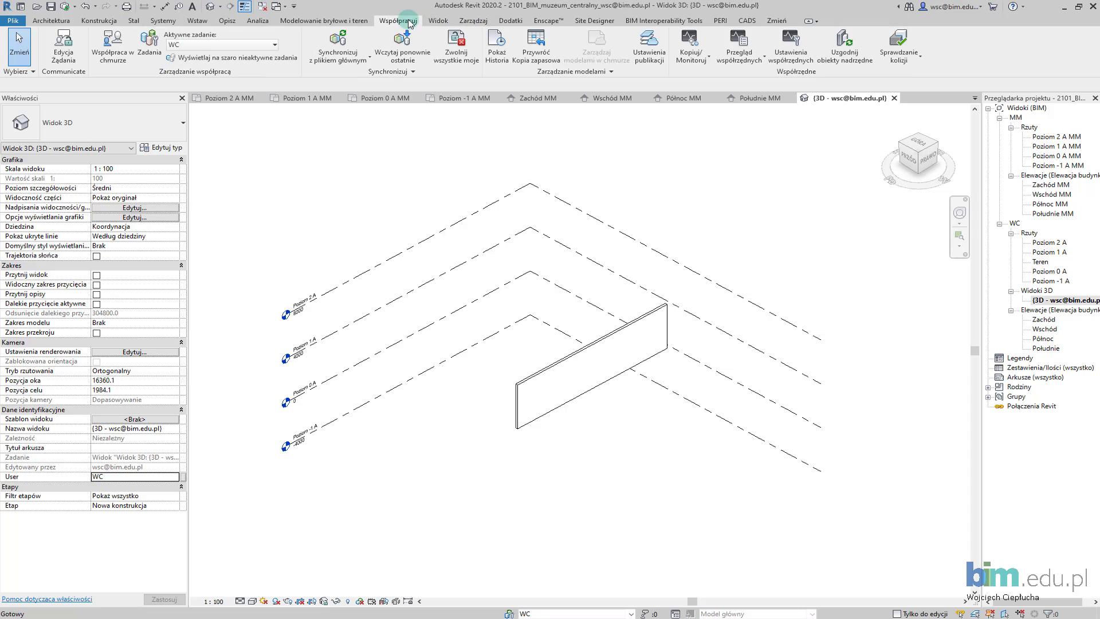
Step: Synchronize and Modify Settings with User-created Worksets checked for relinquishing
left_click(342, 63)
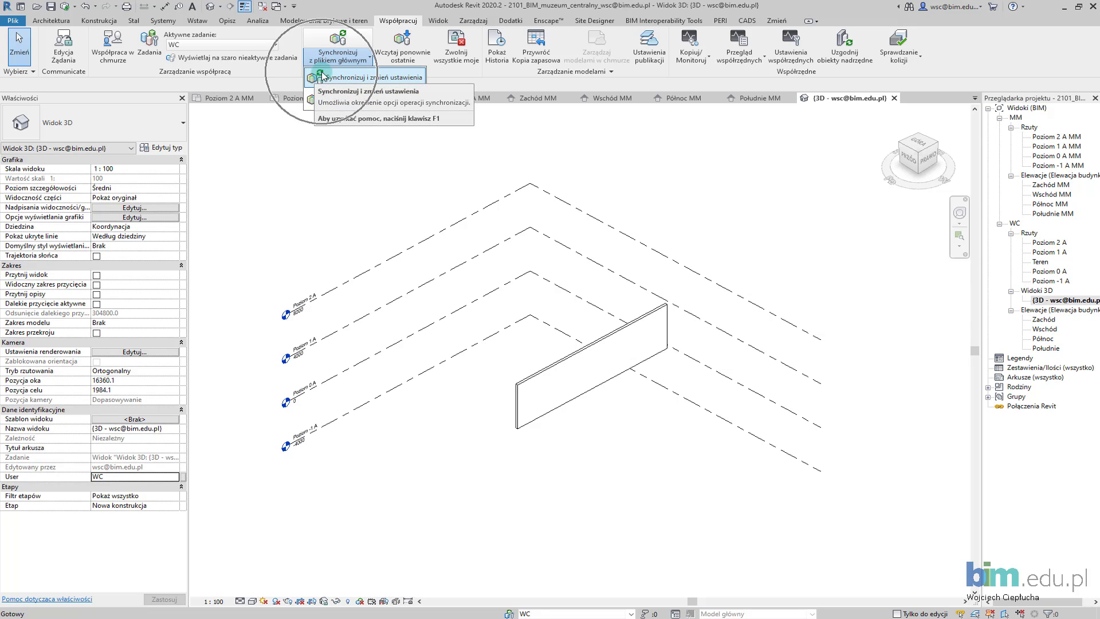
left_click(355, 80)
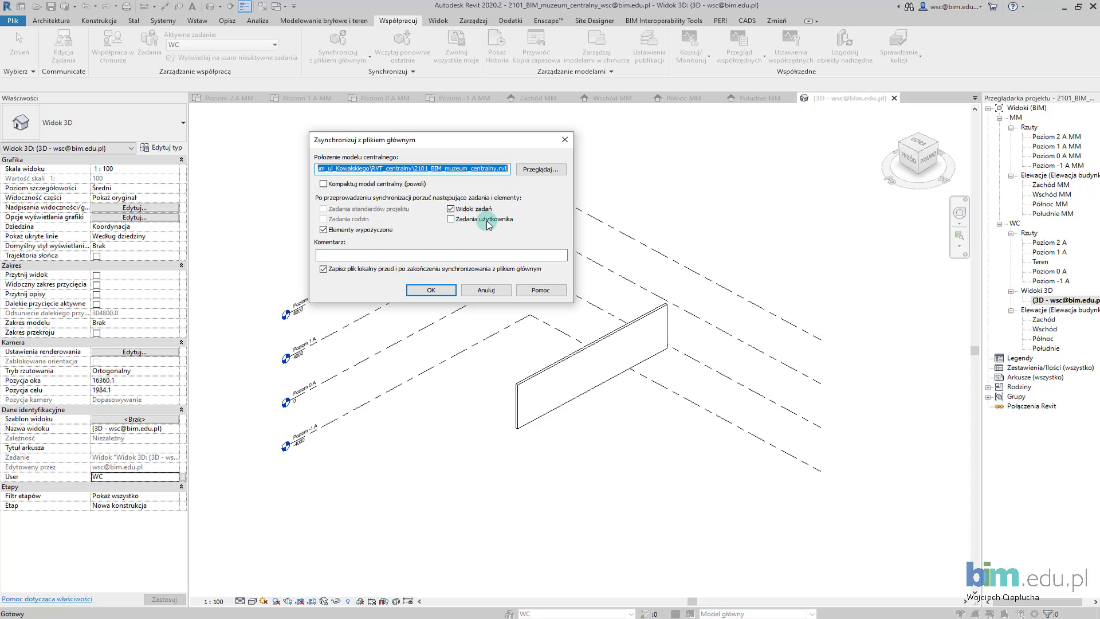
left_click(487, 222)
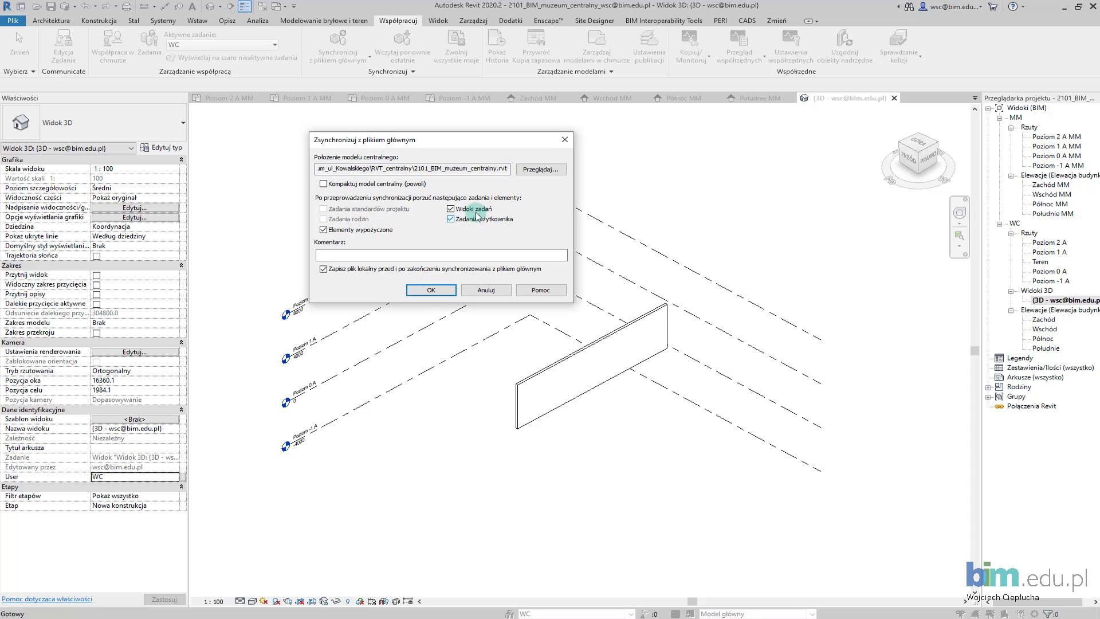
left_click(430, 291)
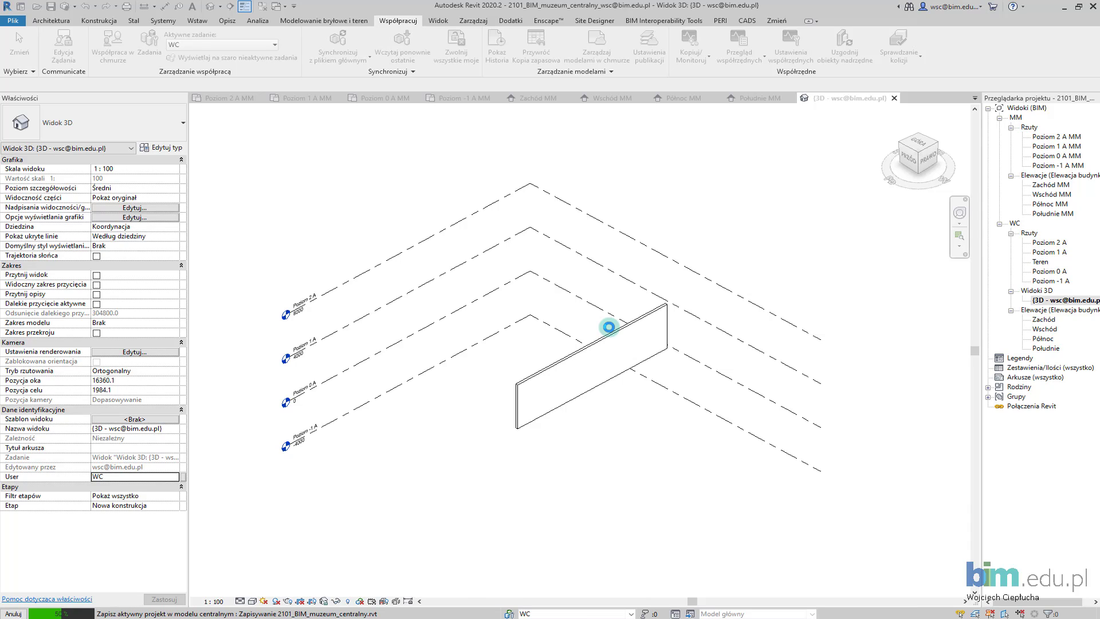
scroll(598, 329, "up", 2)
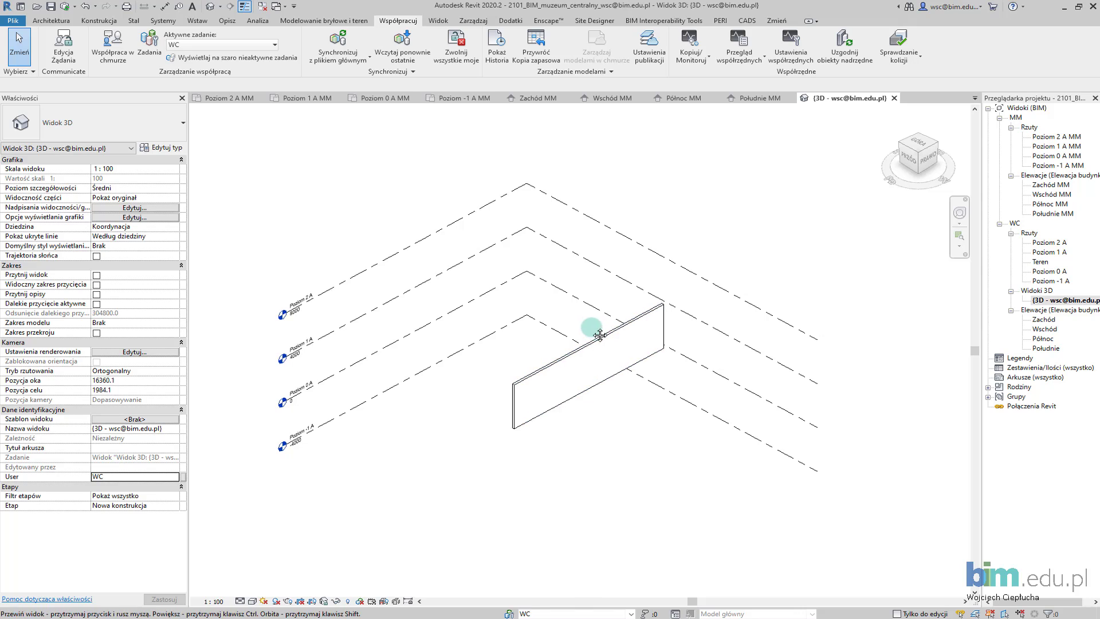
Step: Confirm no workset is editable or owned, then select the wall to see workset Zadanie1
left_click(149, 46)
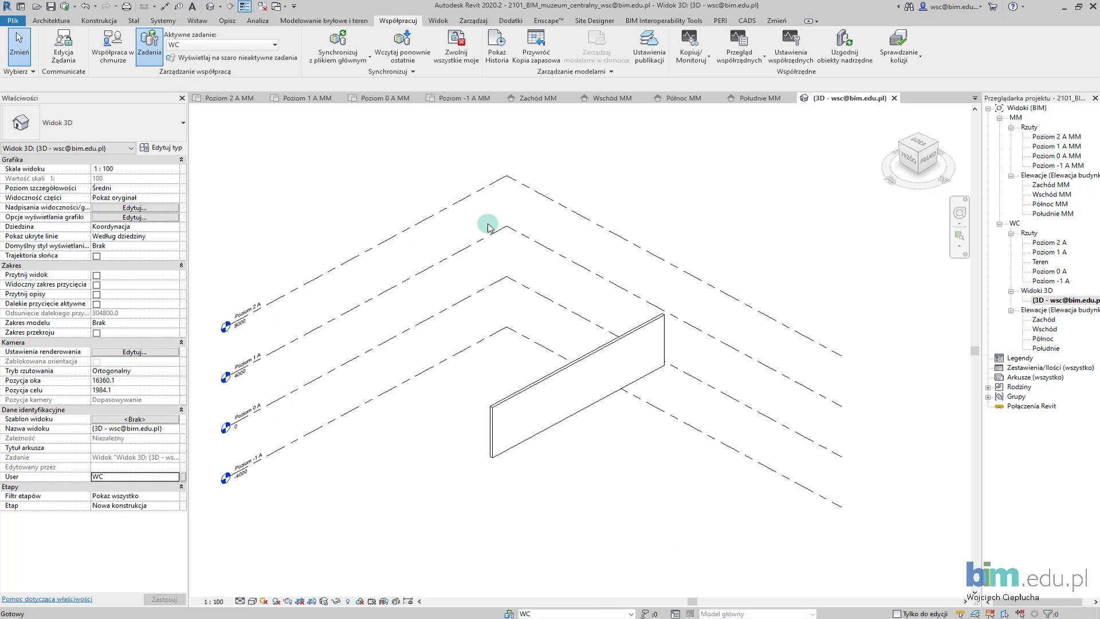
left_click_drag(404, 120, 296, 102)
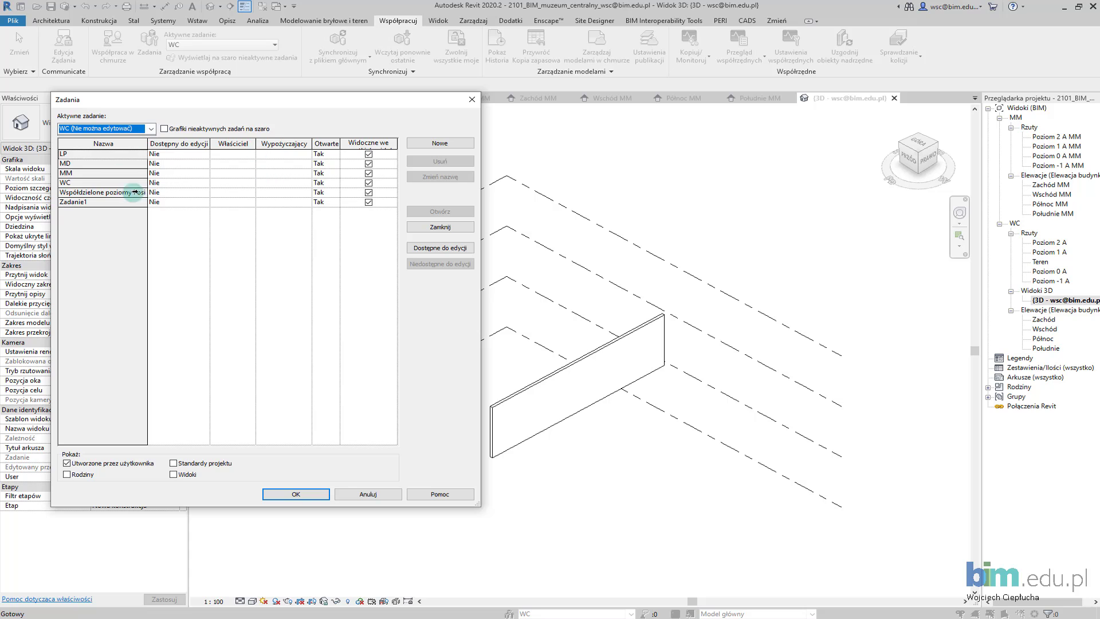
left_click(300, 493)
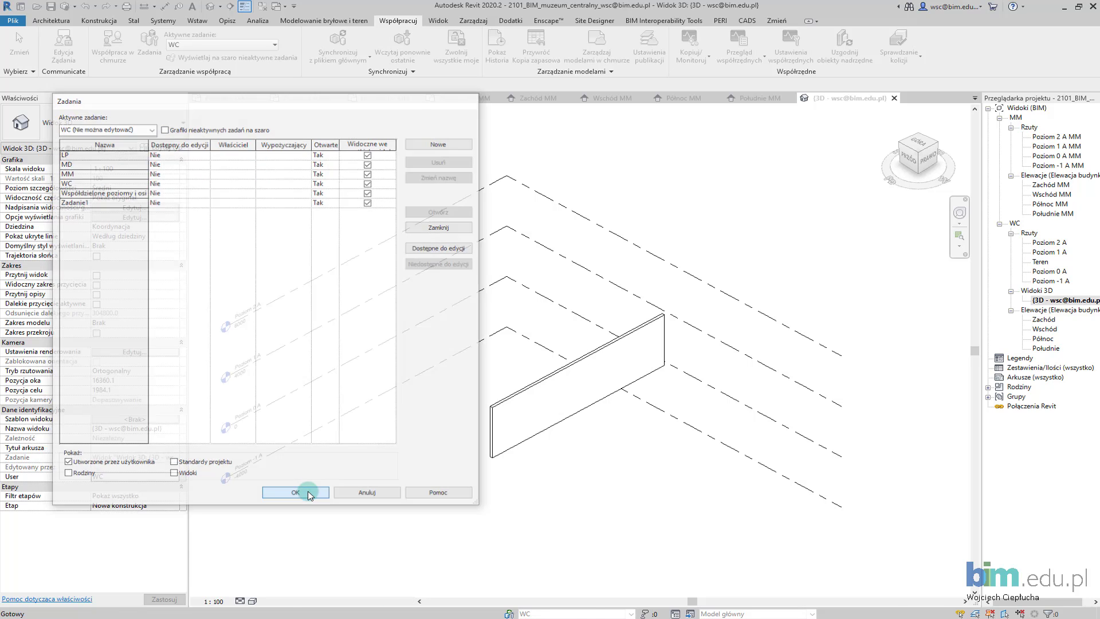
left_click(534, 389)
scroll(589, 394, "up", 3)
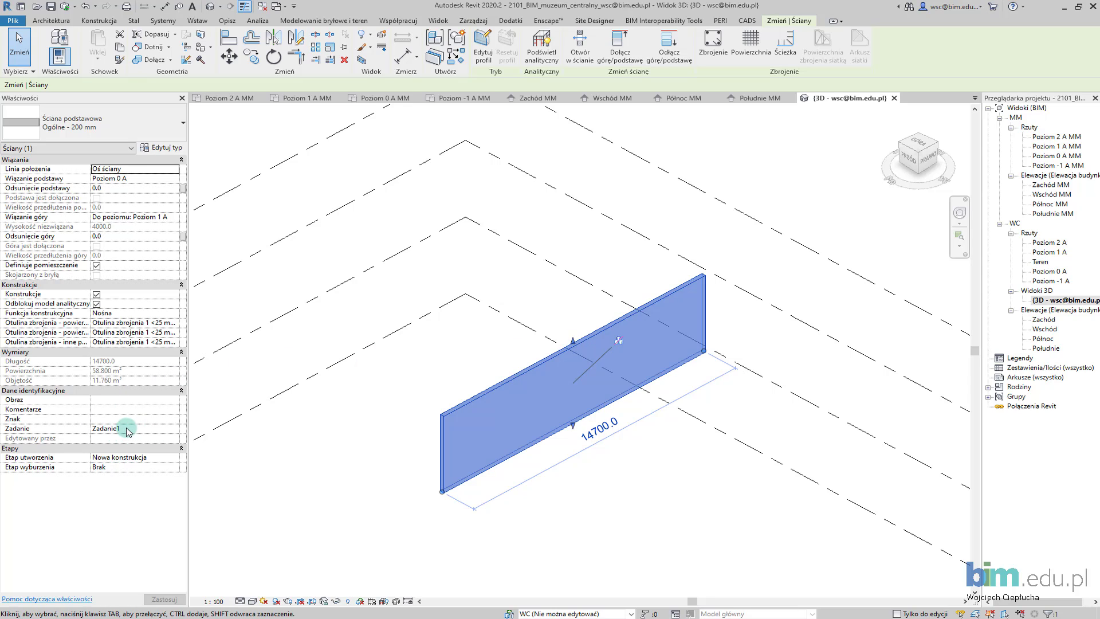
Step: Move the wall to the WC workset
left_click(169, 431)
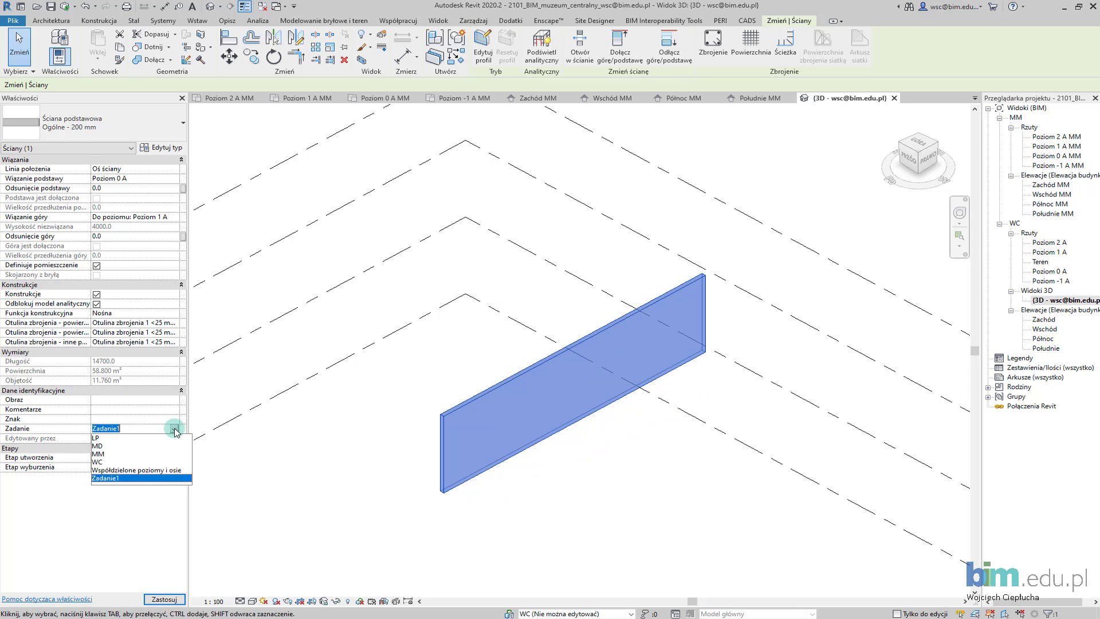
left_click(98, 461)
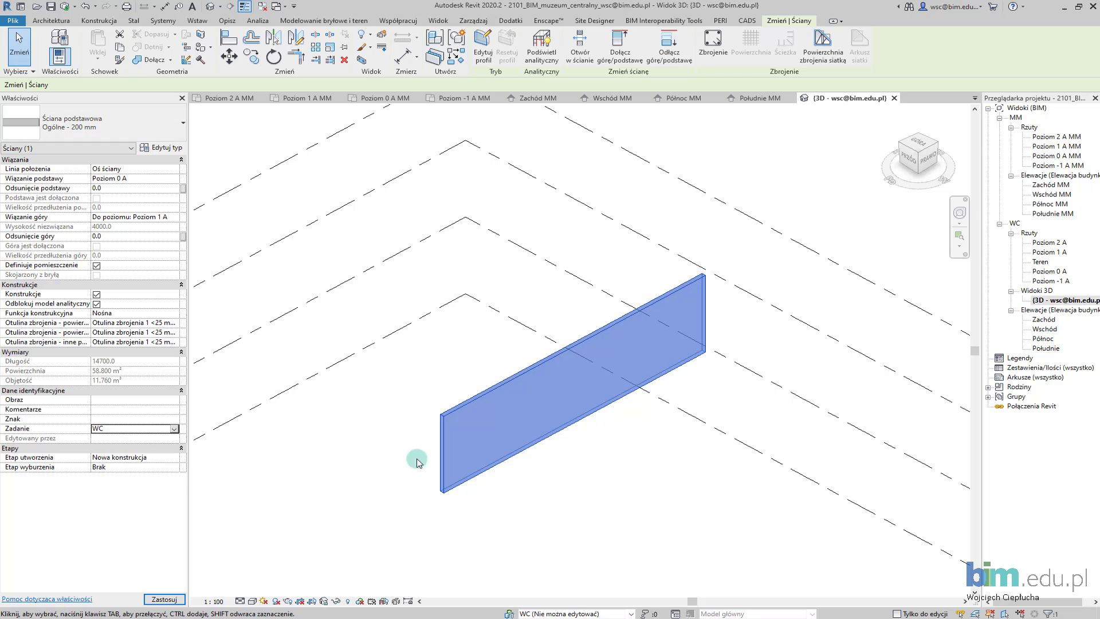
left_click(696, 439)
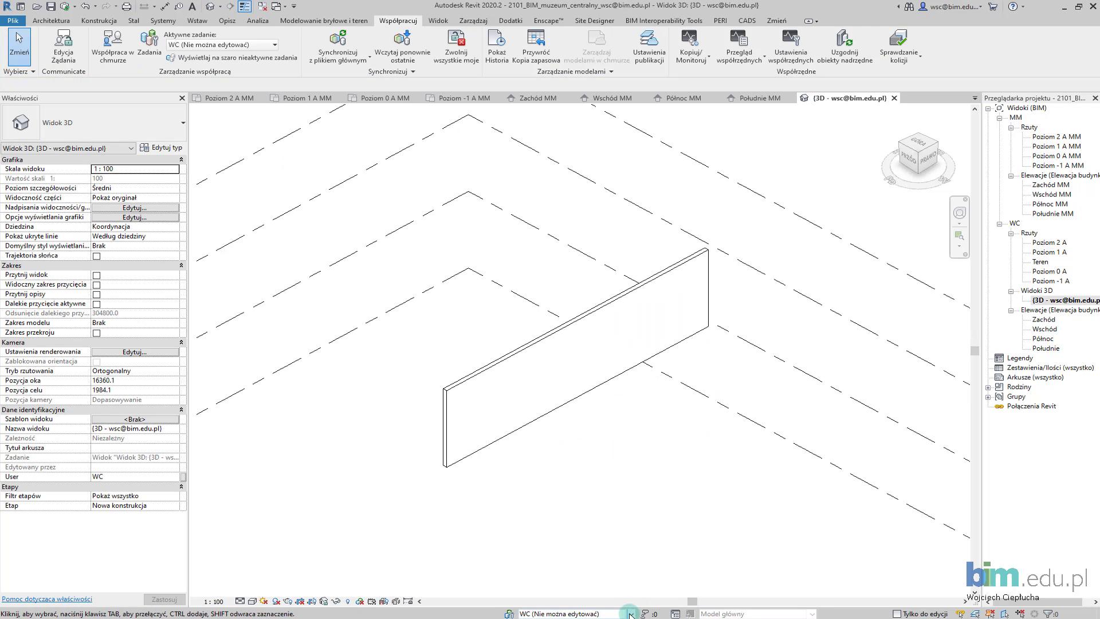
Step: Switch the active workset to MM and back to WC
left_click(631, 613)
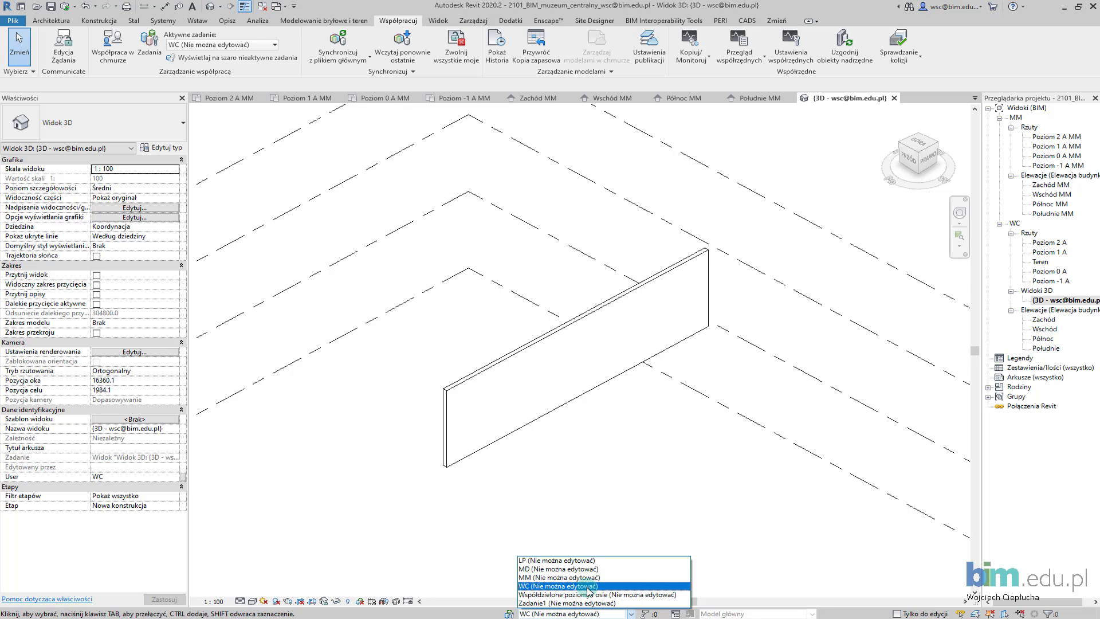
left_click(588, 586)
mouse_move(581, 518)
middle_mouse_down()
mouse_move(582, 560)
mouse_move(626, 577)
mouse_move(627, 591)
middle_mouse_up()
left_click(630, 613)
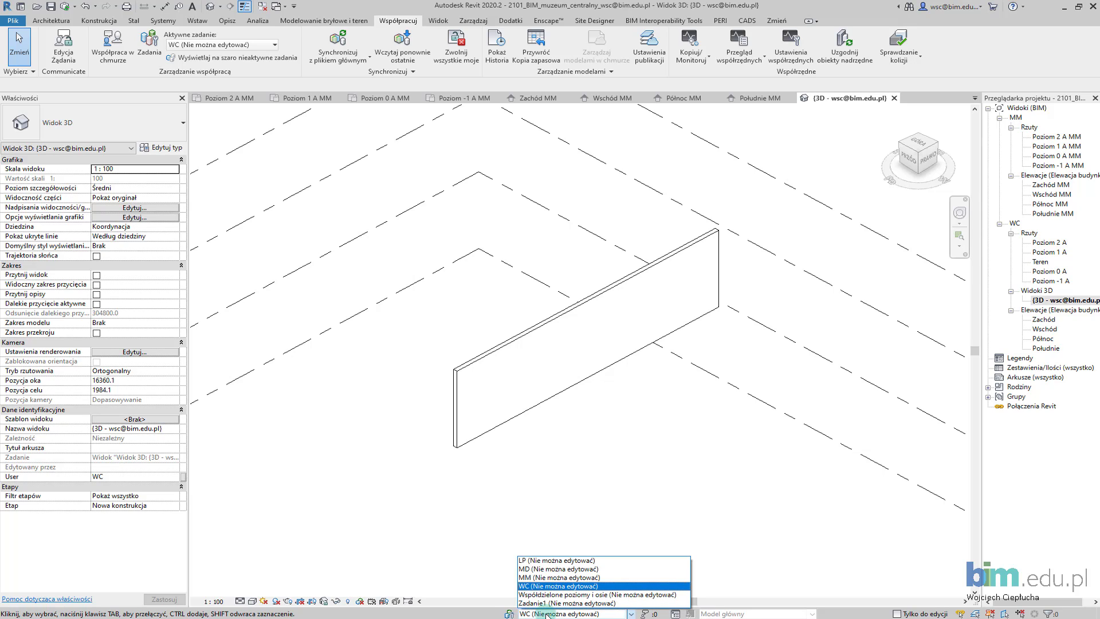
left_click(542, 578)
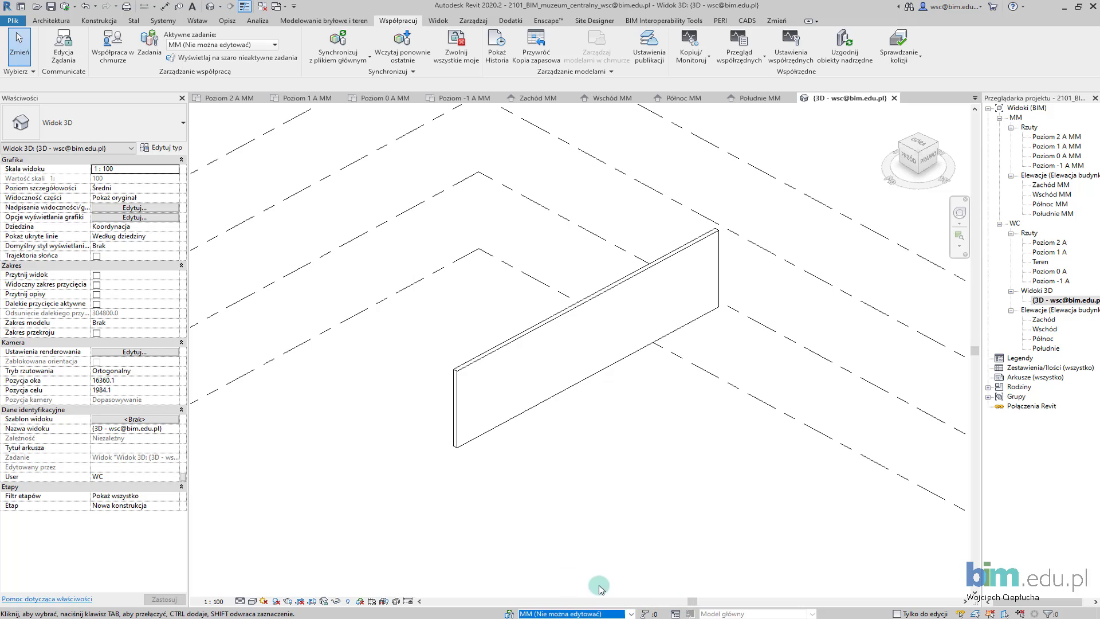
left_click(633, 613)
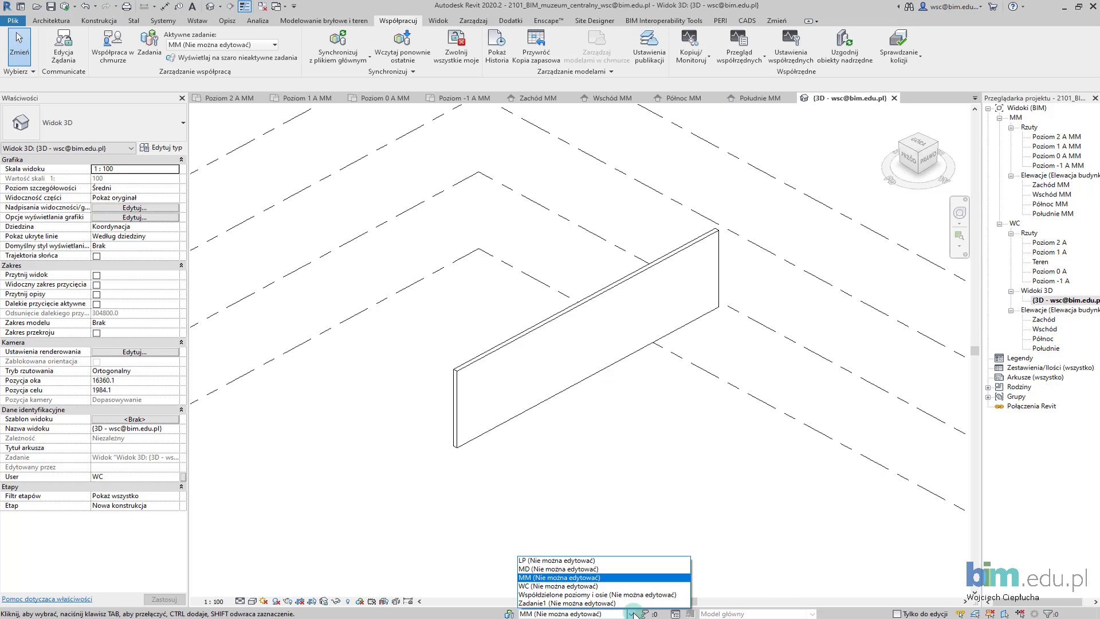
left_click(567, 579)
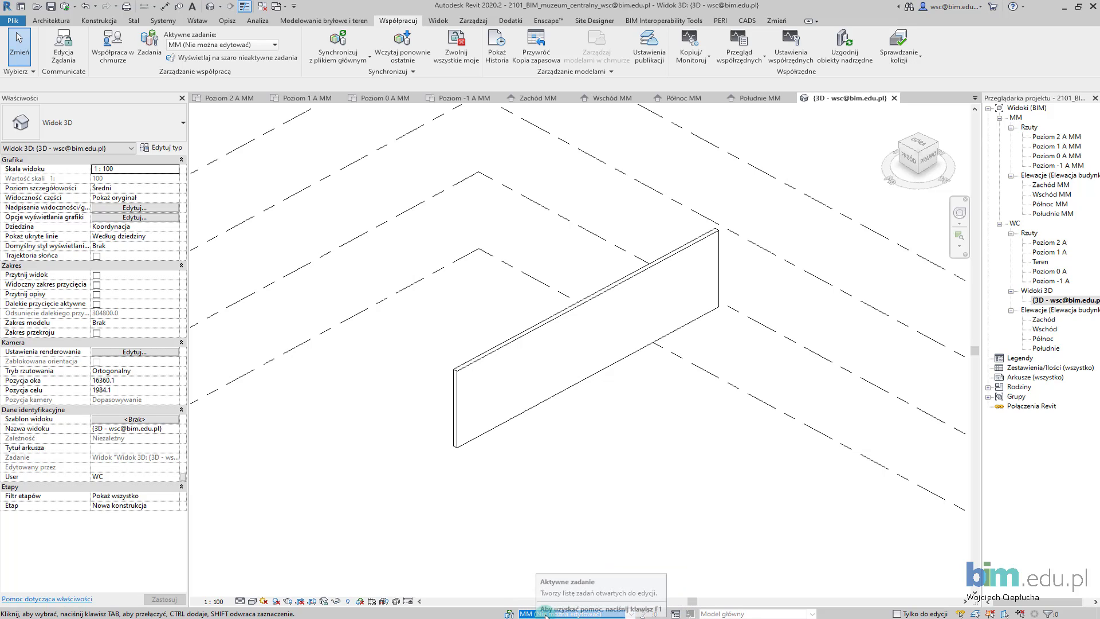
left_click(632, 614)
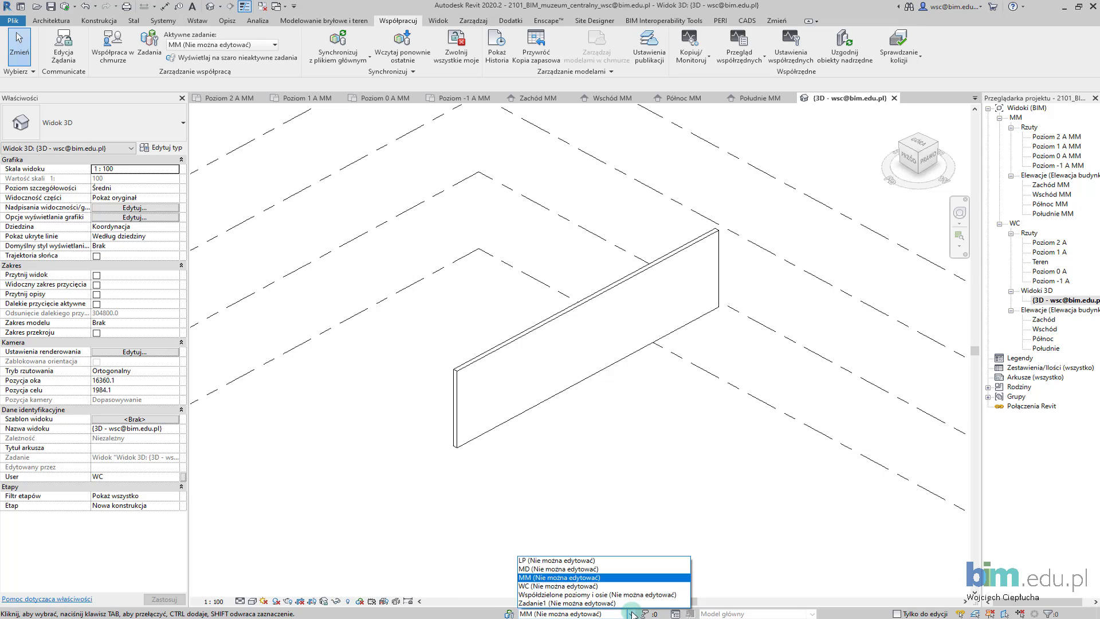
left_click(550, 586)
middle_click_drag(576, 551, 550, 537)
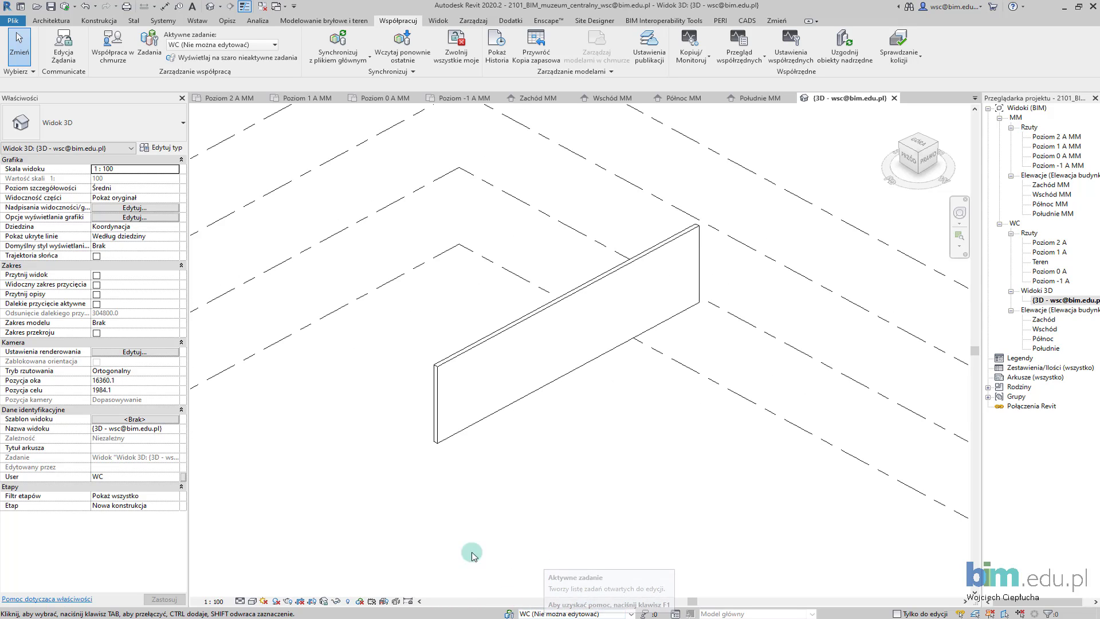
left_click(145, 51)
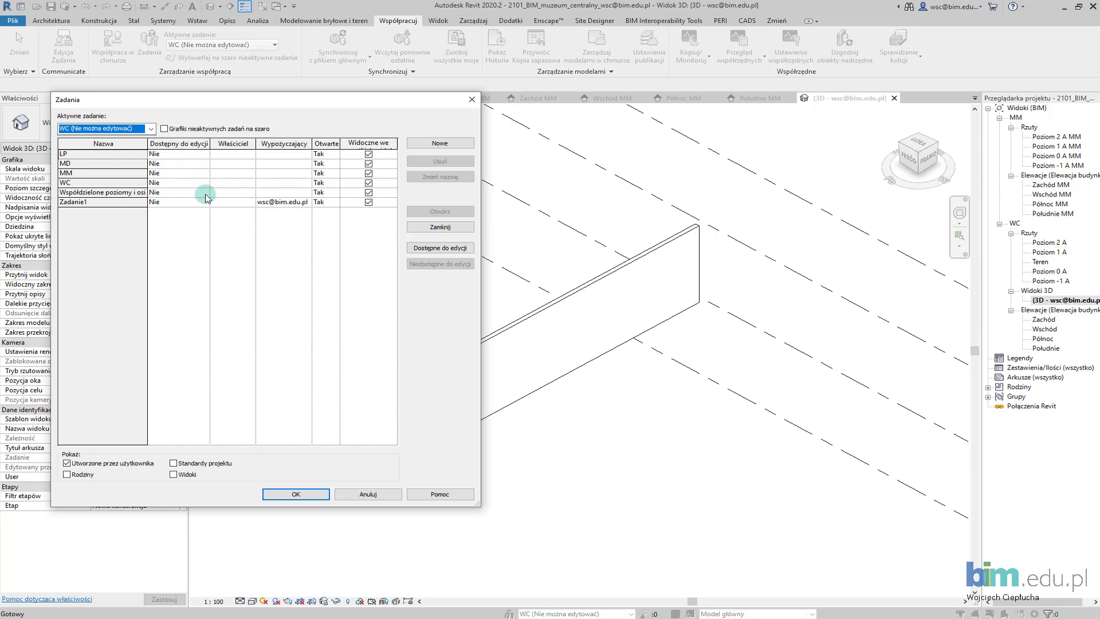
left_click(474, 104)
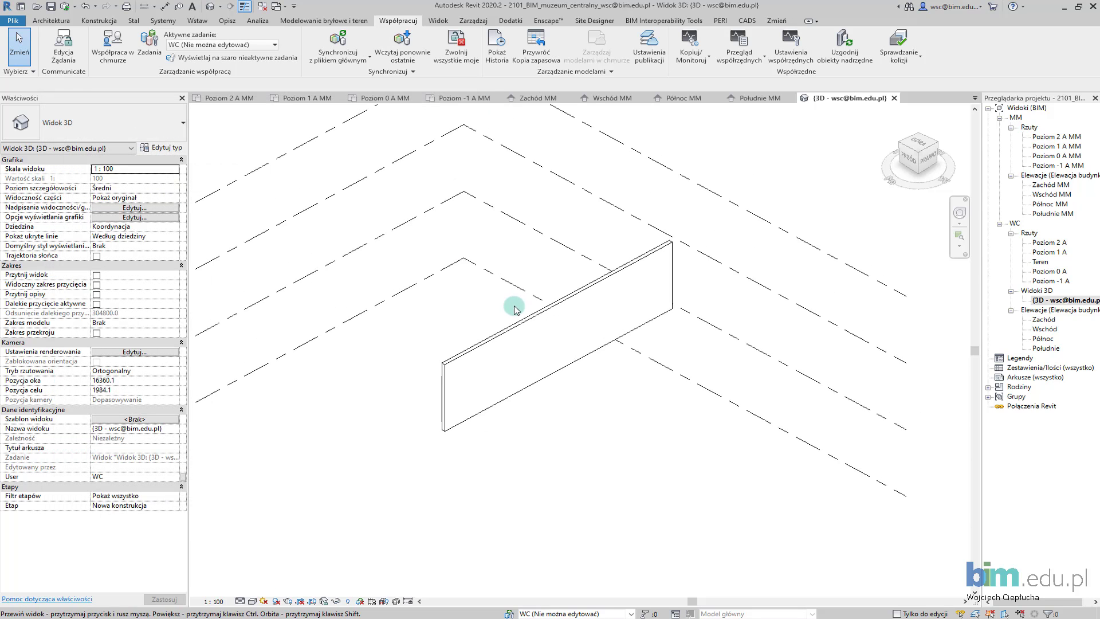
middle_click_drag(513, 302, 494, 328)
left_click(443, 376)
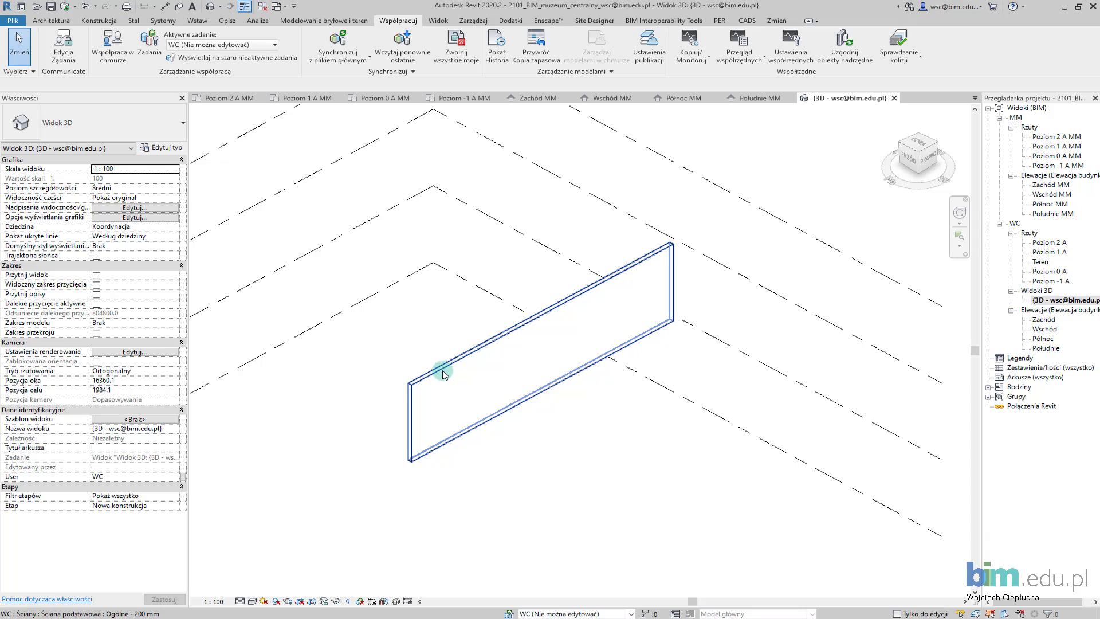
left_click(514, 453)
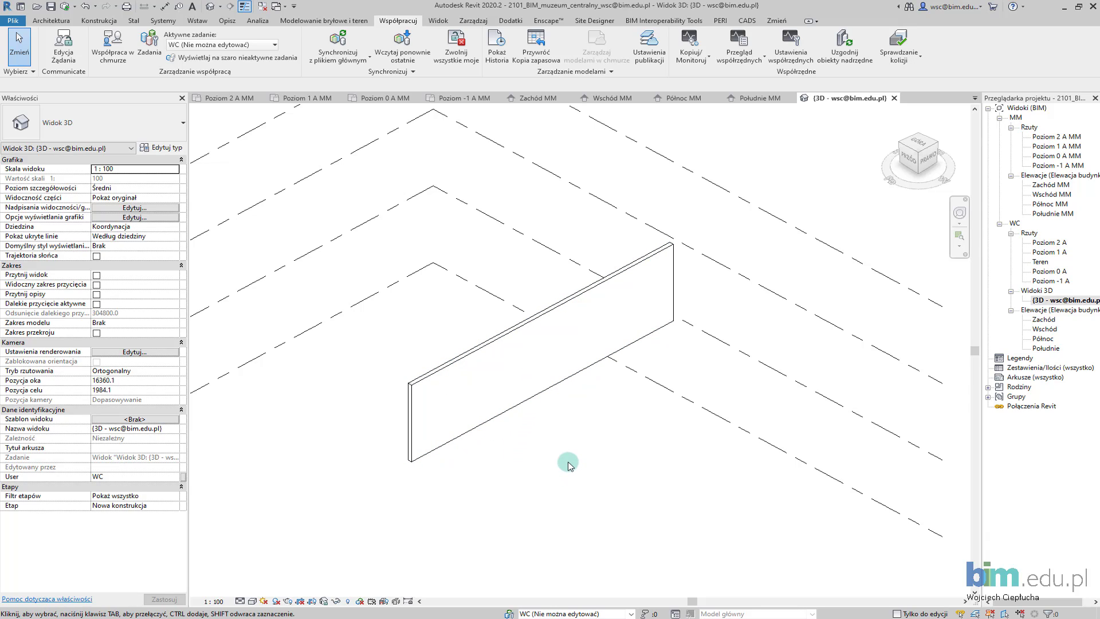
mouse_move(566, 445)
middle_mouse_down("shift")
mouse_move(428, 452)
mouse_move(582, 376)
mouse_move(385, 432)
mouse_move(388, 476)
mouse_move(439, 402)
mouse_move(432, 408)
mouse_move(459, 407)
mouse_move(463, 420)
mouse_move(462, 386)
middle_mouse_up("shift")
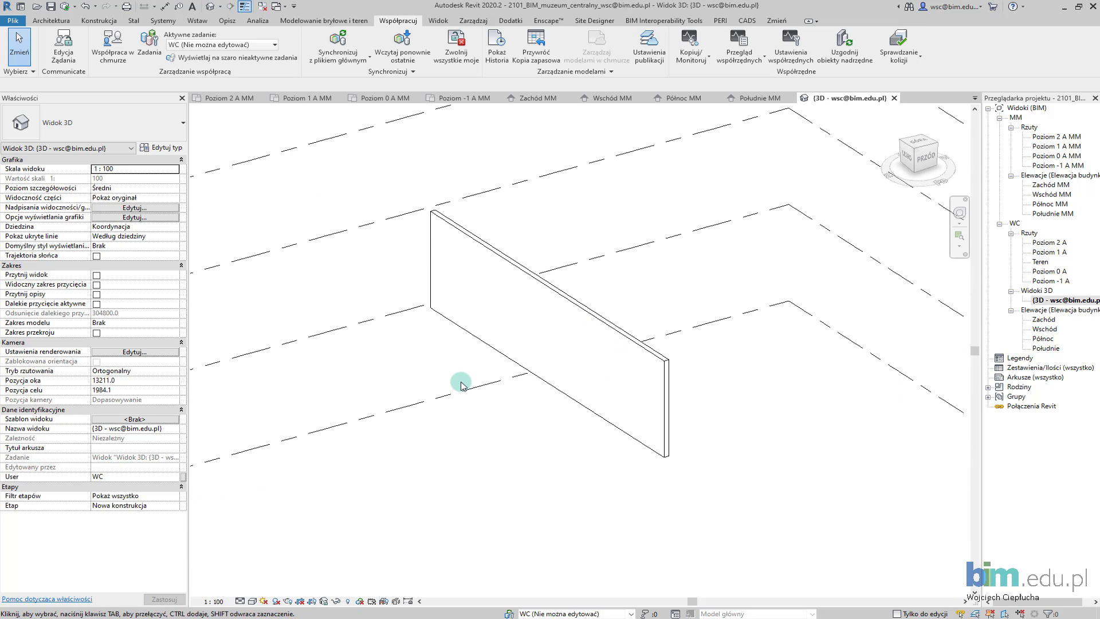
Step: Select the wall to inspect its Workset and Edited by properties
left_click(493, 355)
scroll(532, 319, "up", 2)
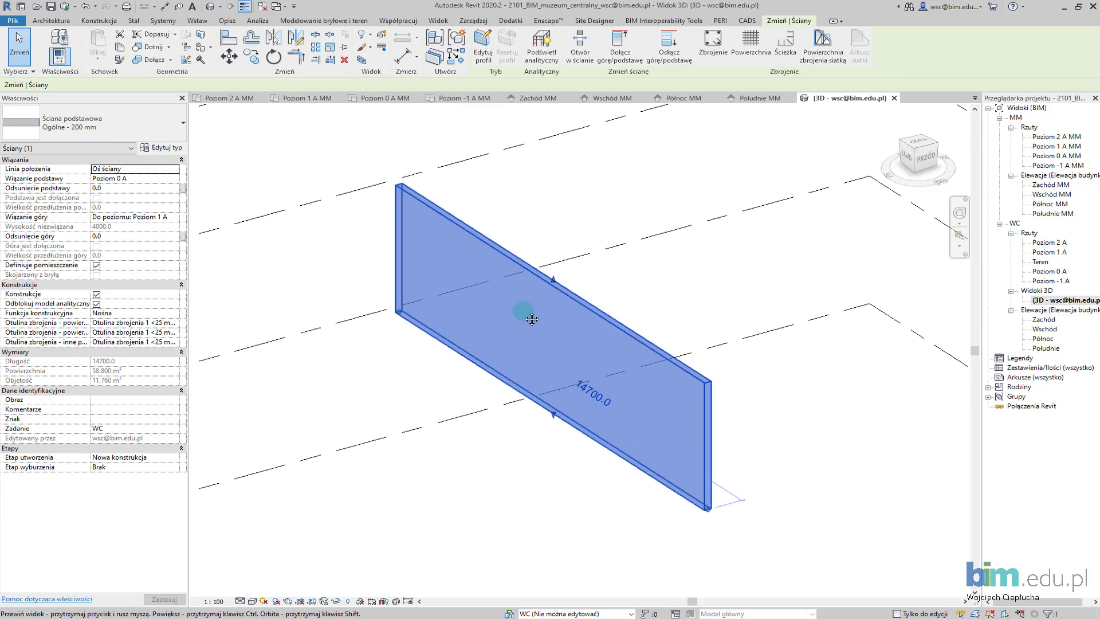
middle_click_drag(532, 320, 512, 332)
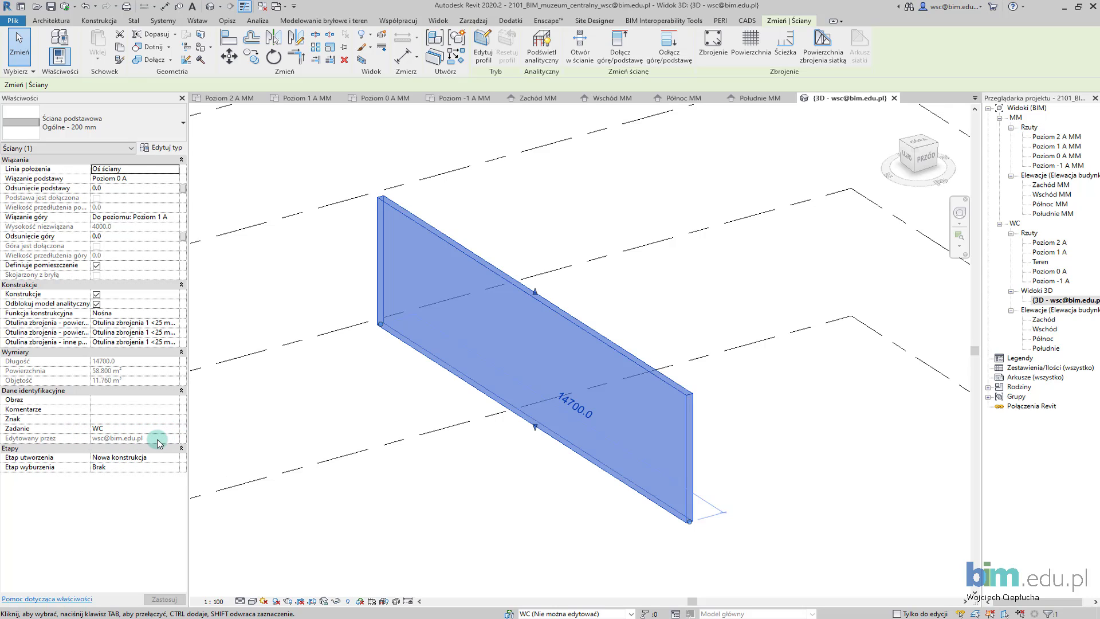
key("Escape")
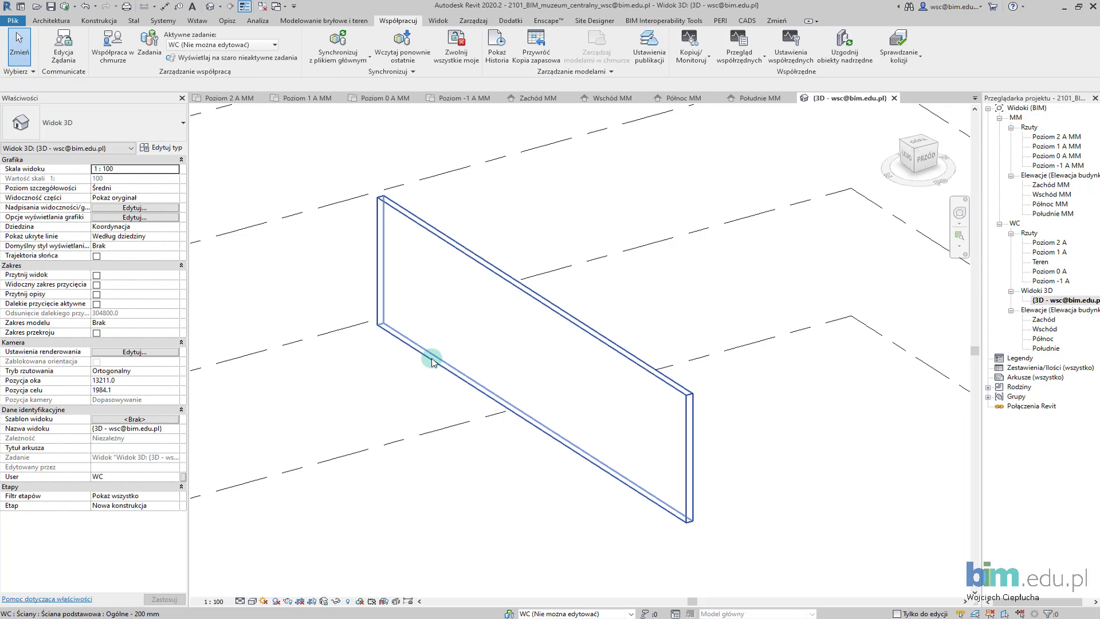
Step: Test raising the wall's top by about 944.7, then undo to keep its height
left_click(435, 363)
mouse_move(437, 361)
middle_mouse_down("shift")
mouse_move(462, 363)
mouse_move(491, 344)
middle_mouse_up("shift")
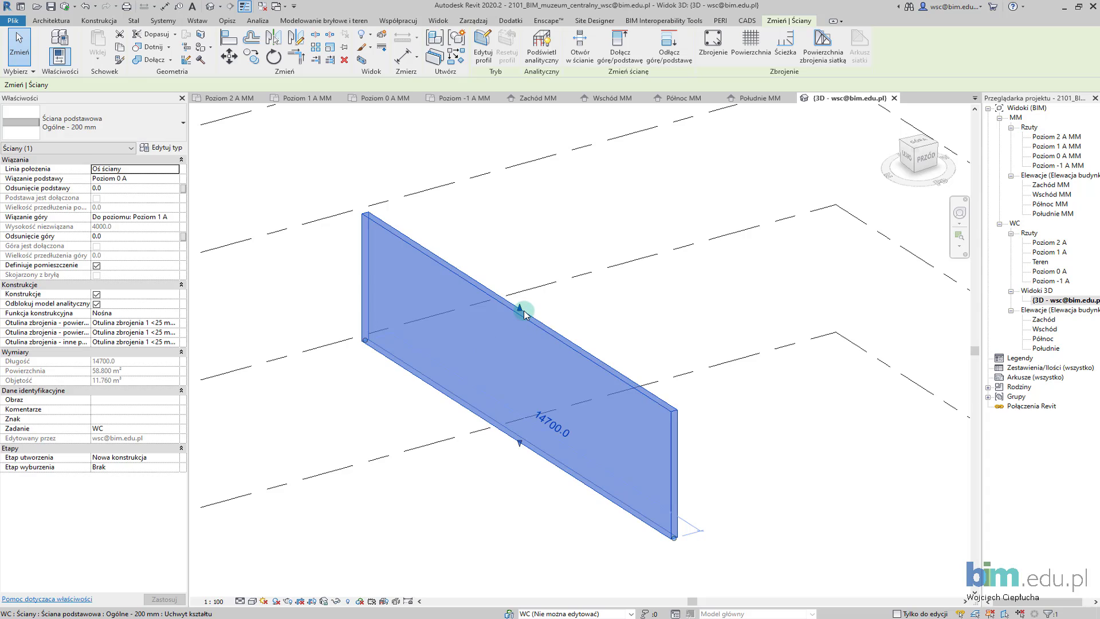
left_click_drag(519, 309, 515, 310)
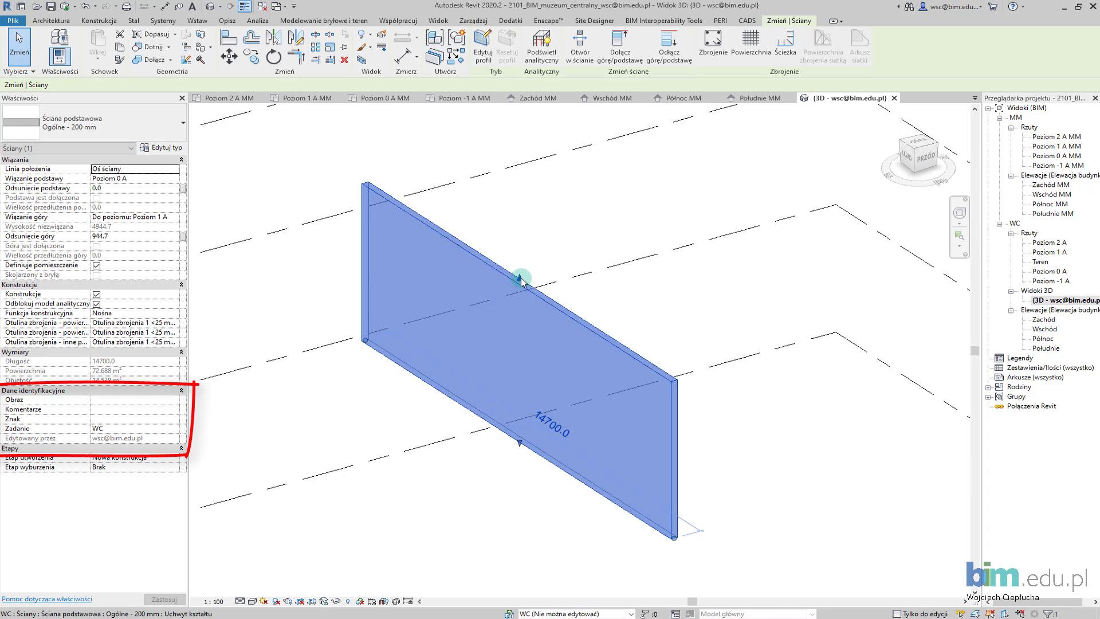
key("Escape")
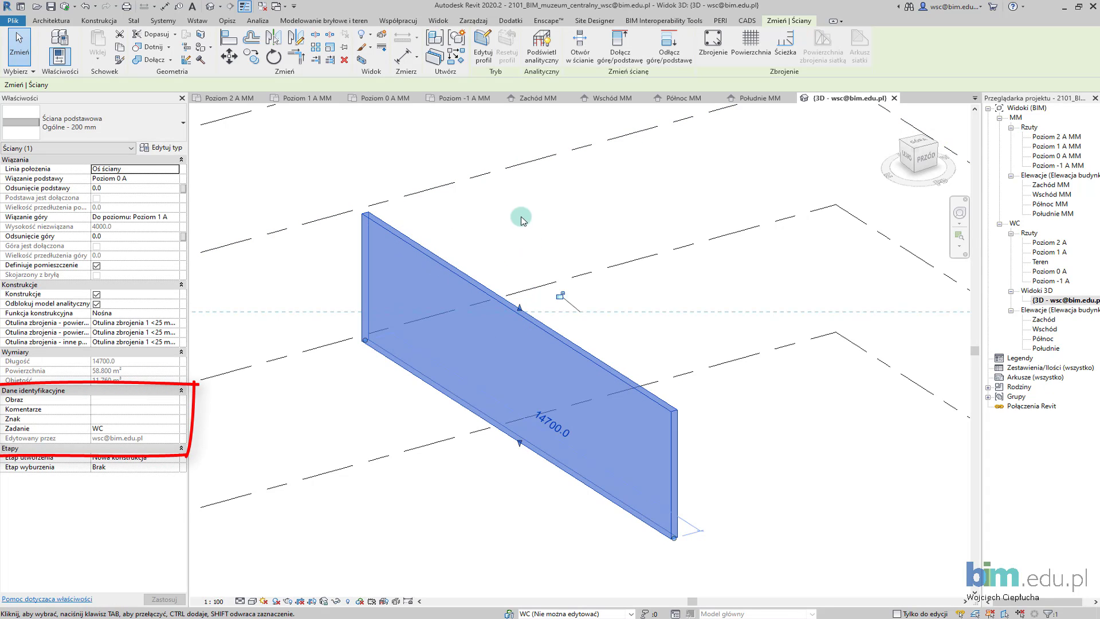
left_click(513, 225)
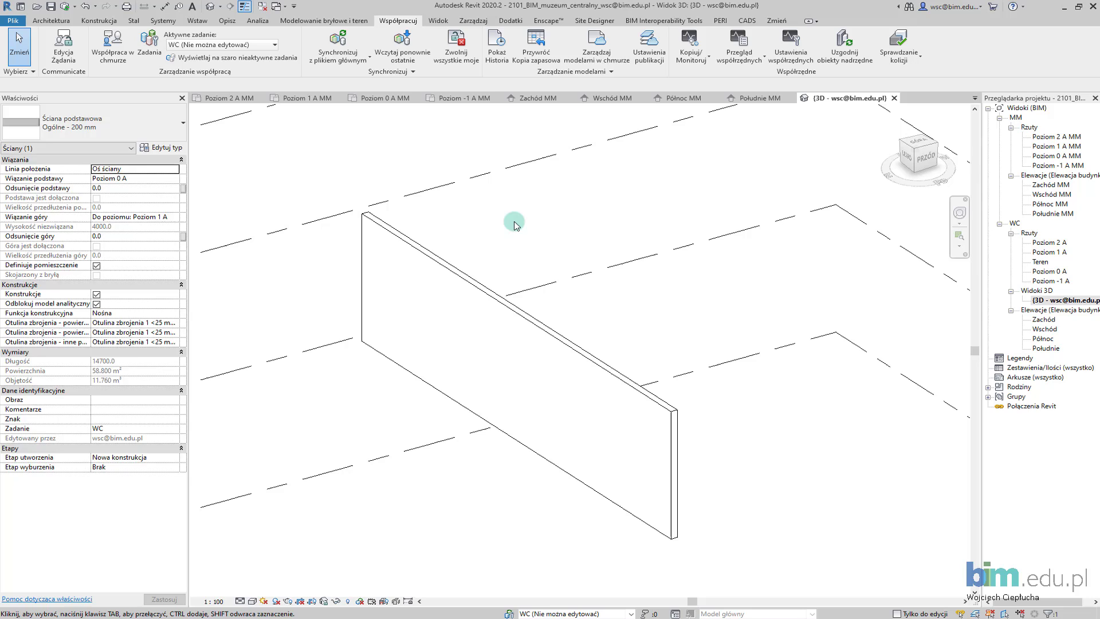
Step: Recheck the wall's workset and owner, then open Synchronize with Central settings
left_click(457, 285)
left_click_drag(91, 447, 132, 439)
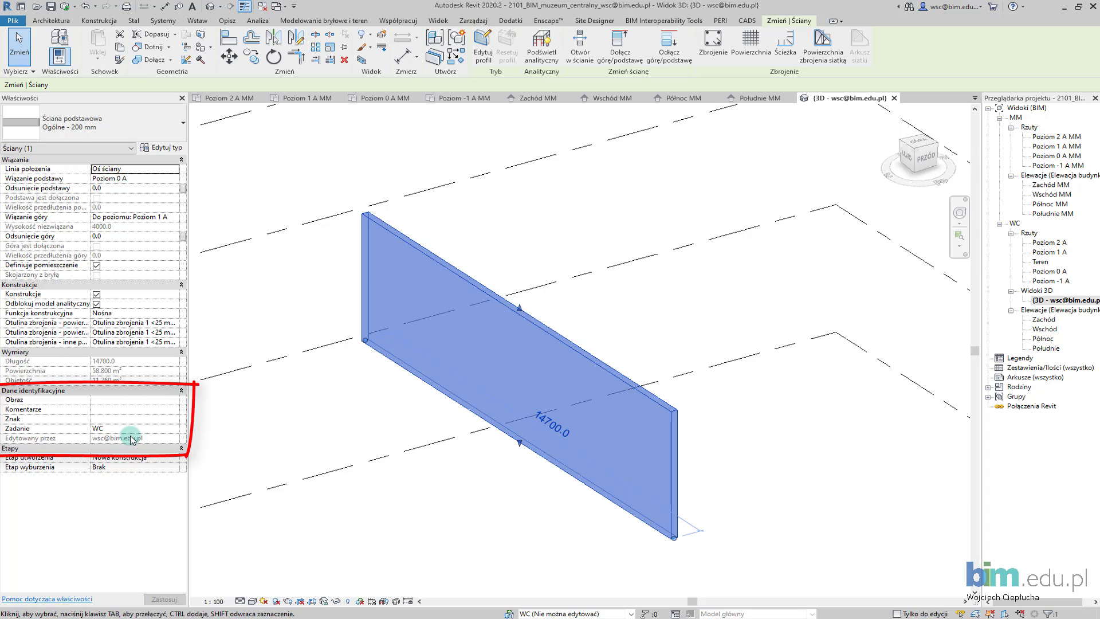
left_click(516, 196)
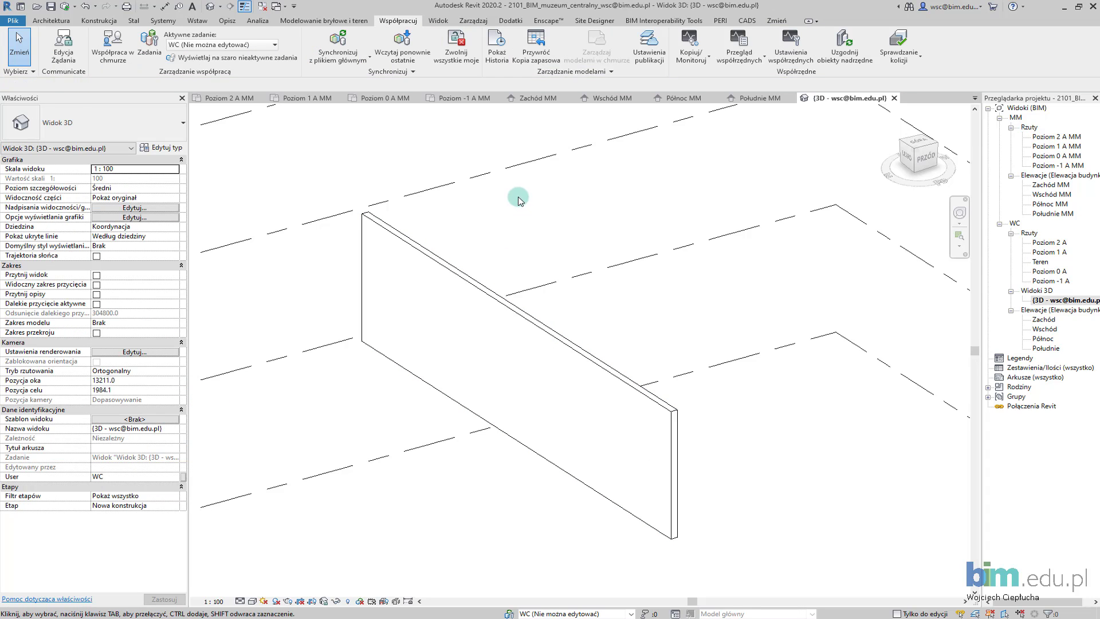
left_click(331, 49)
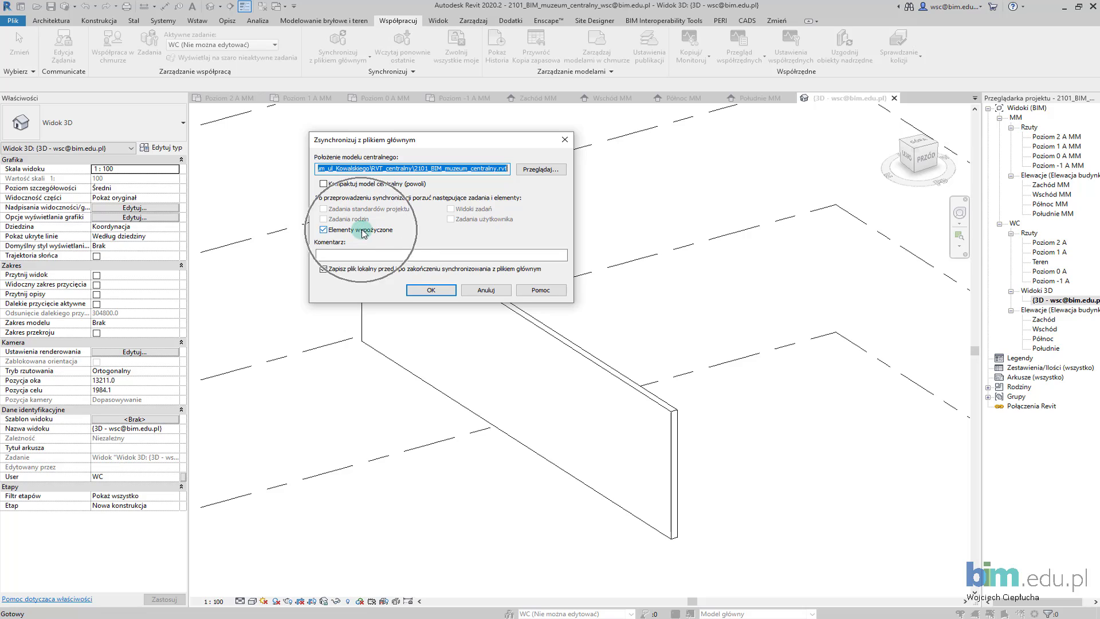
Step: Synchronize with central releasing borrowed elements, and confirm the wall's Edited by is blank
left_click(428, 286)
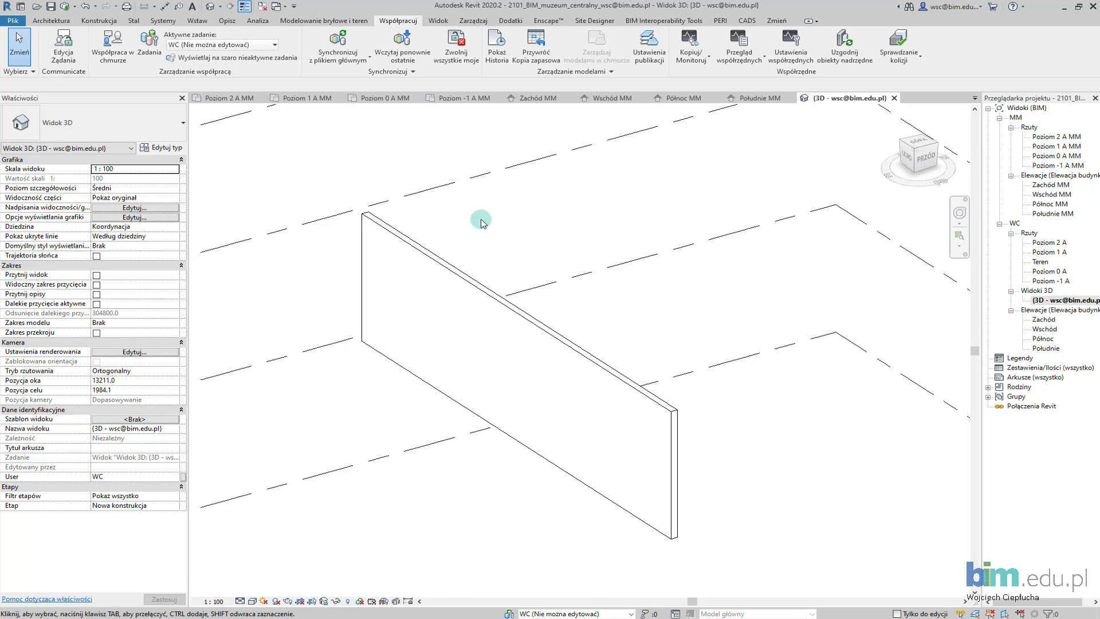
left_click(363, 247)
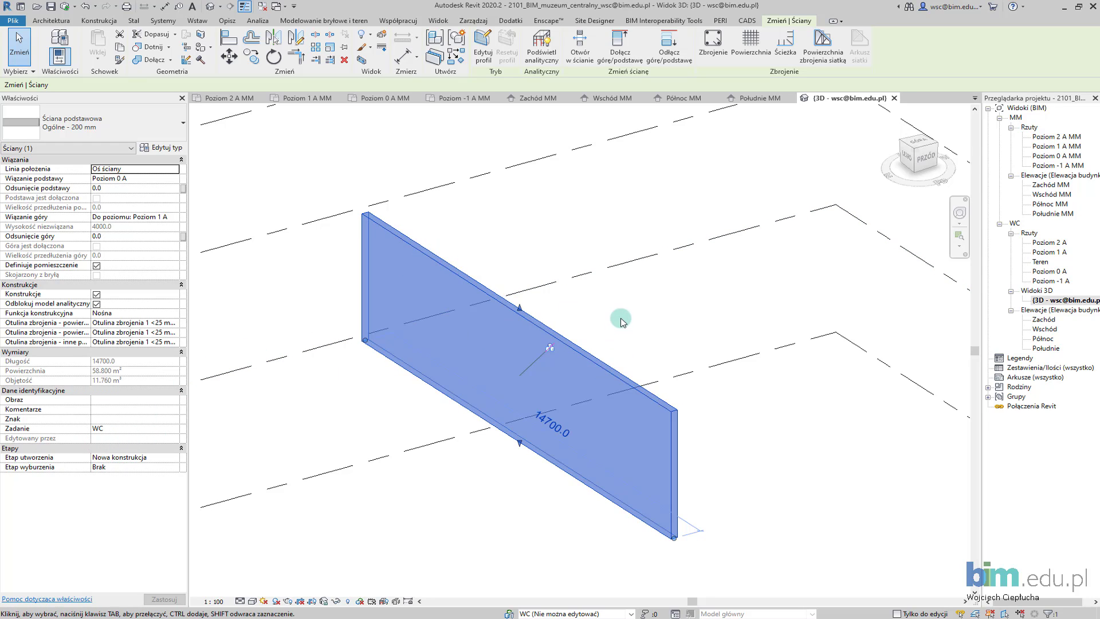
scroll(596, 324, "down", 2)
left_click(587, 322)
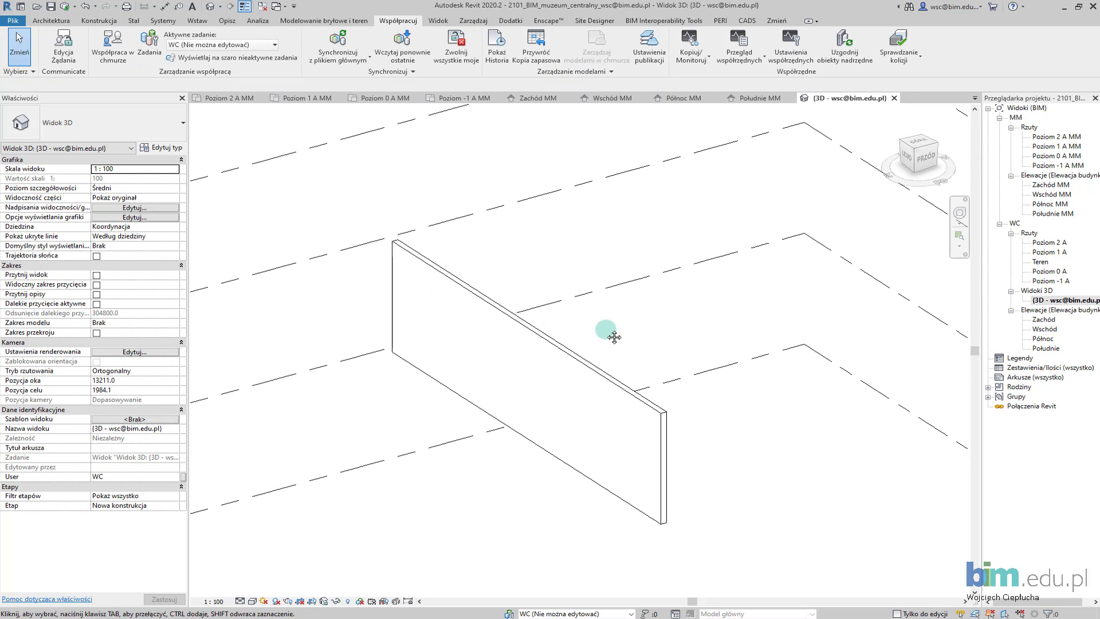
mouse_move(615, 326)
middle_mouse_down()
mouse_move(699, 311)
mouse_move(363, 319)
mouse_move(695, 312)
mouse_move(631, 305)
mouse_move(629, 317)
mouse_move(602, 314)
mouse_move(663, 312)
mouse_move(702, 332)
mouse_move(606, 319)
mouse_move(707, 335)
mouse_move(577, 331)
mouse_move(663, 322)
mouse_move(604, 321)
mouse_move(698, 341)
middle_mouse_up()
Step: Set Worksharing Display to Worksets and orbit the colour-coded building
middle_click_drag(771, 375, 739, 393)
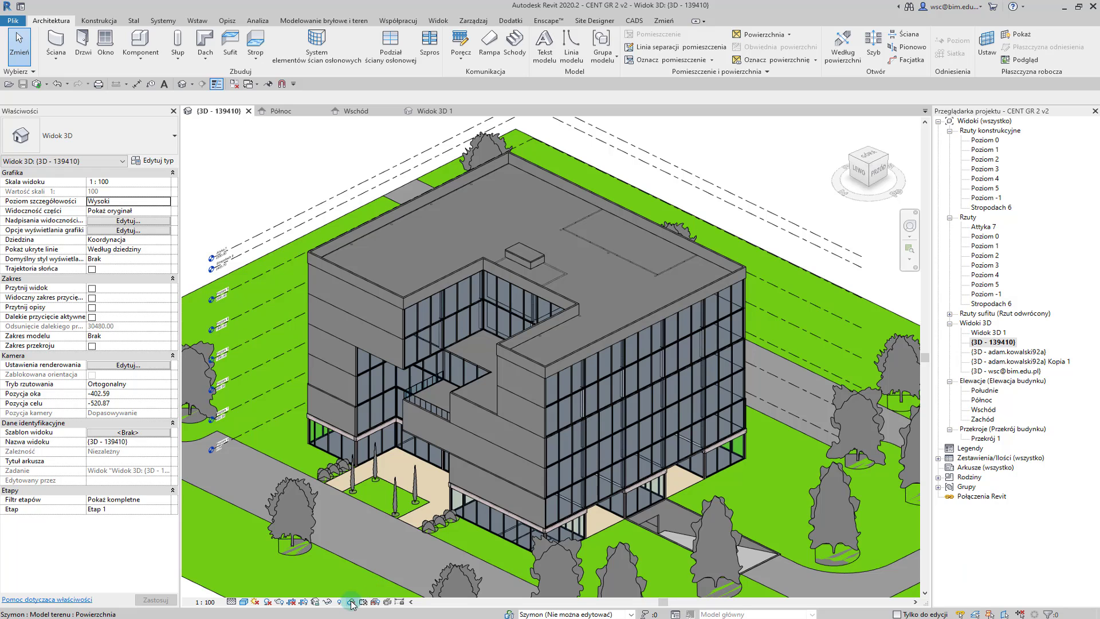
left_click(352, 601)
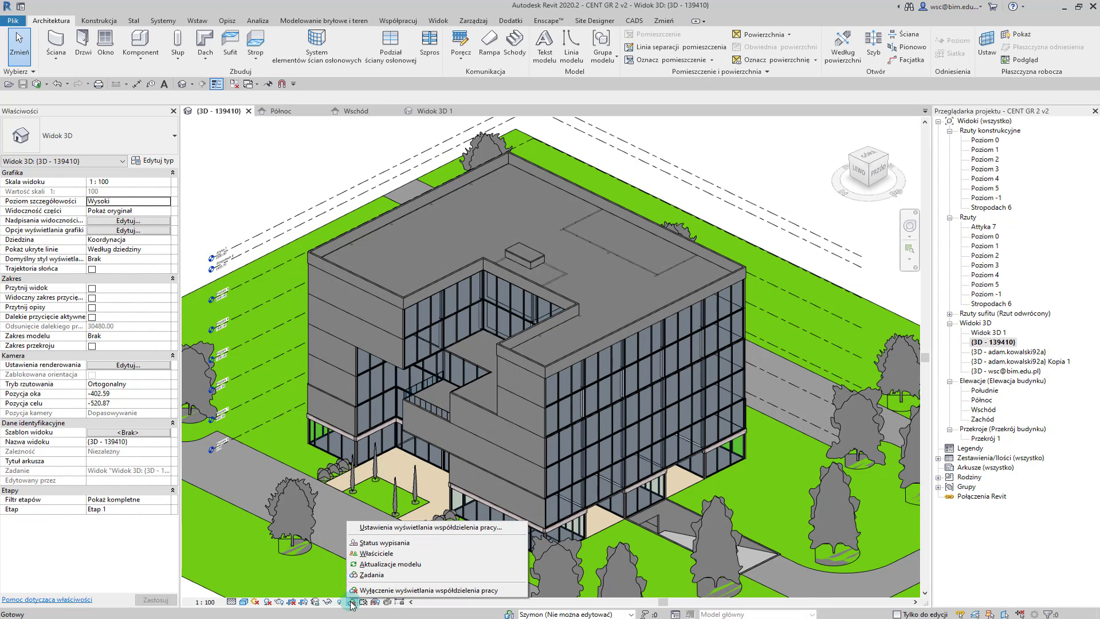
left_click(369, 575)
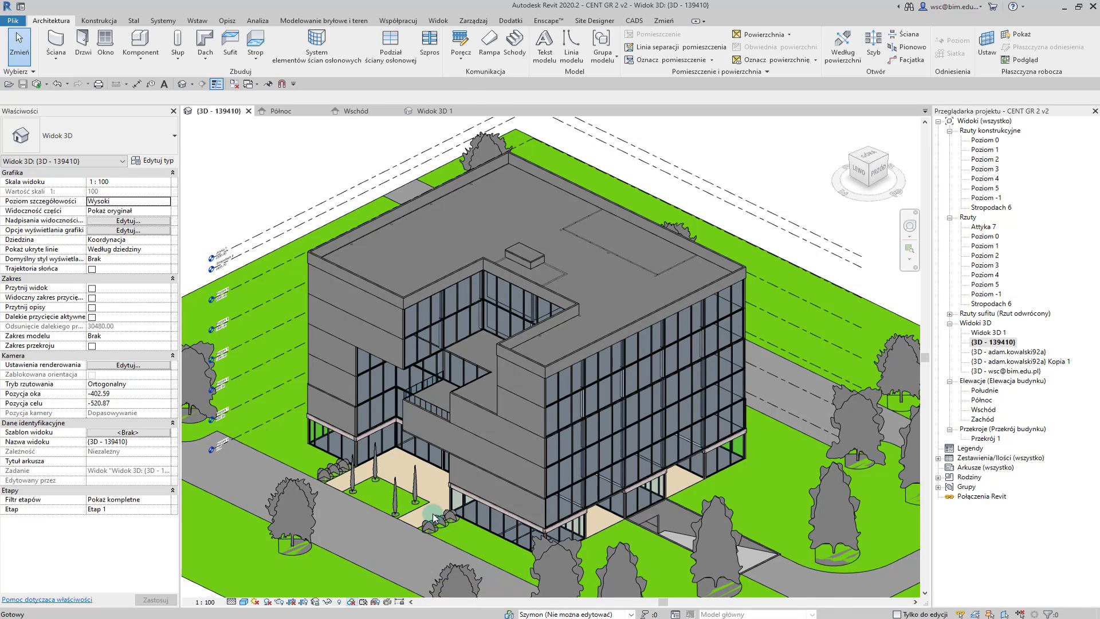
middle_click_drag(350, 383, 360, 390, "shift")
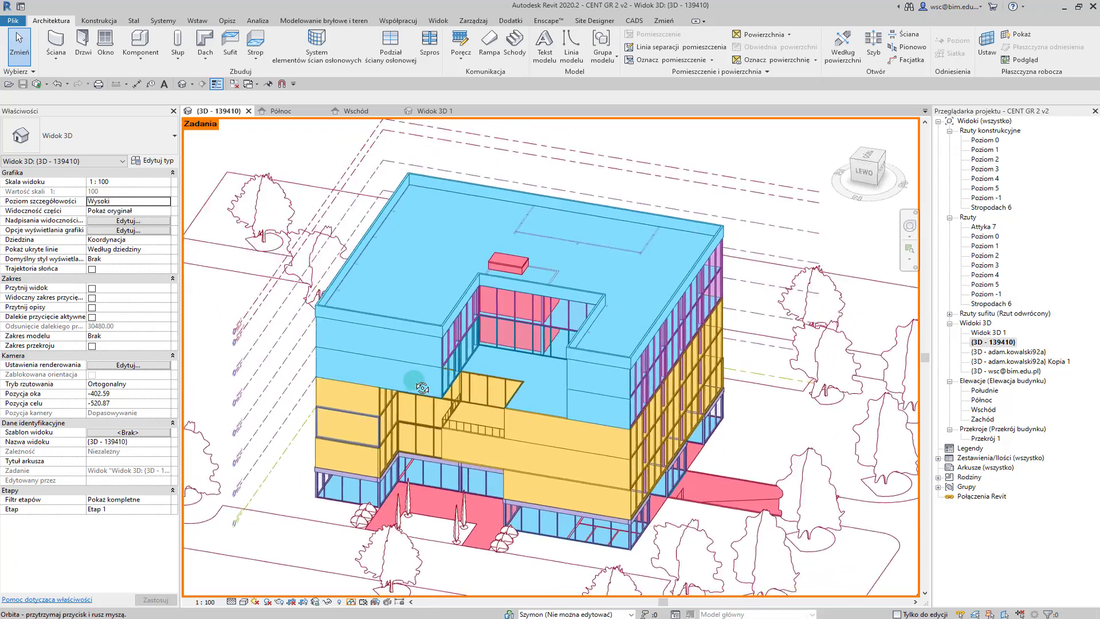